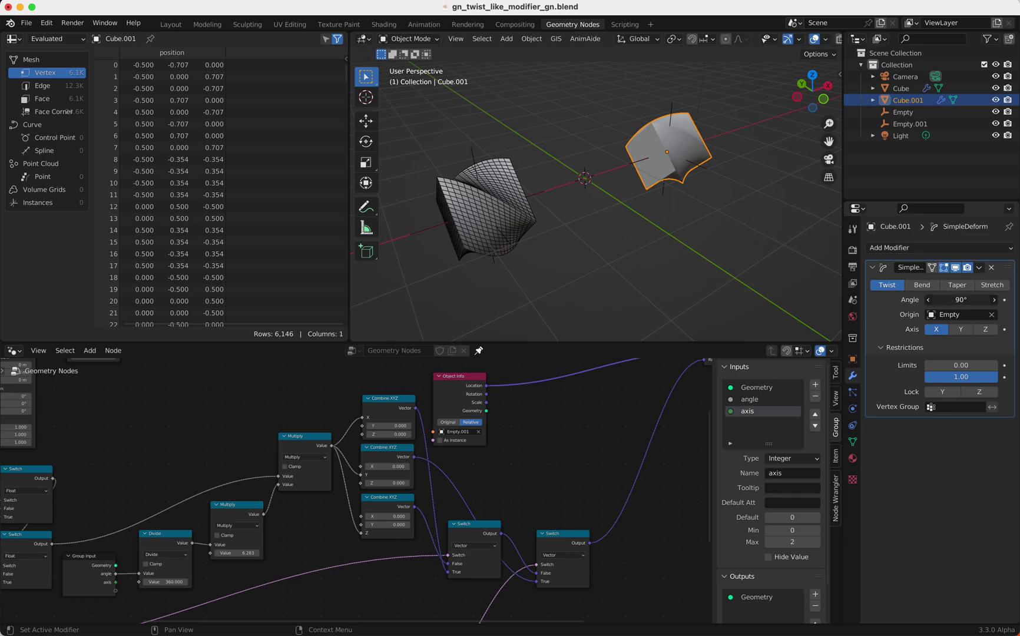
Step: Try Simple Deform twist angles of 45° and then 90° on Cube.001
{"action": "left_click_drag", "start_coordinate": [961, 300], "coordinate": [1019, 299]}
{"action": "left_click", "coordinate": [948, 299]}
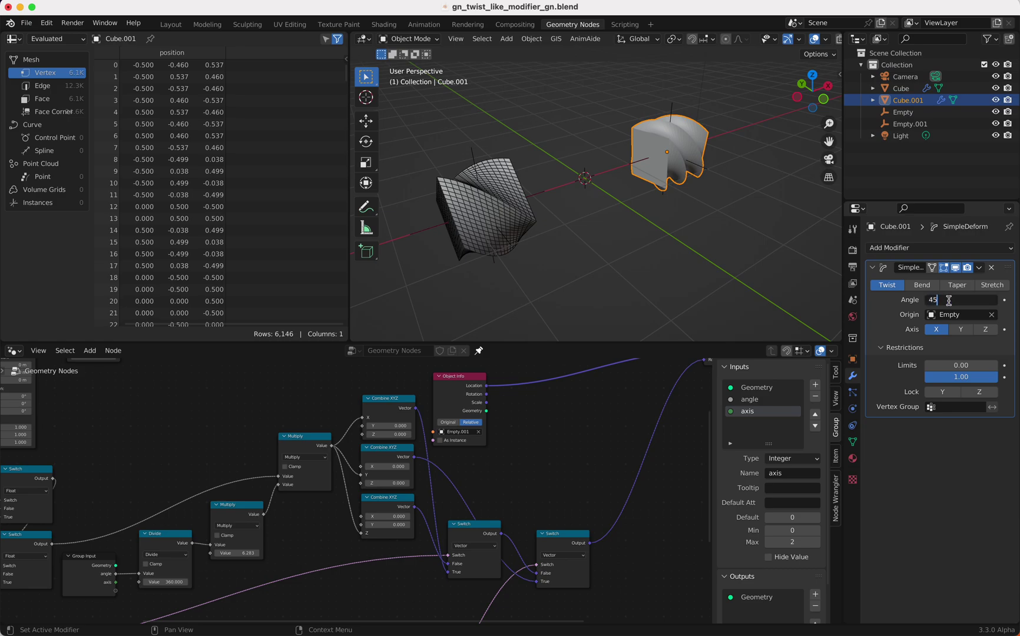
{"action": "key", "text": "Return"}
{"action": "left_click", "coordinate": [943, 301]}
{"action": "key", "text": "Return"}
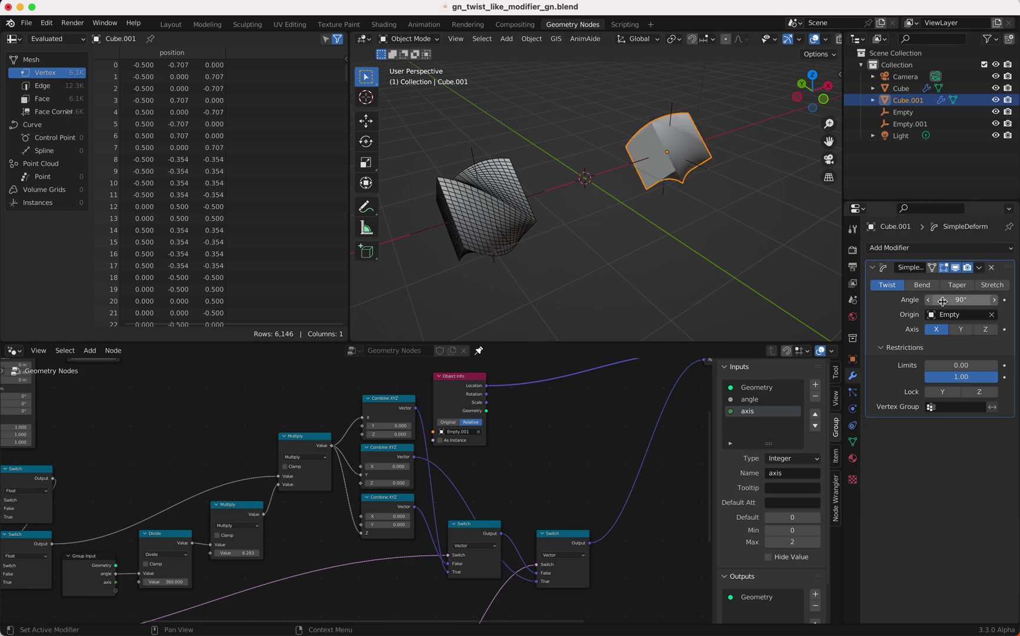
Step: Set the Cube's Geometry Nodes twist angle input to 180
{"action": "left_click", "coordinate": [503, 223]}
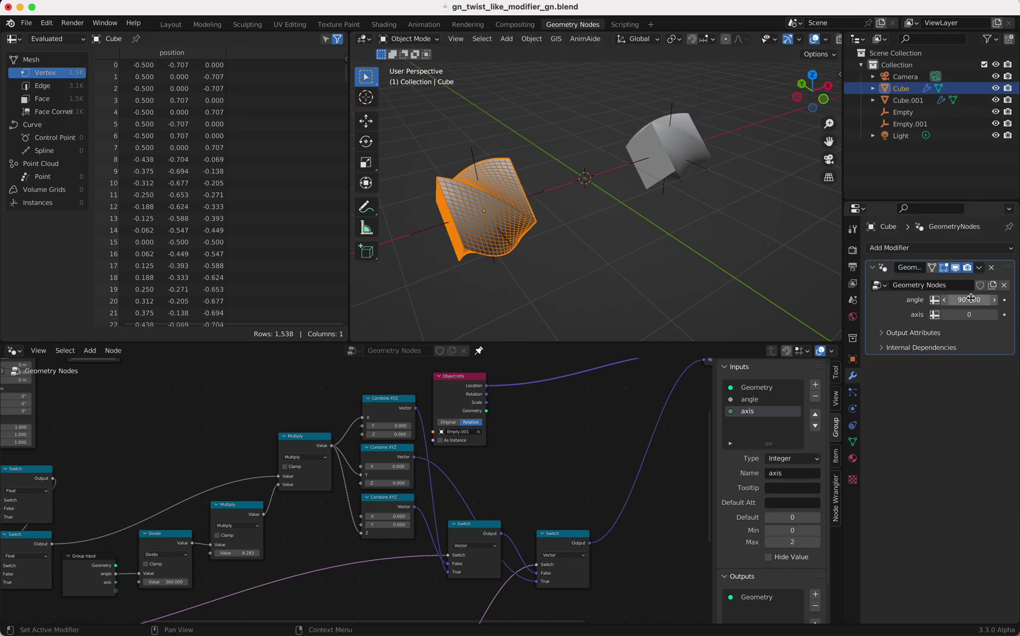
{"action": "left_click_drag", "start_coordinate": [970, 301], "coordinate": [971, 301]}
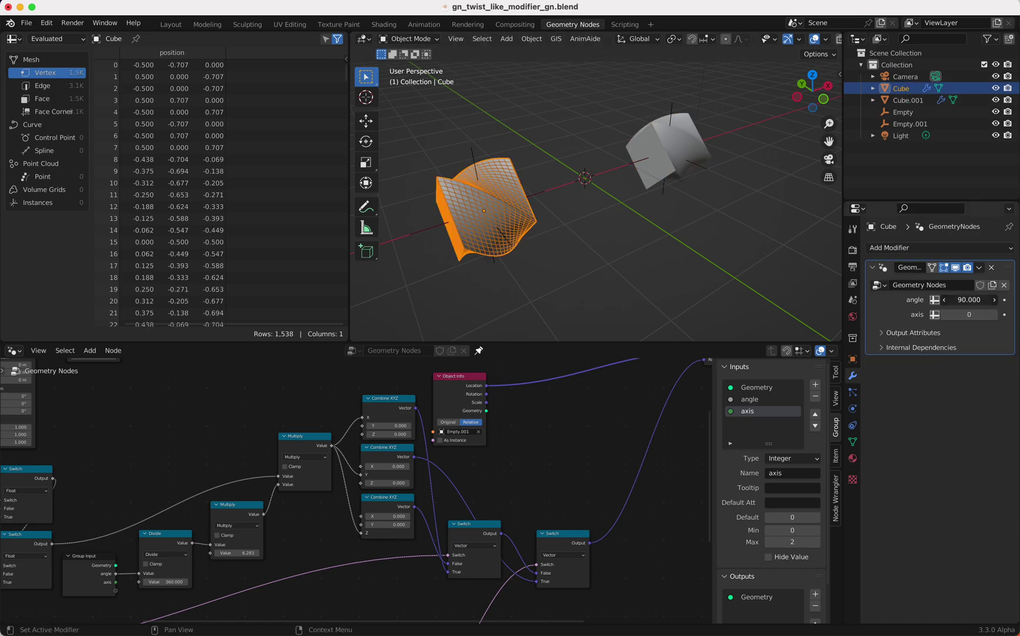
{"action": "left_click", "coordinate": [967, 301]}
{"action": "type", "text": "180"}
{"action": "key", "text": "Return"}
Step: Set Cube.001's Simple Deform angle to 180° and turn on its wireframe display
{"action": "left_click", "coordinate": [672, 147]}
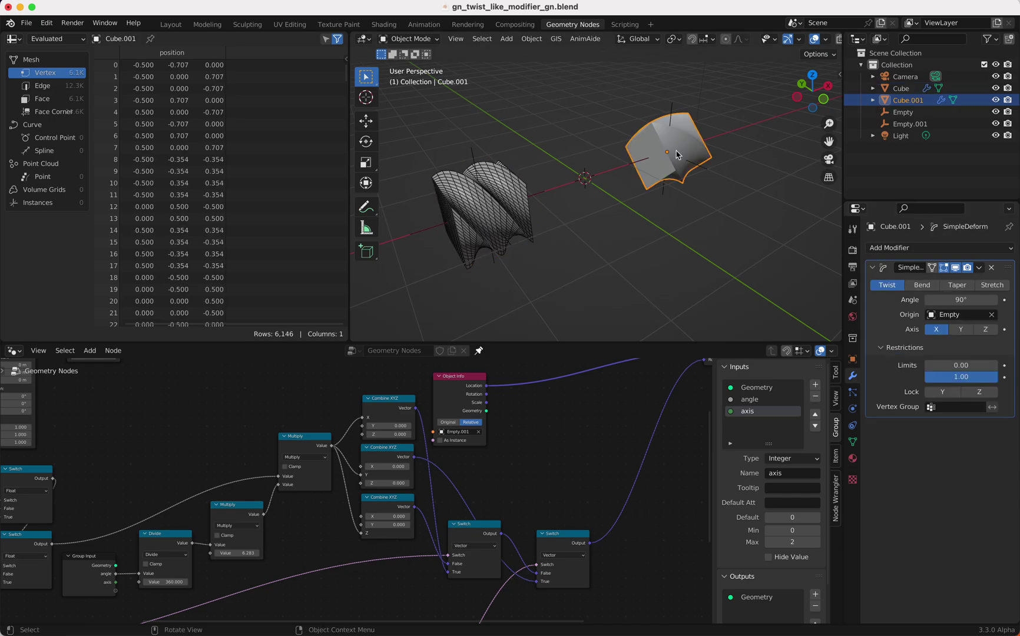
{"action": "left_click", "coordinate": [959, 300]}
{"action": "type", "text": "1"}
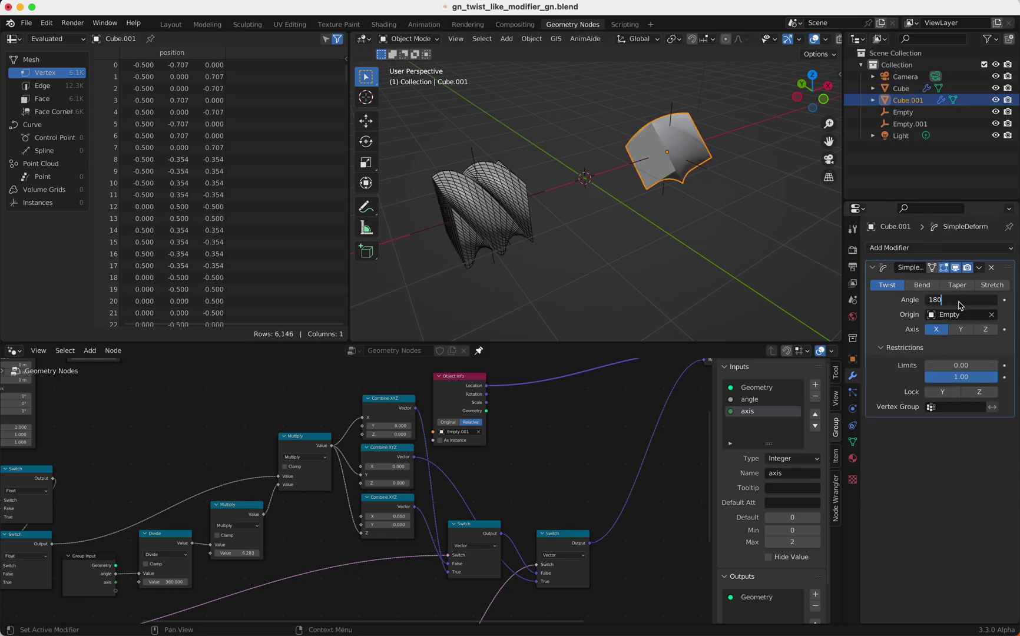
{"action": "type", "text": "80"}
{"action": "key", "text": "Return"}
{"action": "key", "text": "q"}
{"action": "left_click", "coordinate": [672, 160]}
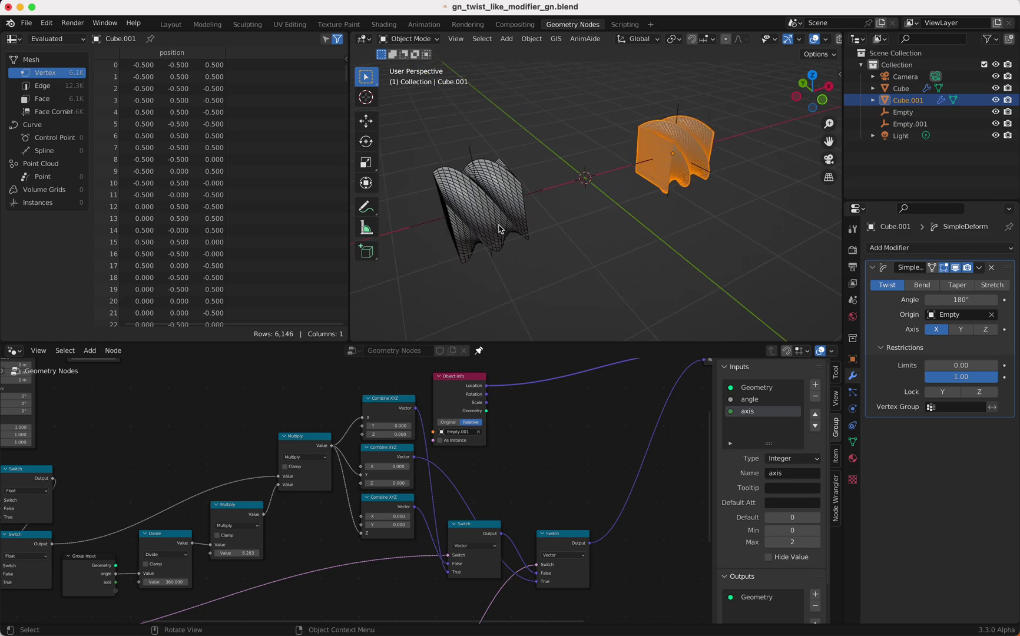
Step: Set the Cube's node twist axis to 1 and Cube.001's Simple Deform axis to Y
{"action": "left_click", "coordinate": [500, 228]}
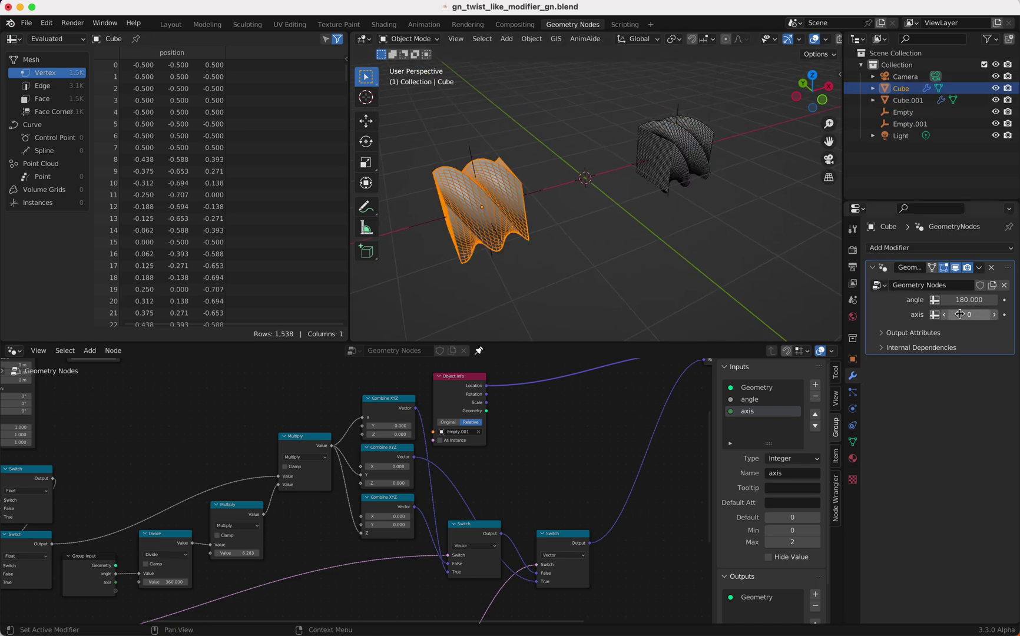
{"action": "left_click", "coordinate": [995, 315]}
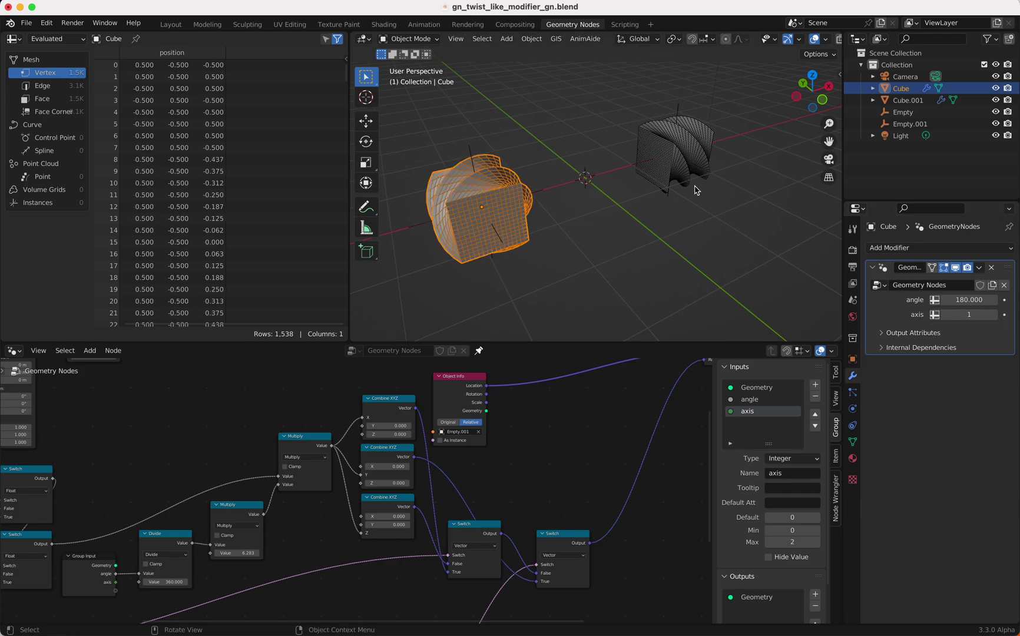
{"action": "left_click", "coordinate": [679, 158]}
{"action": "left_click", "coordinate": [961, 329]}
{"action": "scroll", "coordinate": [675, 188], "scroll_direction": "left", "scroll_amount": 5}
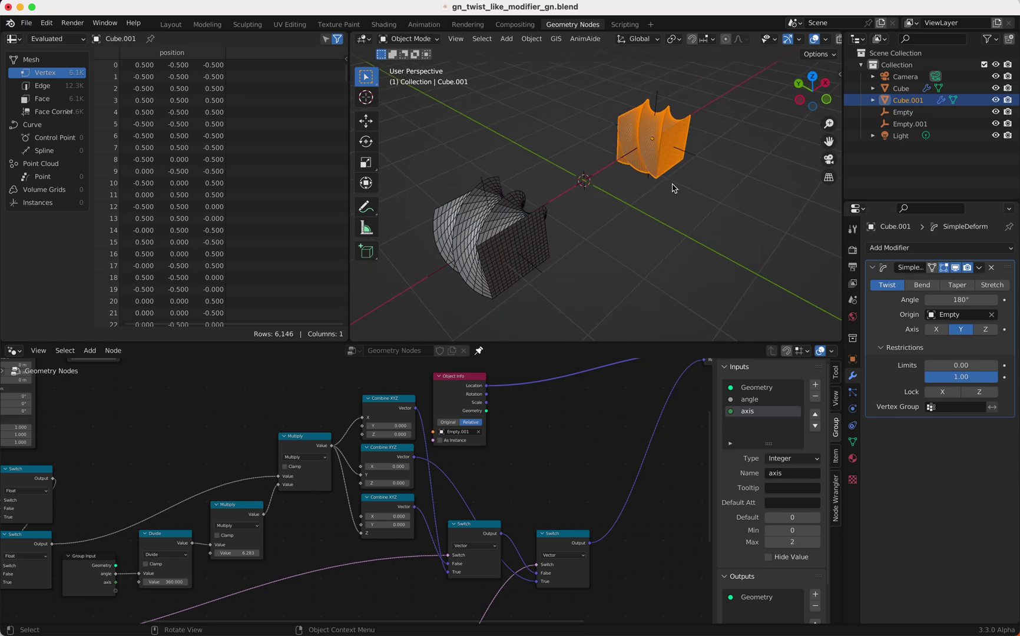
{"action": "scroll", "coordinate": [675, 188], "scroll_direction": "left", "scroll_amount": 5}
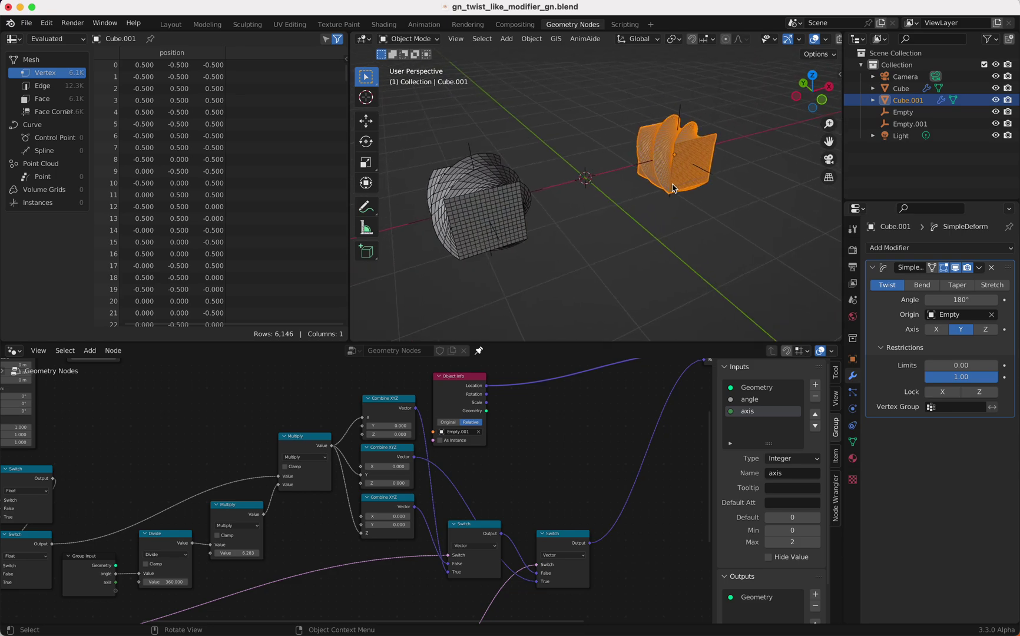
{"action": "left_click", "coordinate": [472, 151]}
Step: Select both empties and preview a vertical Z move, then cancel it
{"action": "left_click", "coordinate": [680, 110], "text": "shift"}
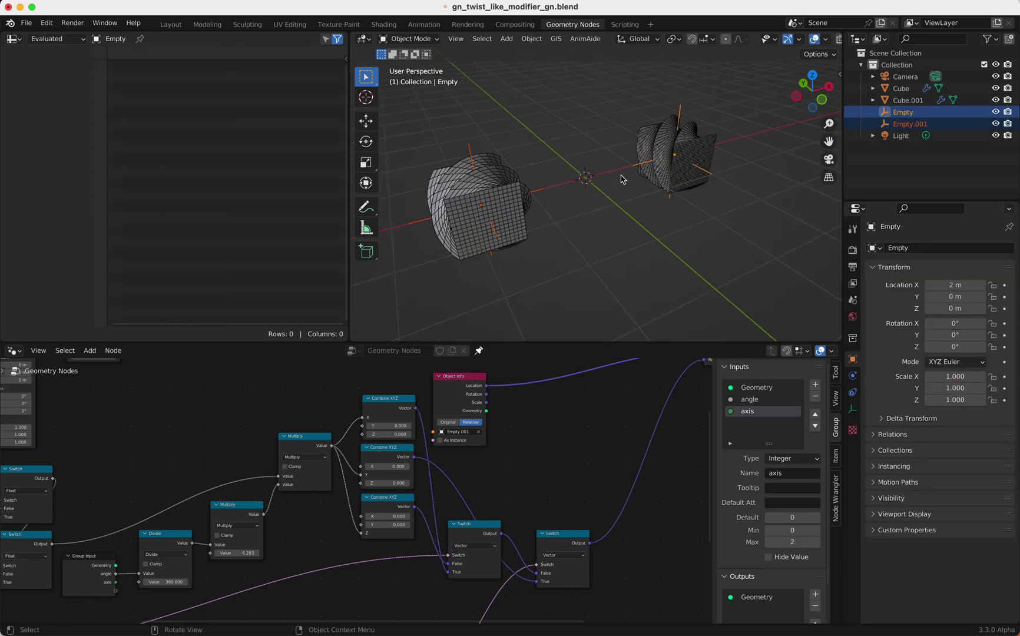
{"action": "scroll", "coordinate": [623, 179], "scroll_direction": "down", "scroll_amount": 1, "text": "ctrl"}
{"action": "scroll", "coordinate": [624, 180], "scroll_direction": "up", "scroll_amount": 3, "text": "shift"}
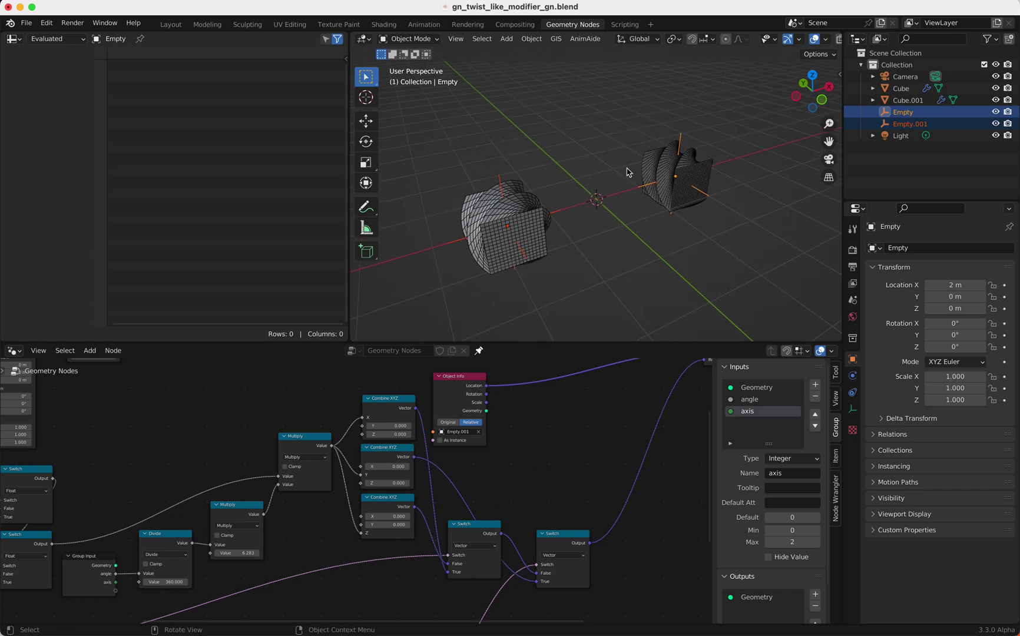
{"action": "key", "text": "g"}
{"action": "key", "text": "z"}
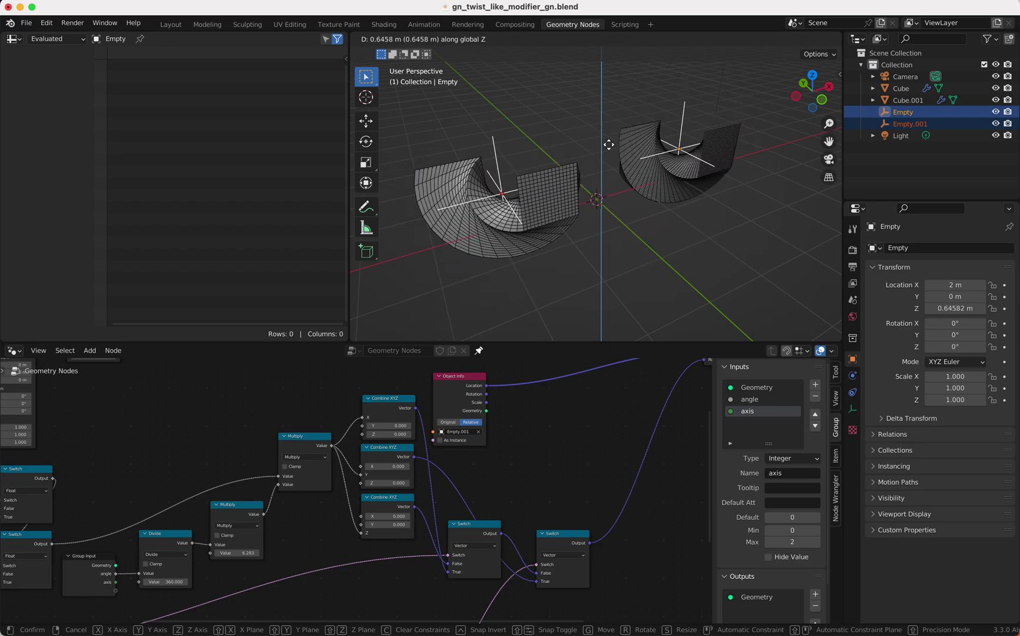
{"action": "key", "text": "Escape"}
Step: Preview moving the Empty along Y, X and Z, cancelling each move
{"action": "key", "text": "g"}
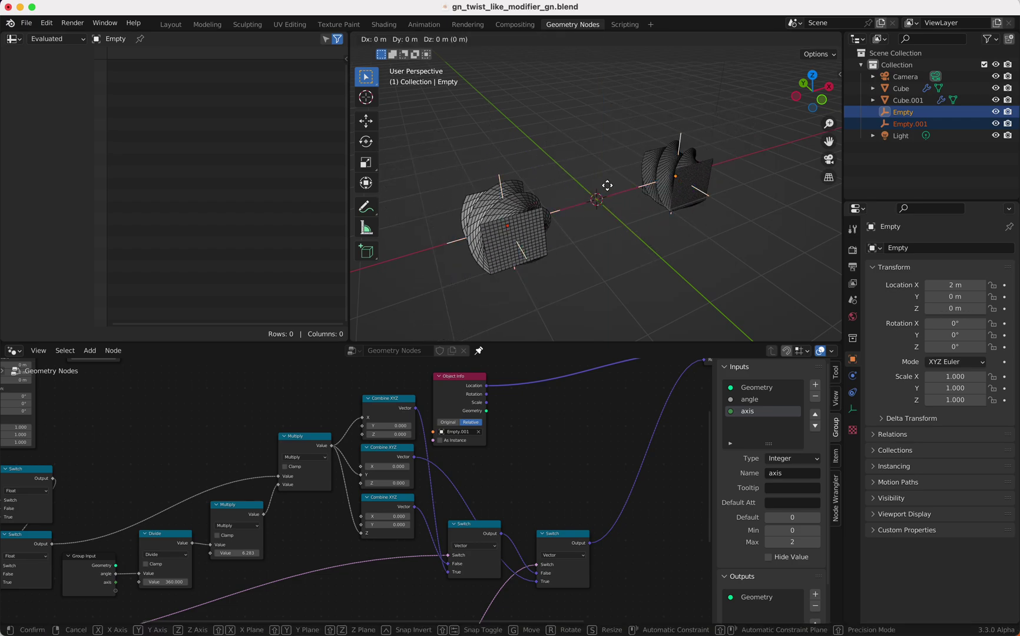
{"action": "key", "text": "y"}
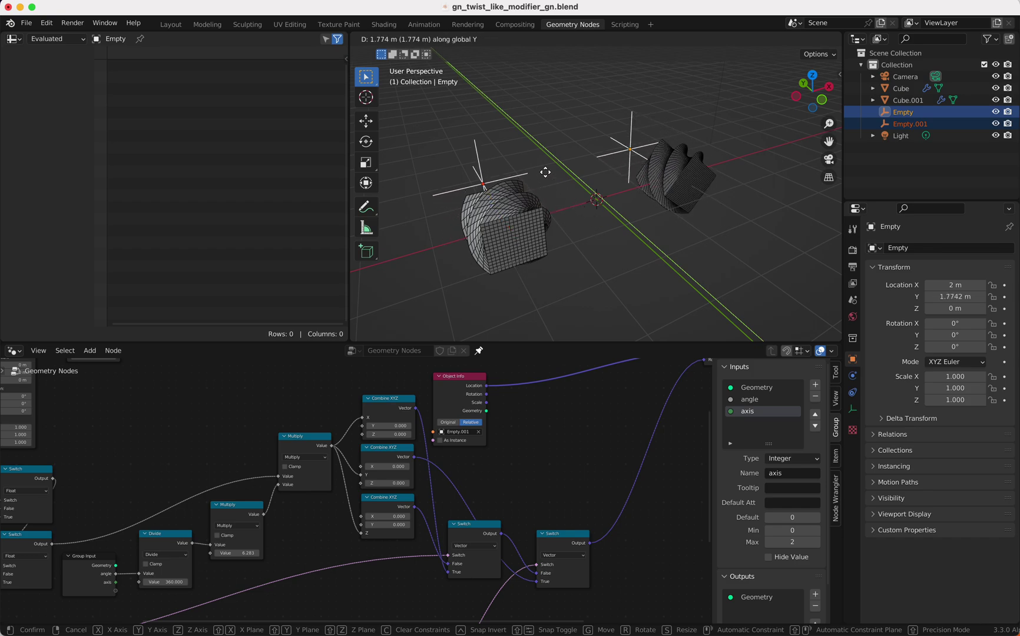
{"action": "key", "text": "x"}
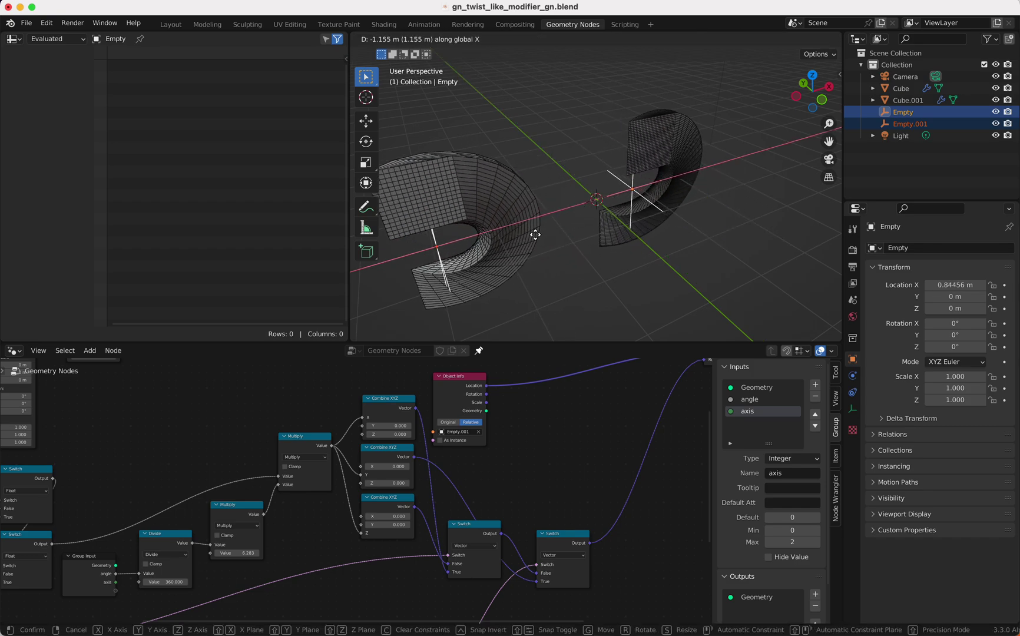
{"action": "key", "text": "Escape"}
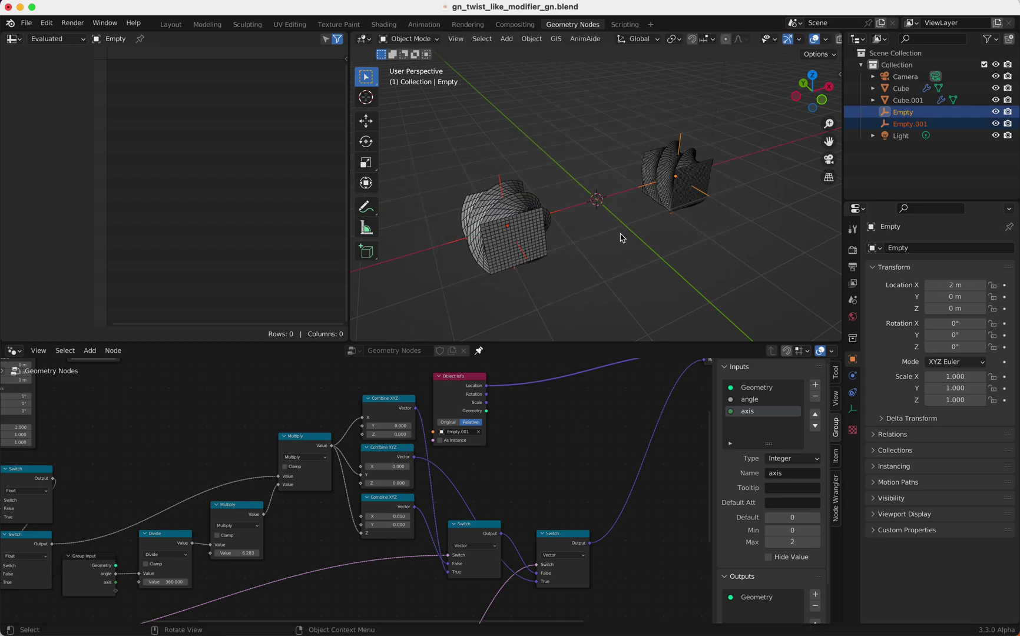
{"action": "key", "text": "g"}
{"action": "key", "text": "z"}
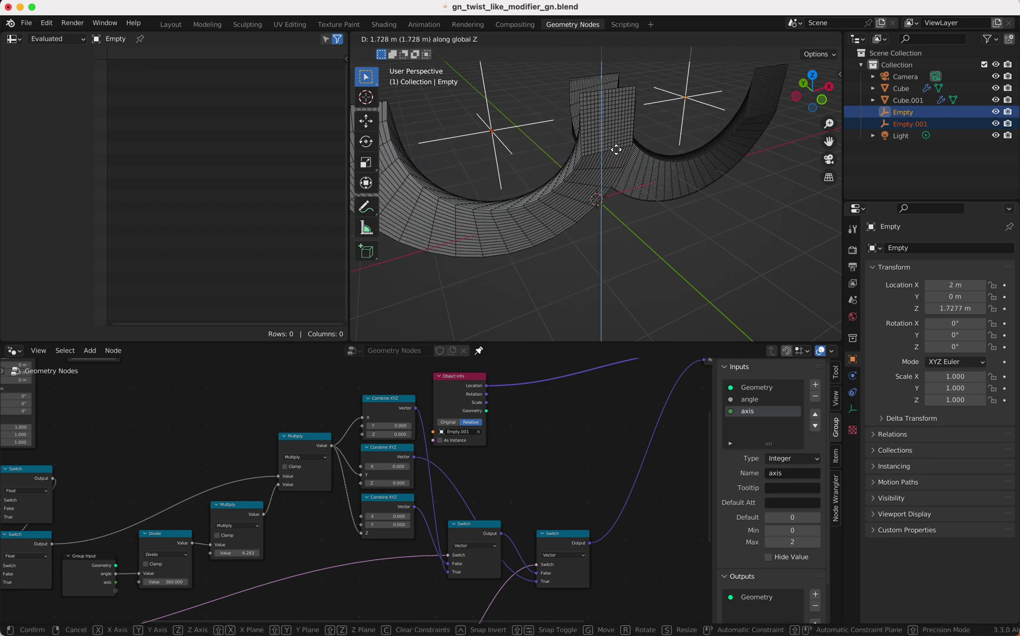
{"action": "key", "text": "Escape"}
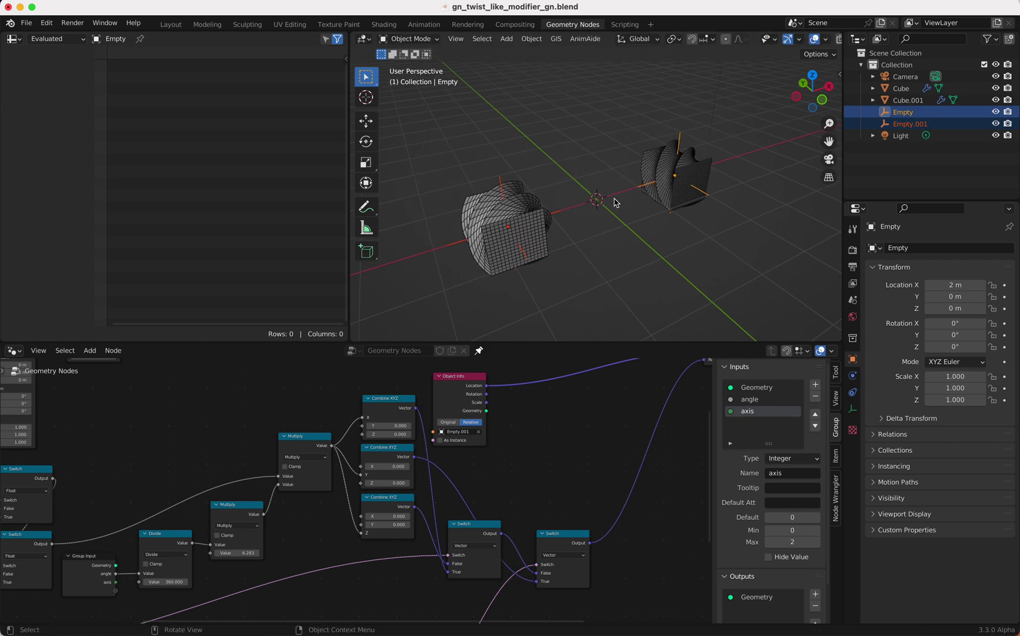
Step: Orbit the view to inspect both twisted cubes
{"action": "scroll", "coordinate": [614, 203], "scroll_direction": "left", "scroll_amount": 5}
{"action": "scroll", "coordinate": [615, 203], "scroll_direction": "down", "scroll_amount": 3}
{"action": "scroll", "coordinate": [614, 202], "scroll_direction": "right", "scroll_amount": 5}
{"action": "scroll", "coordinate": [614, 202], "scroll_direction": "left", "scroll_amount": 2}
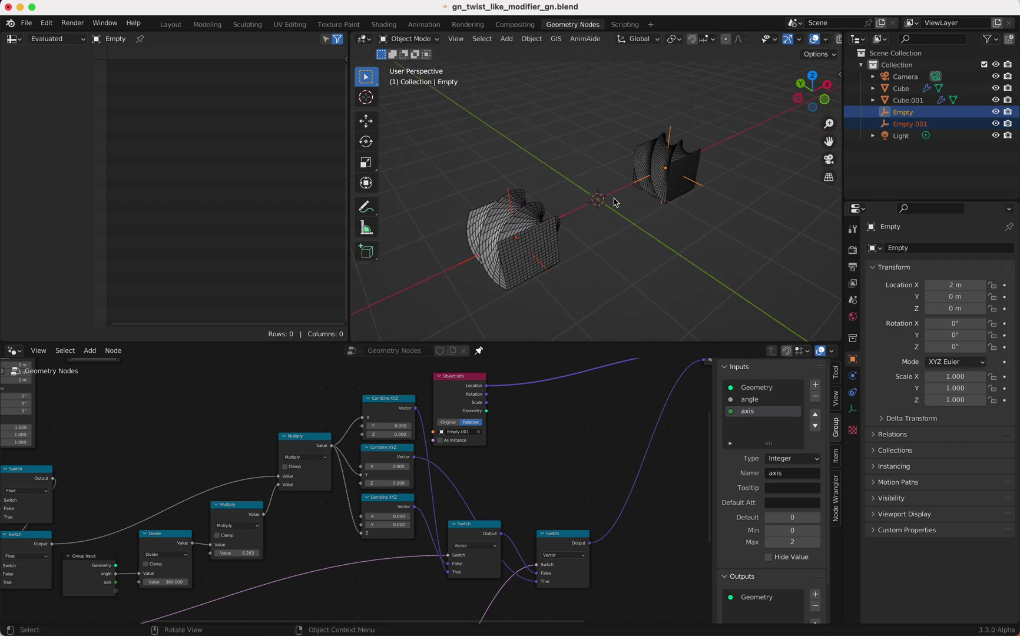
{"action": "scroll", "coordinate": [614, 203], "scroll_direction": "right", "scroll_amount": 4}
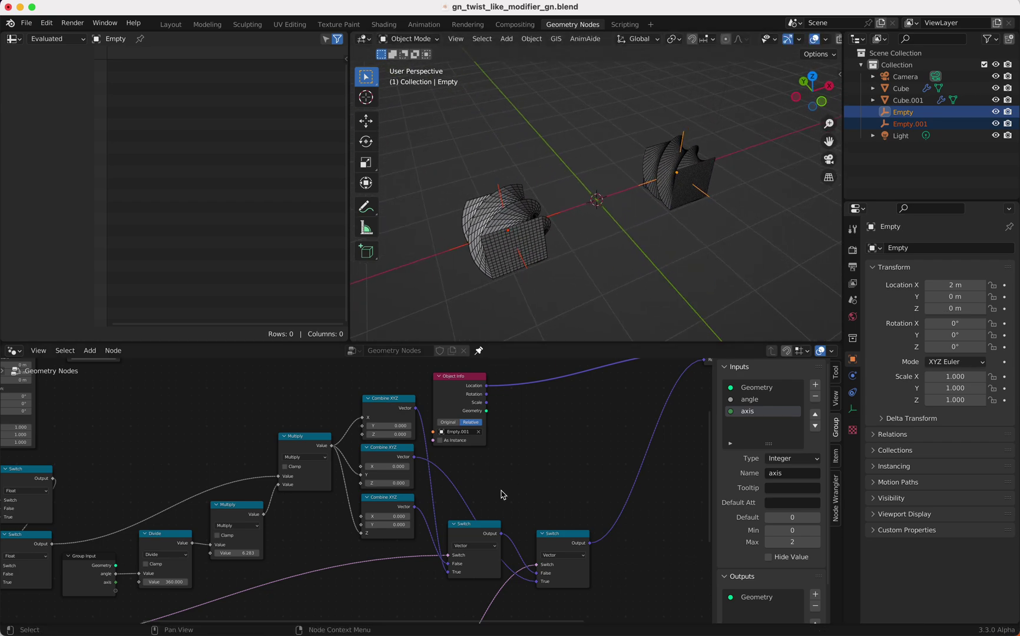
{"action": "scroll", "coordinate": [659, 209], "scroll_direction": "left", "scroll_amount": 4}
{"action": "scroll", "coordinate": [659, 209], "scroll_direction": "down", "scroll_amount": 4}
{"action": "scroll", "coordinate": [659, 209], "scroll_direction": "left", "scroll_amount": 2}
Step: Start a new General scene, discarding the unsaved changes
{"action": "left_click", "coordinate": [26, 23]}
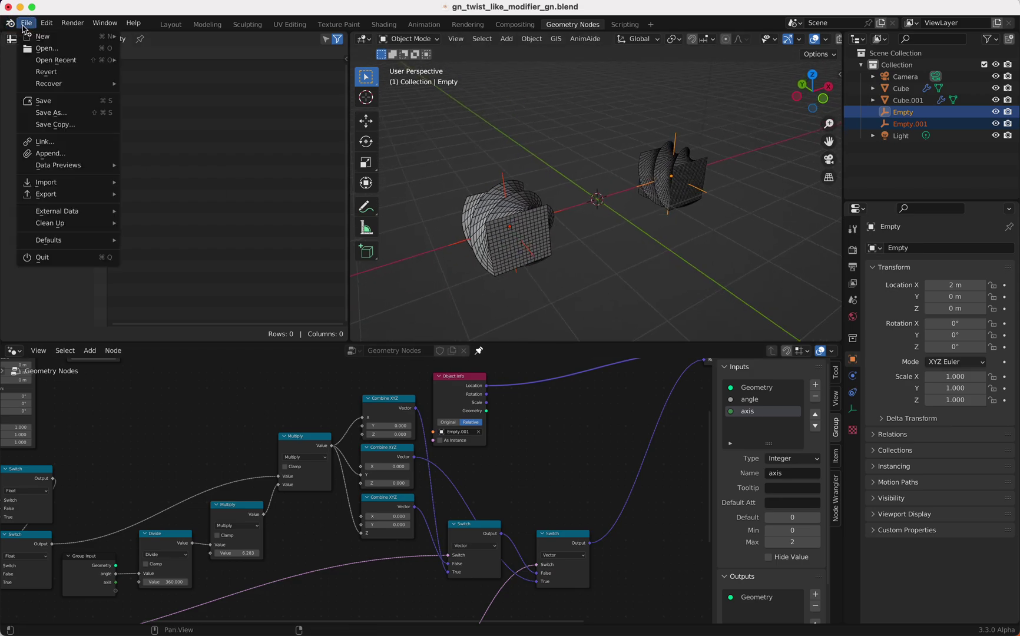
{"action": "mouse_move", "coordinate": [53, 37]}
{"action": "left_click", "coordinate": [181, 37]}
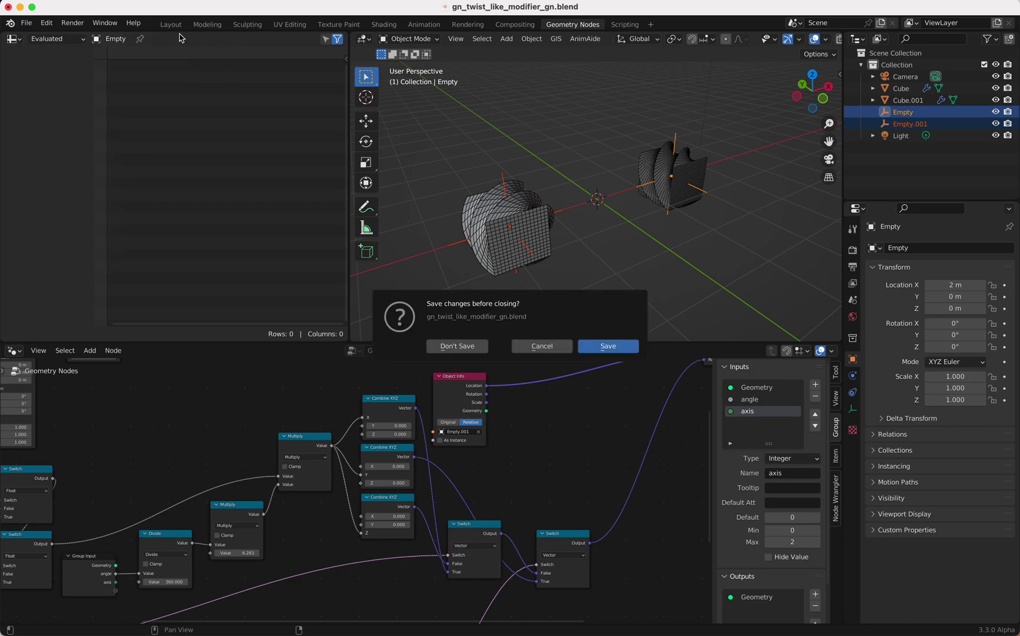
{"action": "left_click", "coordinate": [462, 349]}
{"action": "scroll", "coordinate": [620, 258], "scroll_direction": "left", "scroll_amount": 5}
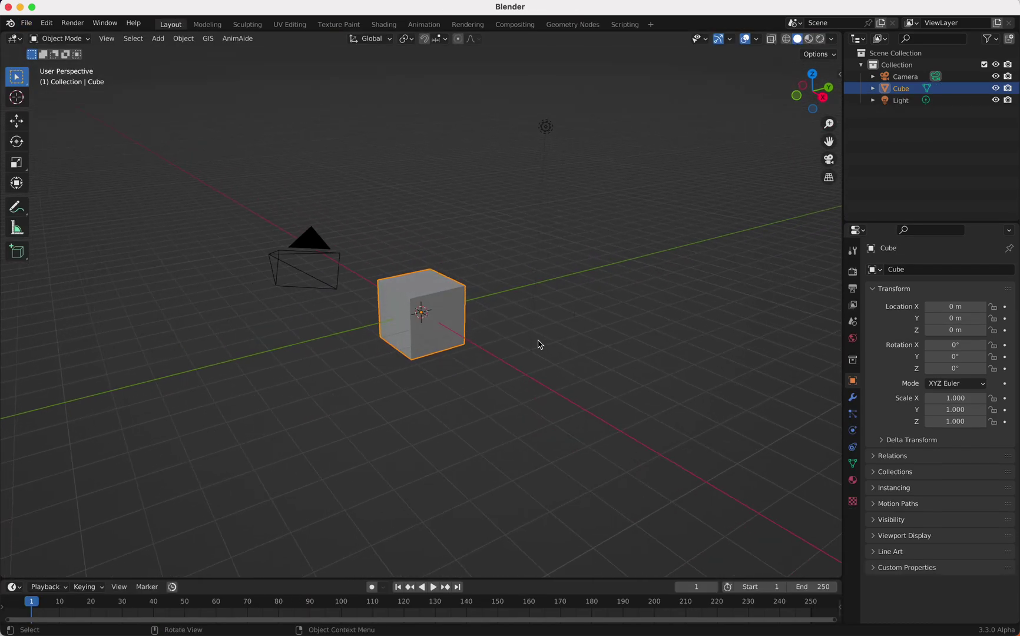
{"action": "scroll", "coordinate": [506, 337], "scroll_direction": "left", "scroll_amount": 2}
Step: Duplicate the default cube along Y to about 7.18 m and scale the copy to 0.5
{"action": "key", "text": "shift+d"}
{"action": "key", "text": "y"}
{"action": "left_click", "coordinate": [679, 283]}
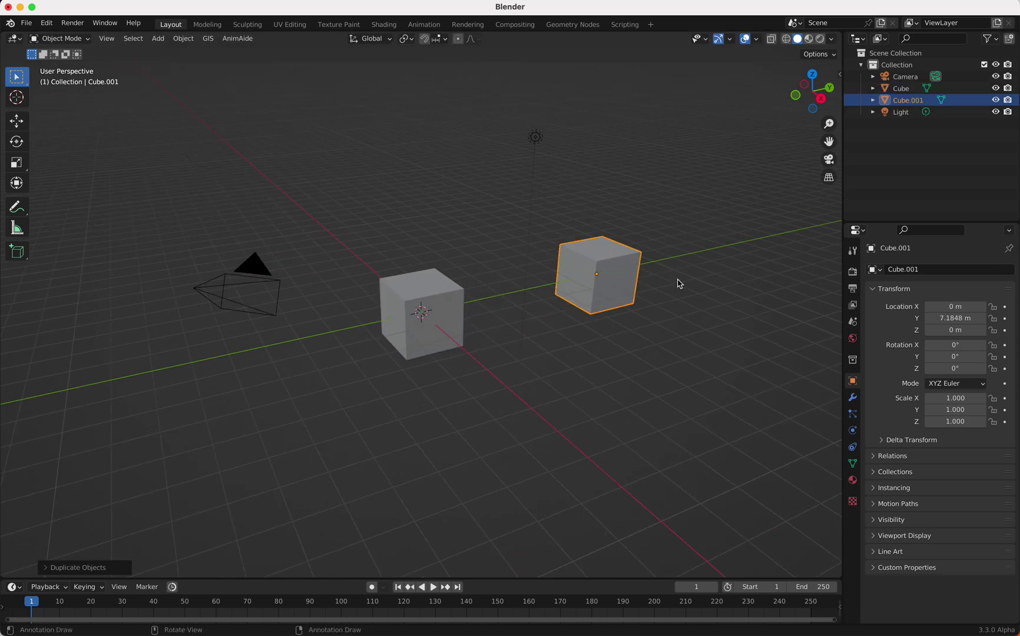
{"action": "type", "text": "s0.5"}
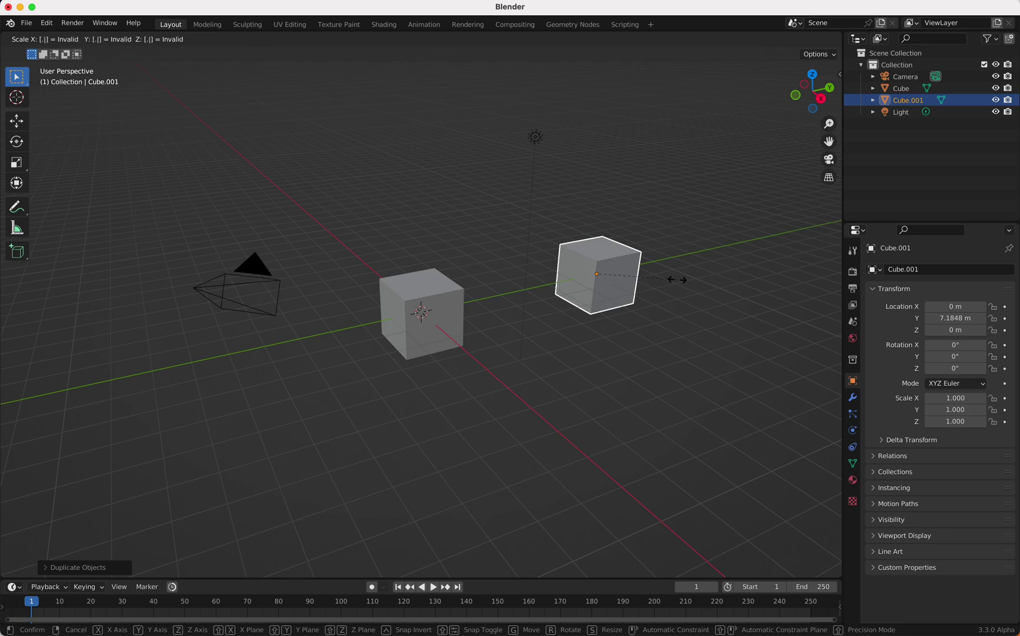
{"action": "key", "text": "Return"}
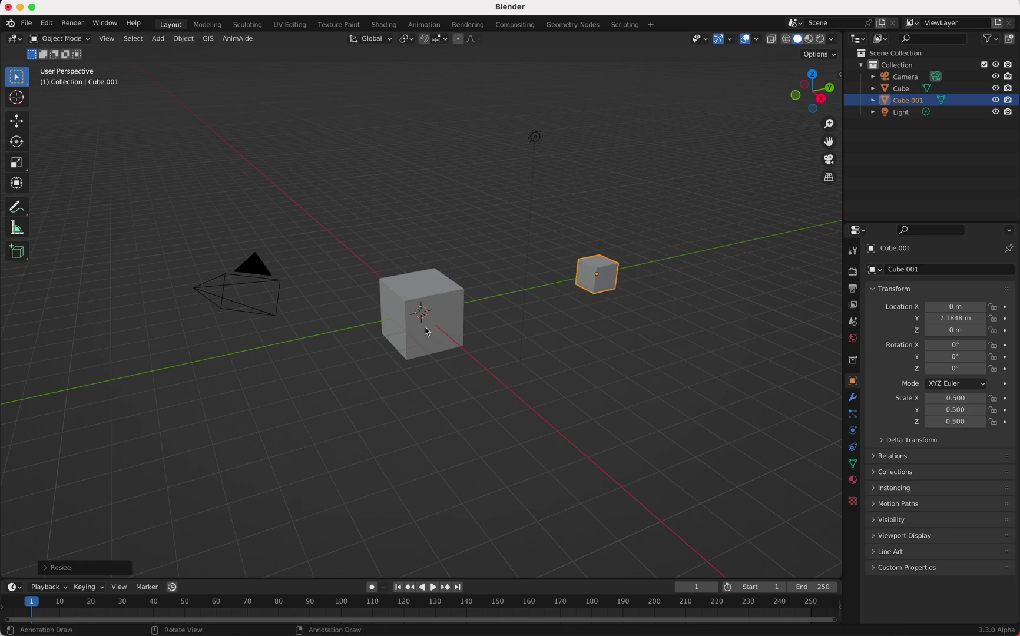
{"action": "scroll", "coordinate": [428, 332], "scroll_direction": "left", "scroll_amount": 3}
{"action": "scroll", "coordinate": [500, 325], "scroll_direction": "left", "scroll_amount": 3}
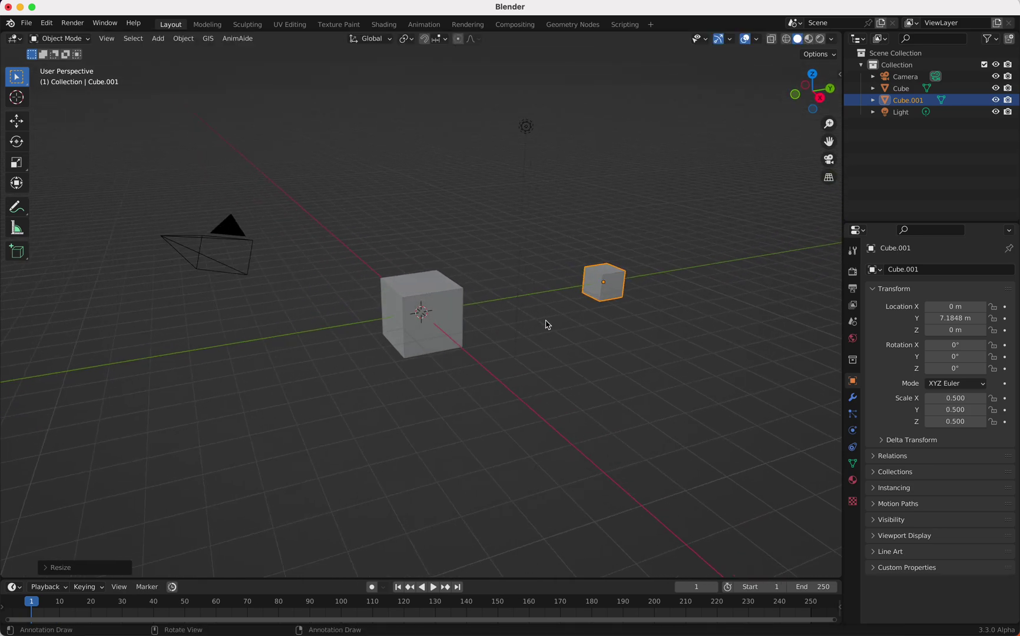
Step: Add a Simple Subdivision Surface modifier to Cube.001 with viewport and render levels 5
{"action": "left_click", "coordinate": [852, 398]}
{"action": "left_click", "coordinate": [931, 271]}
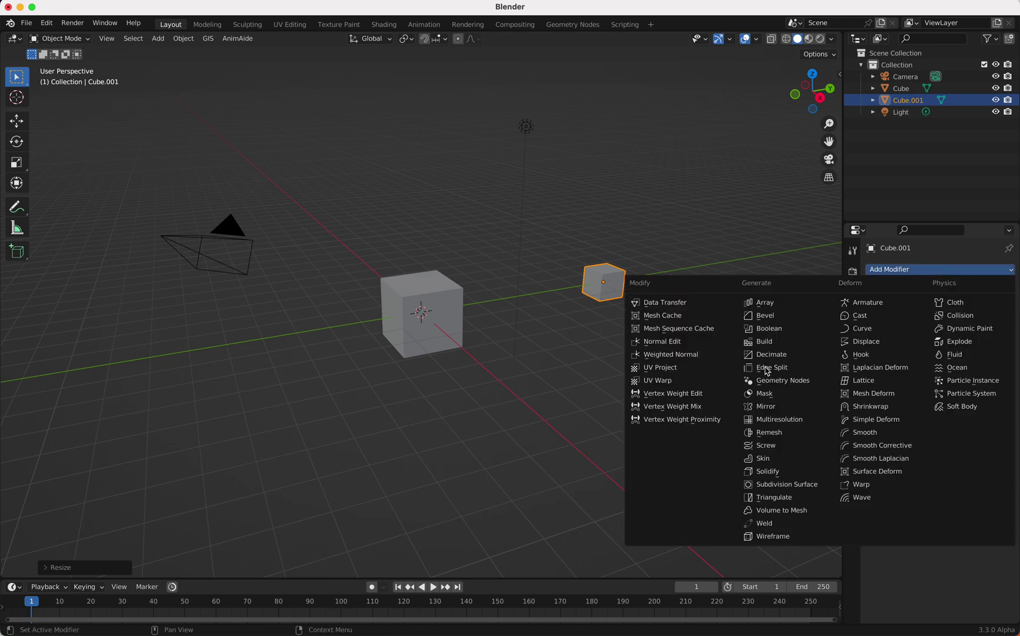
{"action": "left_click", "coordinate": [782, 485]}
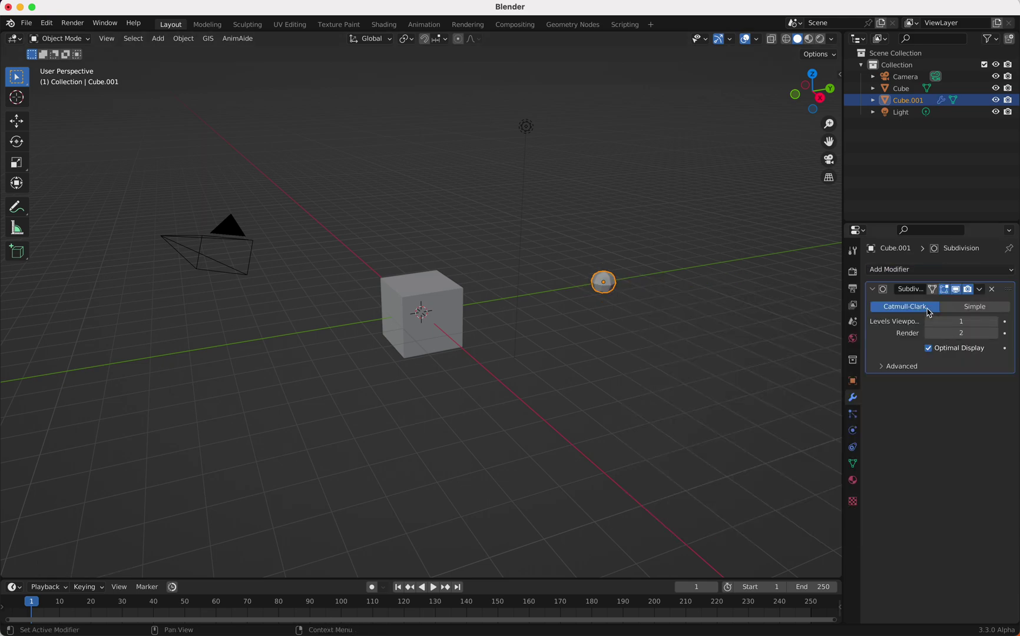
{"action": "left_click", "coordinate": [986, 307]}
{"action": "left_click", "coordinate": [995, 322]}
{"action": "left_click", "coordinate": [996, 322]}
{"action": "left_click", "coordinate": [996, 322]}
{"action": "left_click", "coordinate": [996, 322]}
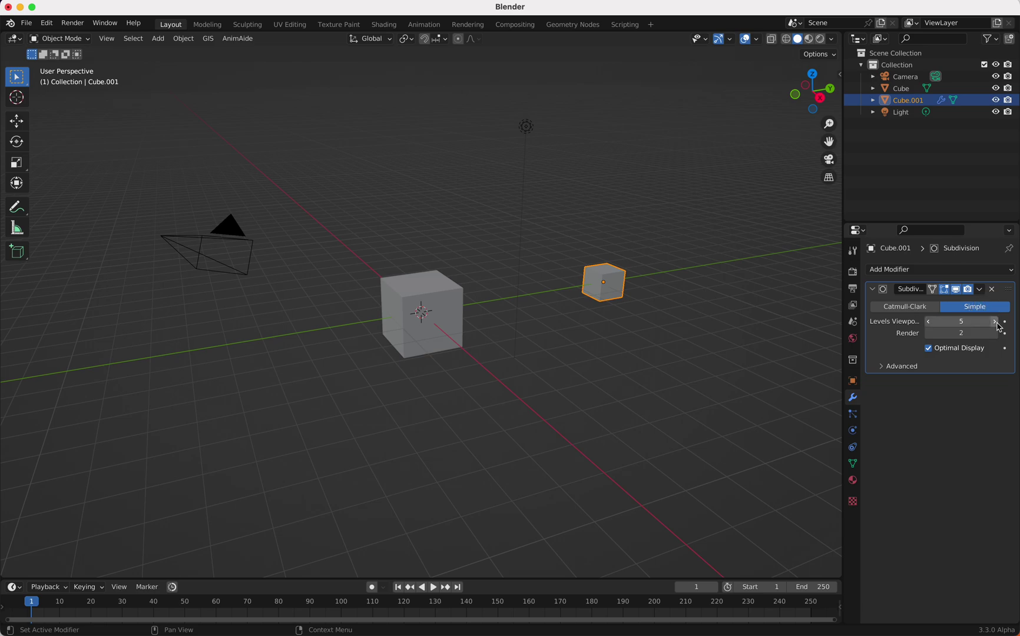
{"action": "left_click", "coordinate": [996, 336]}
{"action": "left_click", "coordinate": [996, 336]}
{"action": "left_click", "coordinate": [996, 335]}
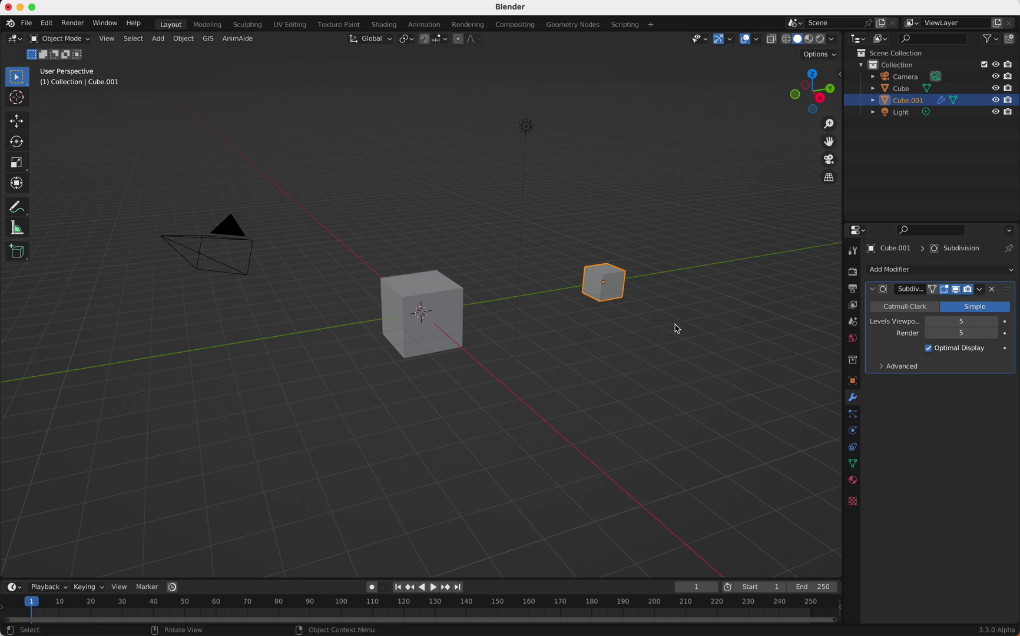
Step: Toggle wireframe display on Cube.001 from Quick Favorites
{"action": "key", "text": "q"}
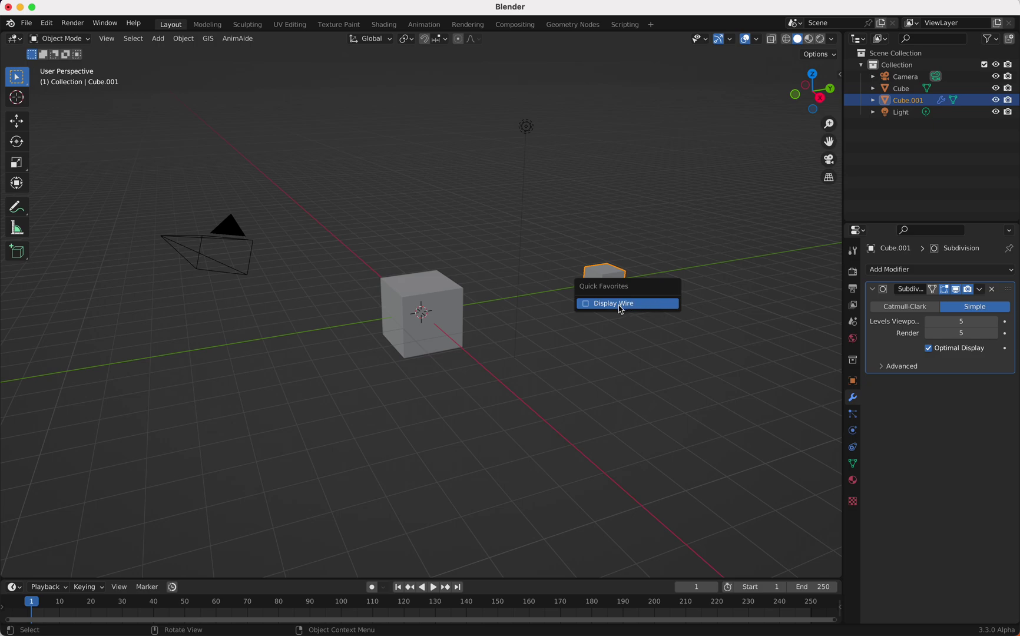
{"action": "left_click", "coordinate": [621, 304]}
{"action": "scroll", "coordinate": [621, 310], "scroll_direction": "up", "scroll_amount": 3}
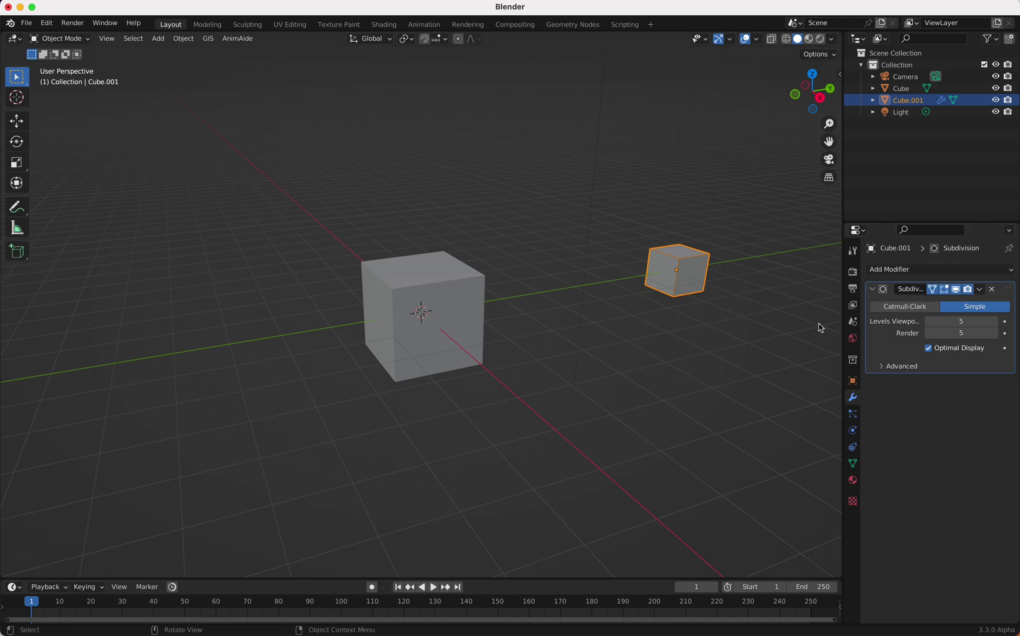
Step: Apply the subdivision modifier permanently to Cube.001's mesh
{"action": "left_click", "coordinate": [981, 289]}
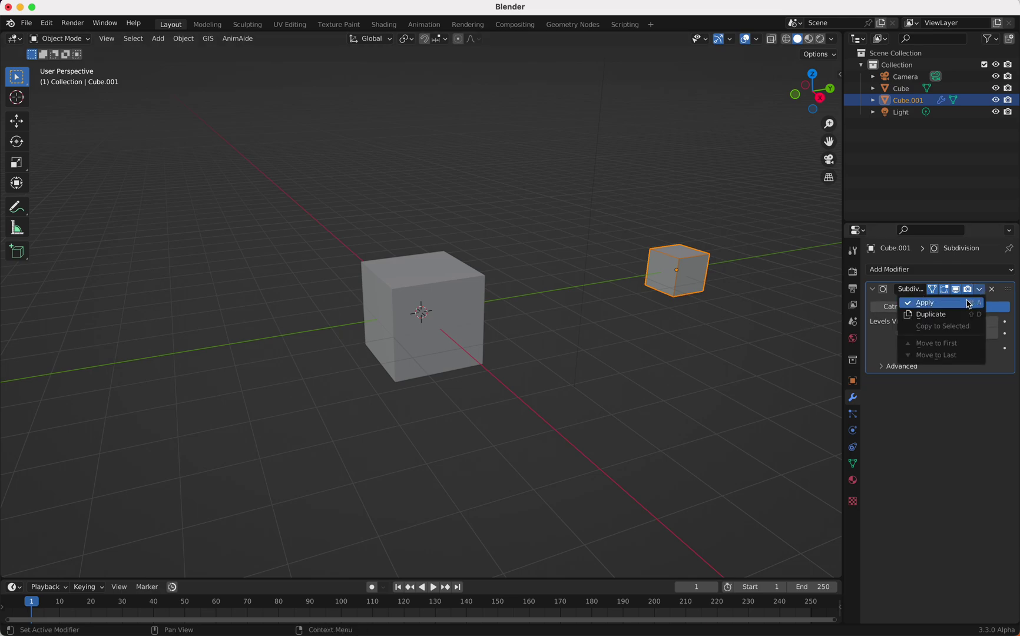
{"action": "left_click", "coordinate": [928, 302]}
{"action": "scroll", "coordinate": [727, 289], "scroll_direction": "up", "scroll_amount": 5, "text": "ctrl"}
{"action": "scroll", "coordinate": [731, 290], "scroll_direction": "up", "scroll_amount": 1, "text": "ctrl"}
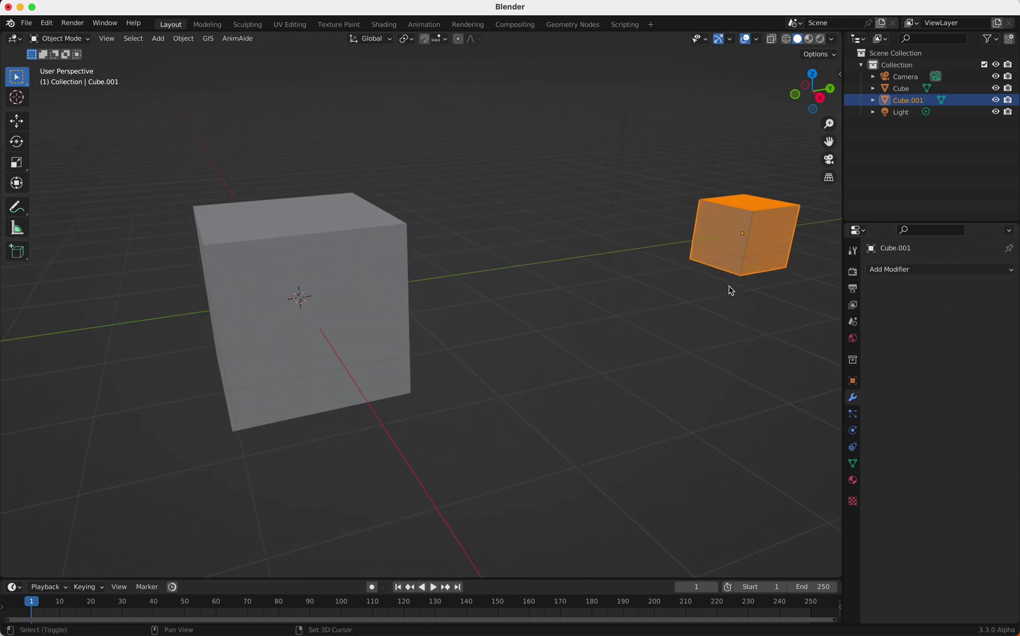
{"action": "scroll", "coordinate": [730, 290], "scroll_direction": "down", "scroll_amount": 4, "text": "ctrl"}
{"action": "scroll", "coordinate": [730, 291], "scroll_direction": "up", "scroll_amount": 2, "text": "ctrl"}
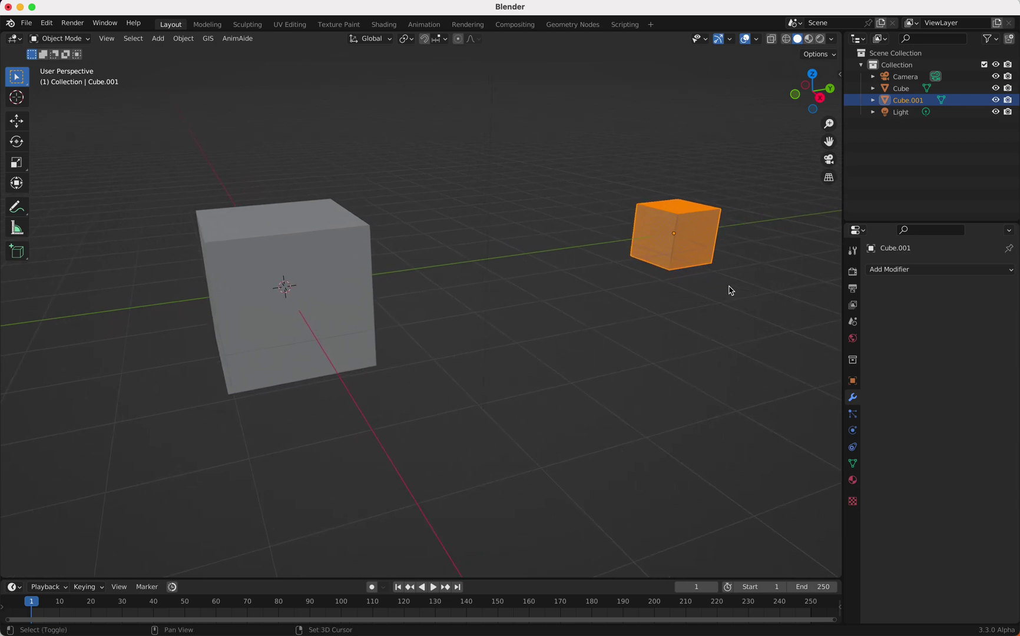
{"action": "scroll", "coordinate": [731, 290], "scroll_direction": "down", "scroll_amount": 3, "text": "shift"}
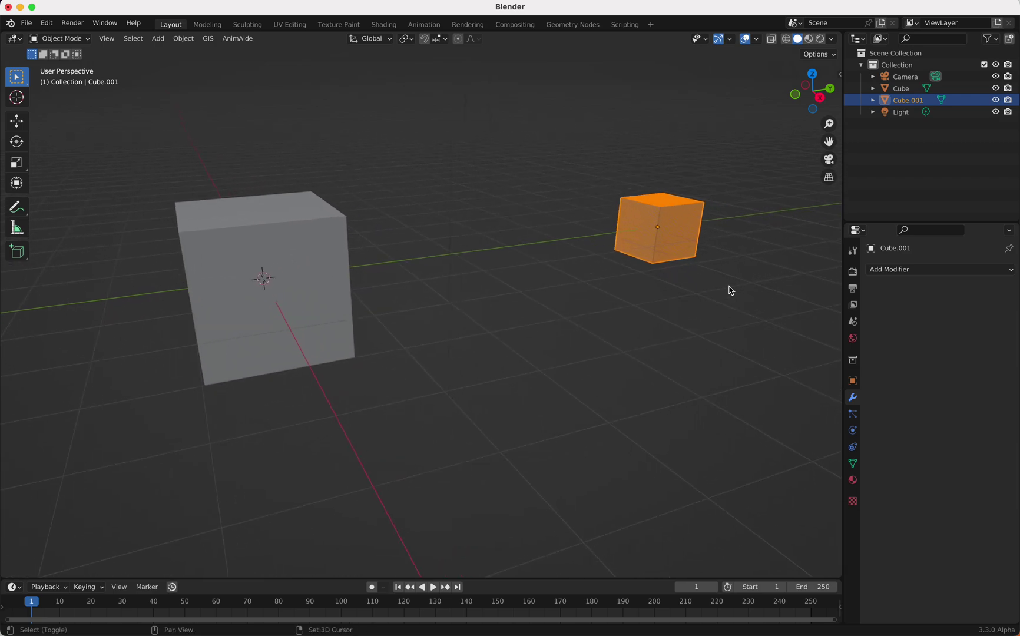
Step: Add Cube.001's wireframe display setting to Quick Favorites
{"action": "left_click", "coordinate": [853, 380]}
{"action": "left_click", "coordinate": [884, 537]}
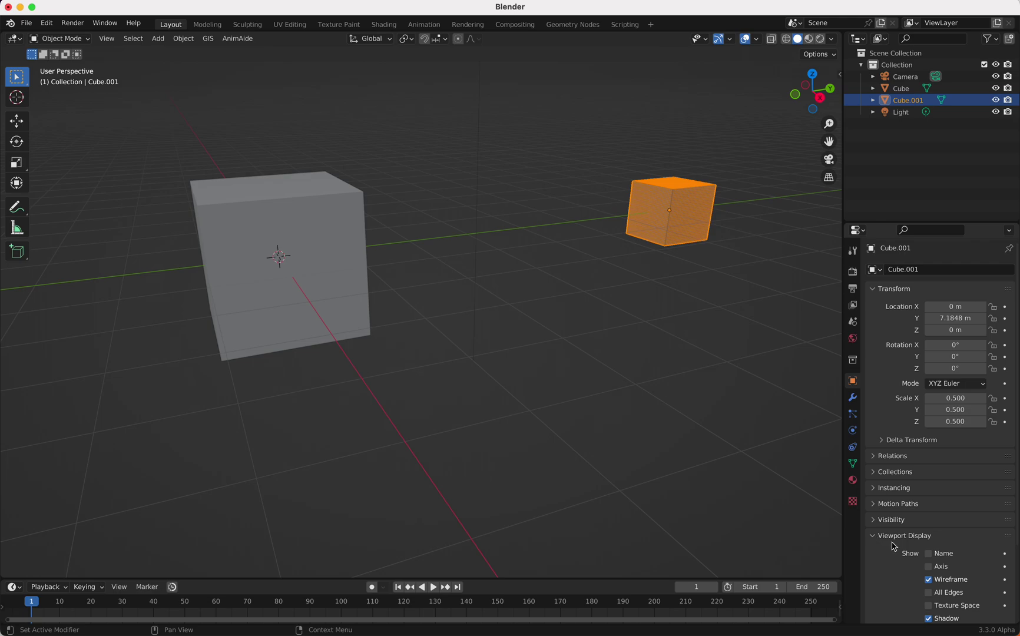
{"action": "left_click", "coordinate": [930, 582]}
{"action": "left_click", "coordinate": [930, 582]}
{"action": "right_click", "coordinate": [943, 568]}
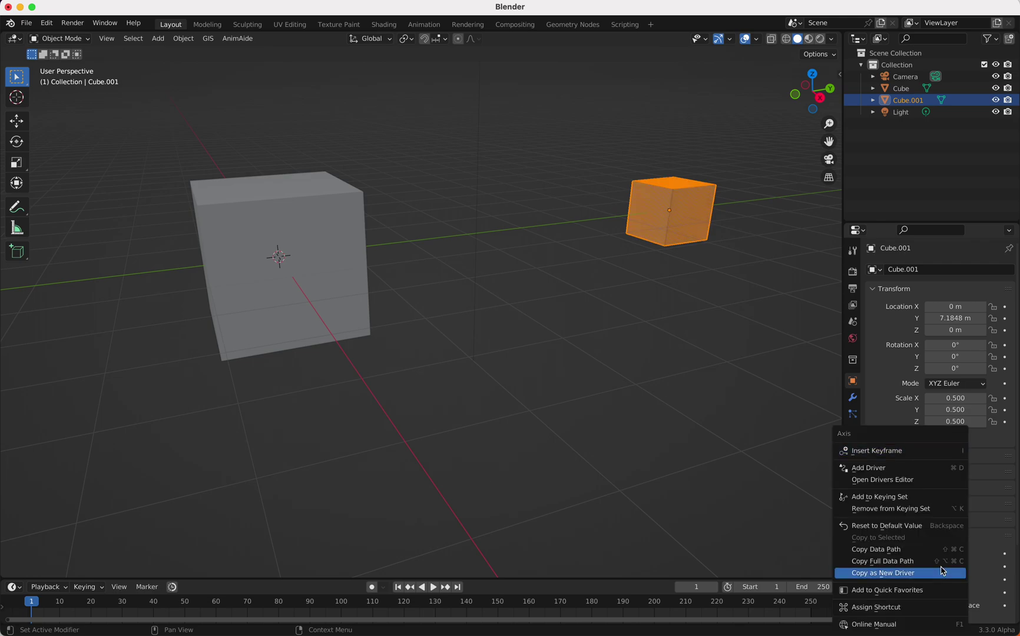
{"action": "left_click", "coordinate": [904, 591]}
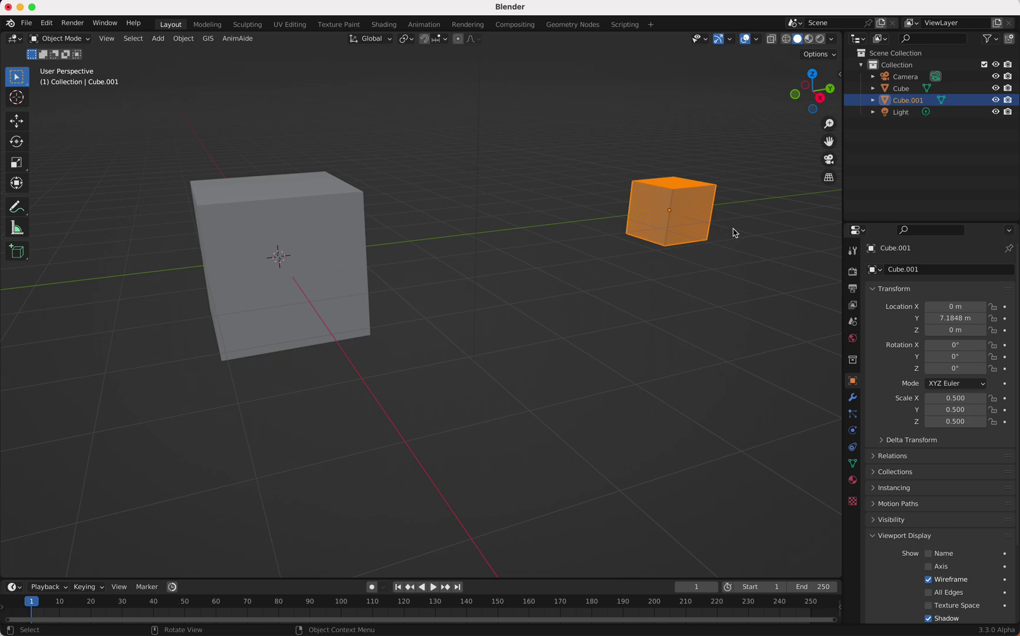
{"action": "key", "text": "q"}
{"action": "scroll", "coordinate": [478, 298], "scroll_direction": "down", "scroll_amount": 2}
Step: Give the original Cube a new Geometry Nodes tree in the Geometry Nodes workspace
{"action": "left_click", "coordinate": [341, 307]}
{"action": "scroll", "coordinate": [342, 307], "scroll_direction": "down", "scroll_amount": 2}
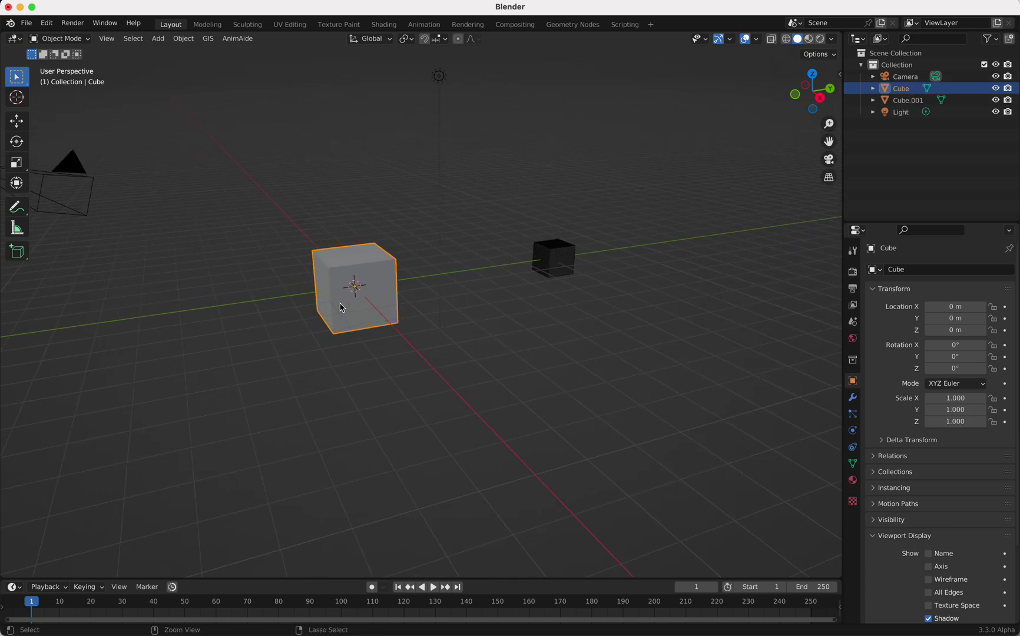
{"action": "left_click", "coordinate": [573, 24]}
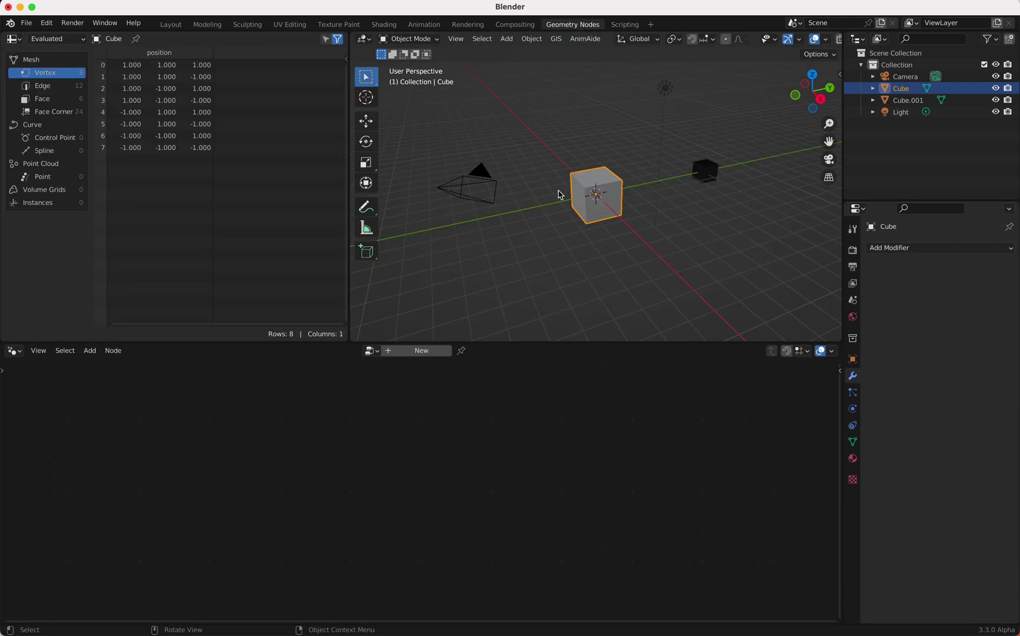
{"action": "left_click", "coordinate": [435, 350]}
{"action": "scroll", "coordinate": [484, 456], "scroll_direction": "down", "scroll_amount": 2}
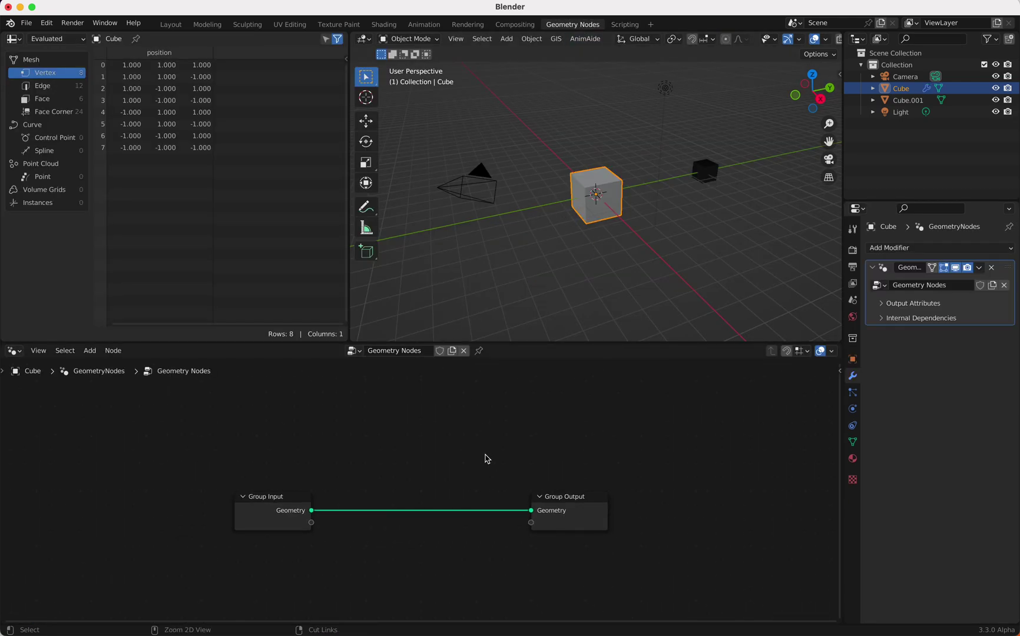
{"action": "scroll", "coordinate": [486, 457], "scroll_direction": "up", "scroll_amount": 4}
{"action": "key", "text": "shift+a"}
{"action": "left_click", "coordinate": [422, 383]}
Step: Add a Cube node feeding the Group Output and move Group Output aside
{"action": "type", "text": "cub"}
{"action": "key", "text": "Return"}
{"action": "left_click", "coordinate": [437, 388]}
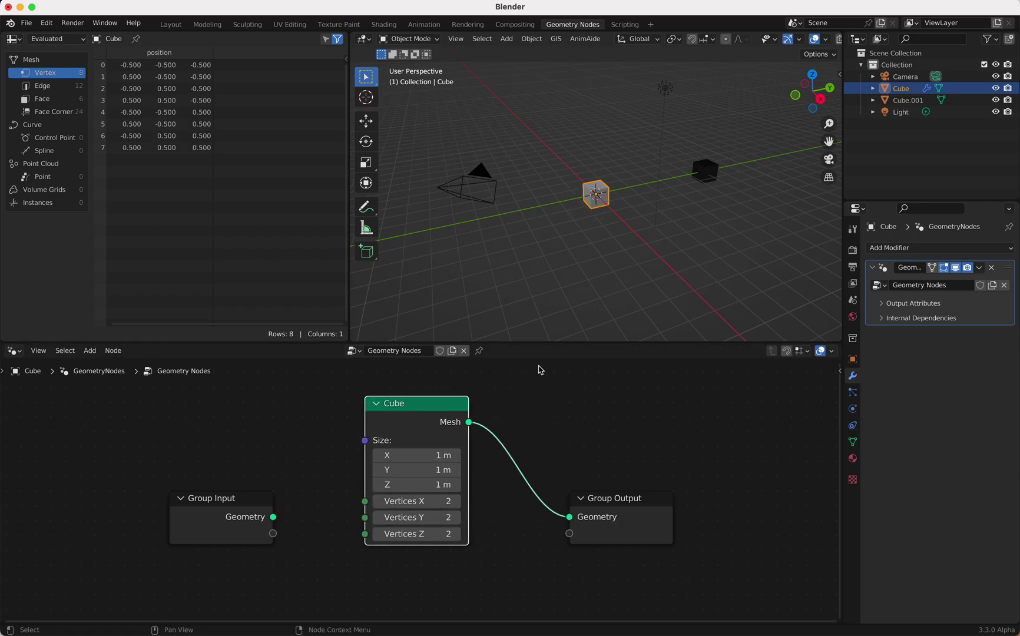
{"action": "scroll", "coordinate": [664, 250], "scroll_direction": "up", "scroll_amount": 4, "text": "ctrl"}
{"action": "scroll", "coordinate": [664, 250], "scroll_direction": "right", "scroll_amount": 3, "text": "shift"}
{"action": "scroll", "coordinate": [664, 250], "scroll_direction": "up", "scroll_amount": 2, "text": "ctrl"}
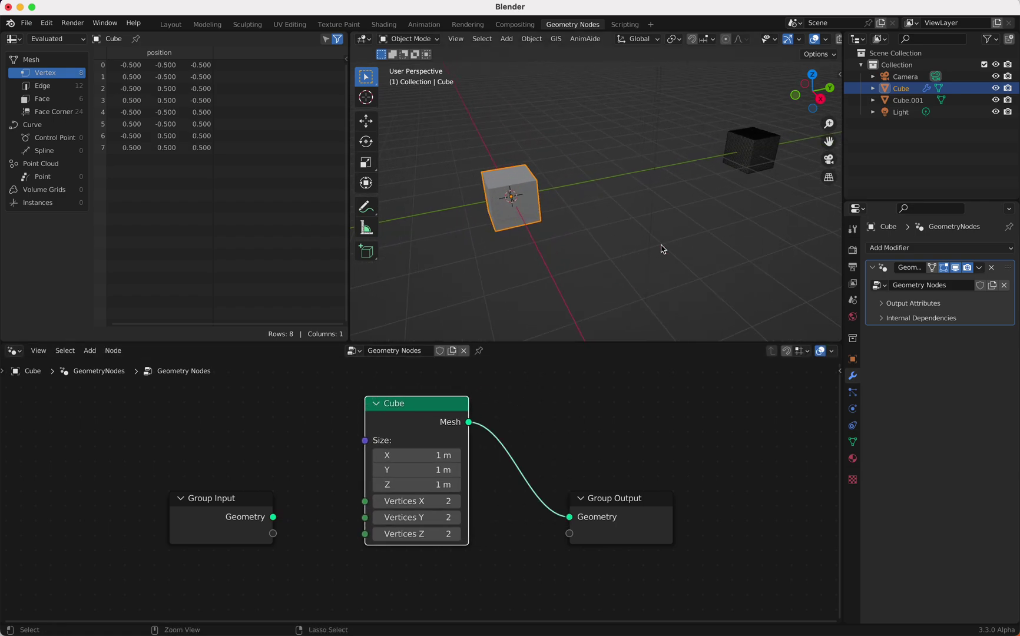
{"action": "left_click", "coordinate": [757, 154], "text": "shift"}
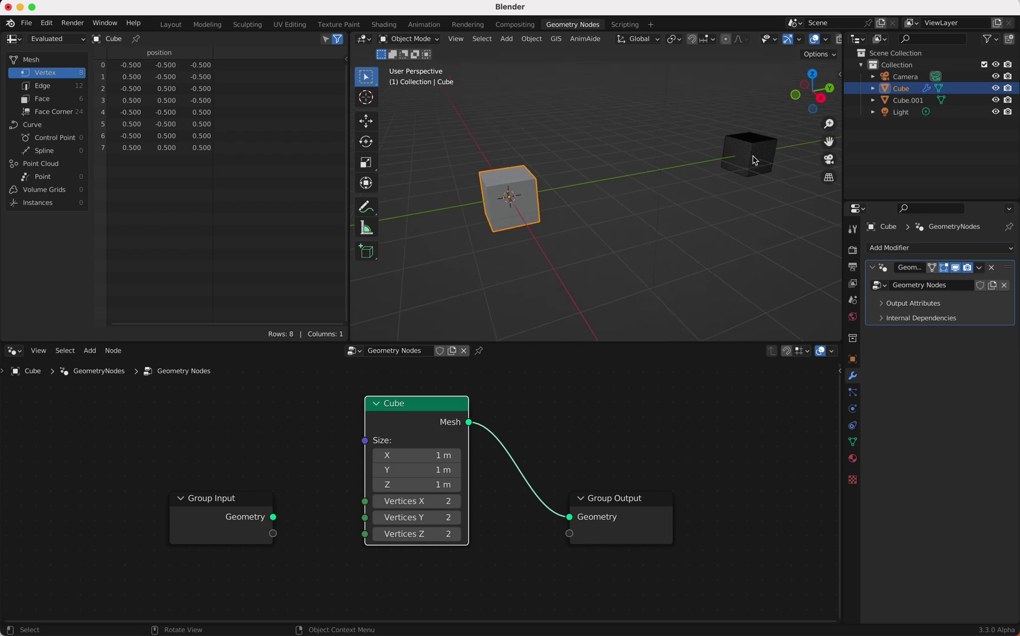
{"action": "left_click", "coordinate": [527, 217]}
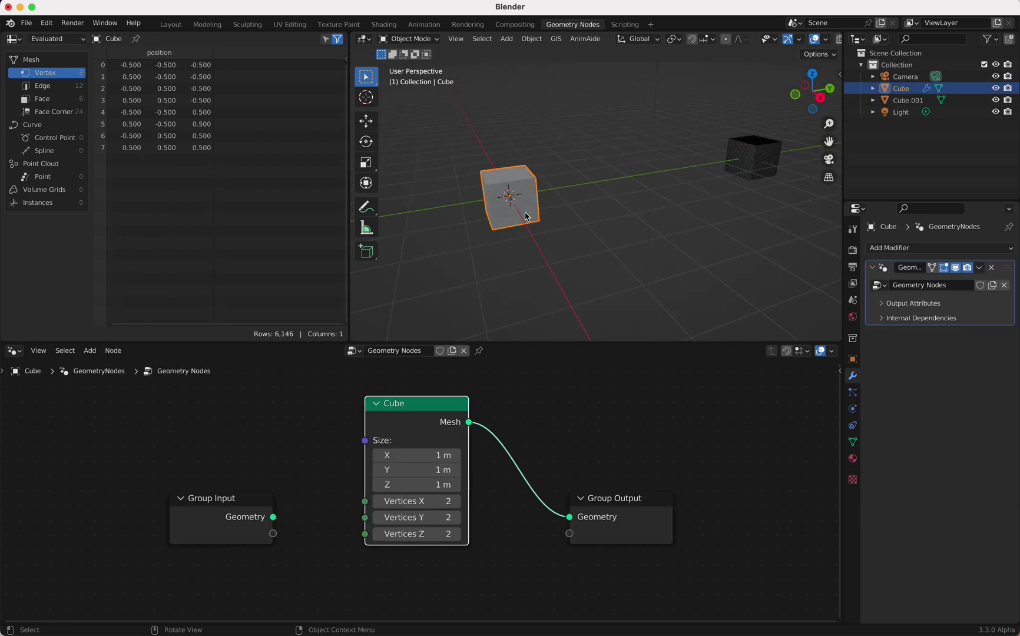
{"action": "scroll", "coordinate": [528, 471], "scroll_direction": "right", "scroll_amount": 6}
{"action": "left_click_drag", "start_coordinate": [528, 485], "coordinate": [701, 433]}
Step: Insert a Subdivide Mesh node before Group Output with Level 5
{"action": "key", "text": "shift+a"}
{"action": "type", "text": "sub"}
{"action": "key", "text": "Return"}
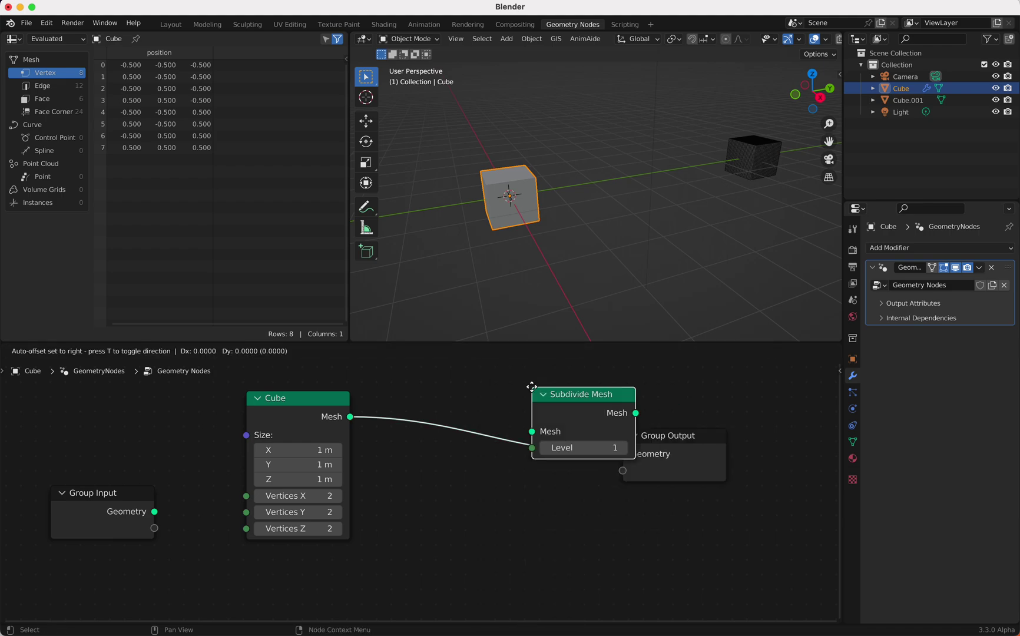
{"action": "left_click", "coordinate": [408, 400]}
{"action": "left_click", "coordinate": [501, 461]}
{"action": "left_click", "coordinate": [501, 462]}
{"action": "left_click", "coordinate": [500, 462]}
{"action": "left_click", "coordinate": [501, 461]}
Step: Show the cube's wireframe and box-select the Cube, Group Input and Subdivide Mesh nodes
{"action": "key", "text": "q"}
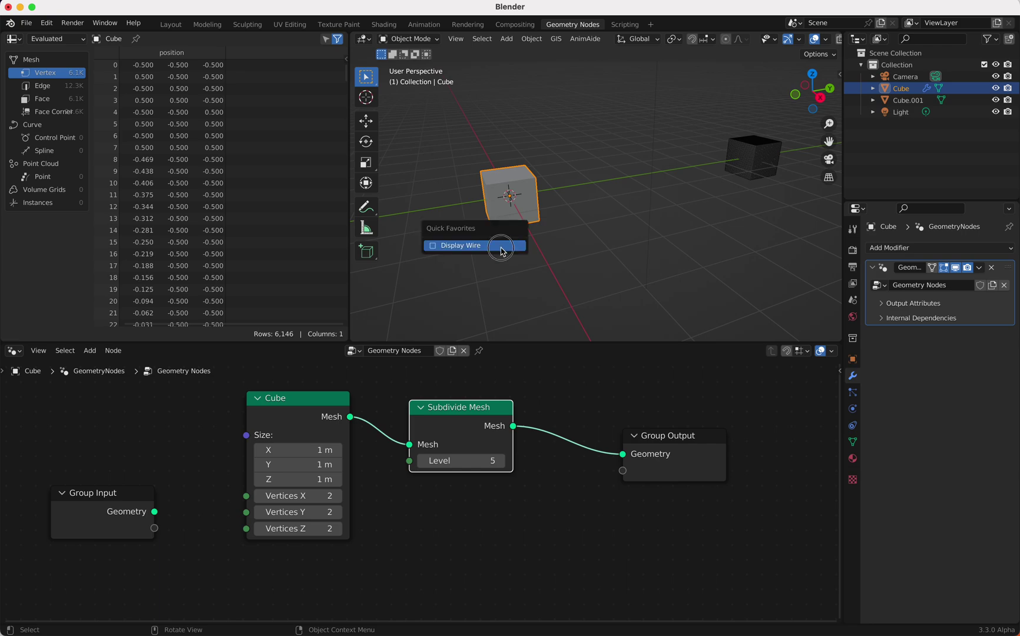
{"action": "left_click", "coordinate": [502, 250]}
{"action": "scroll", "coordinate": [671, 179], "scroll_direction": "up", "scroll_amount": 5, "text": "ctrl"}
{"action": "scroll", "coordinate": [671, 179], "scroll_direction": "down", "scroll_amount": 7, "text": "ctrl"}
{"action": "scroll", "coordinate": [672, 180], "scroll_direction": "up", "scroll_amount": 4, "text": "ctrl"}
{"action": "scroll", "coordinate": [671, 180], "scroll_direction": "right", "scroll_amount": 3, "text": "shift"}
{"action": "scroll", "coordinate": [672, 178], "scroll_direction": "left", "scroll_amount": 3}
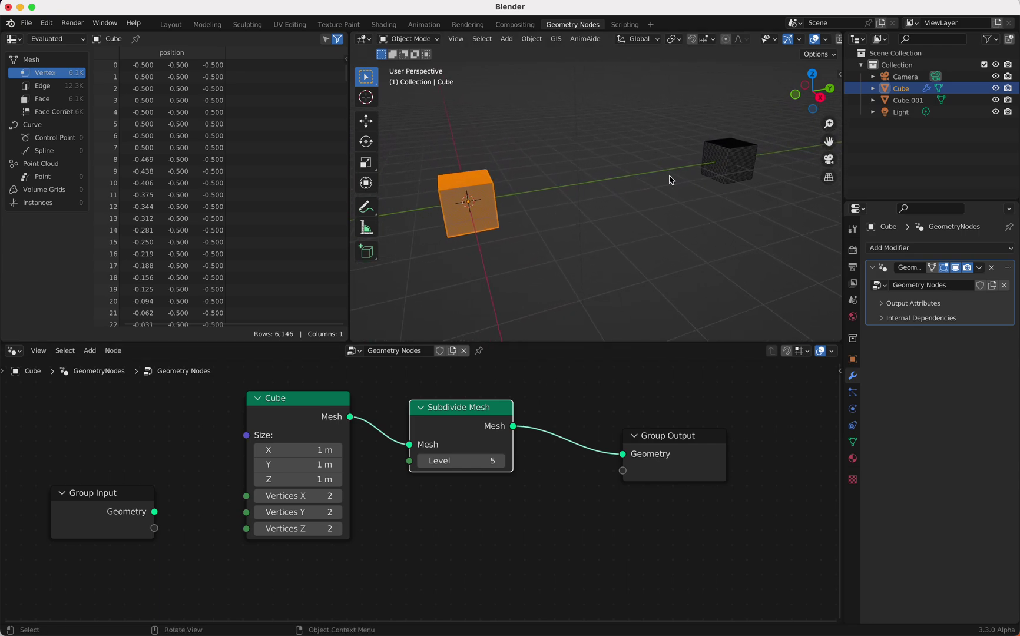
{"action": "scroll", "coordinate": [446, 435], "scroll_direction": "down", "scroll_amount": 2}
{"action": "scroll", "coordinate": [446, 435], "scroll_direction": "down", "scroll_amount": 1}
{"action": "left_click_drag", "start_coordinate": [214, 424], "coordinate": [418, 584]}
Step: Confirm the moved nodes, then give Cube.001 a Simple Deform twist of 90° around Z
{"action": "key", "text": "g"}
{"action": "left_click", "coordinate": [266, 542]}
{"action": "left_click", "coordinate": [730, 168]}
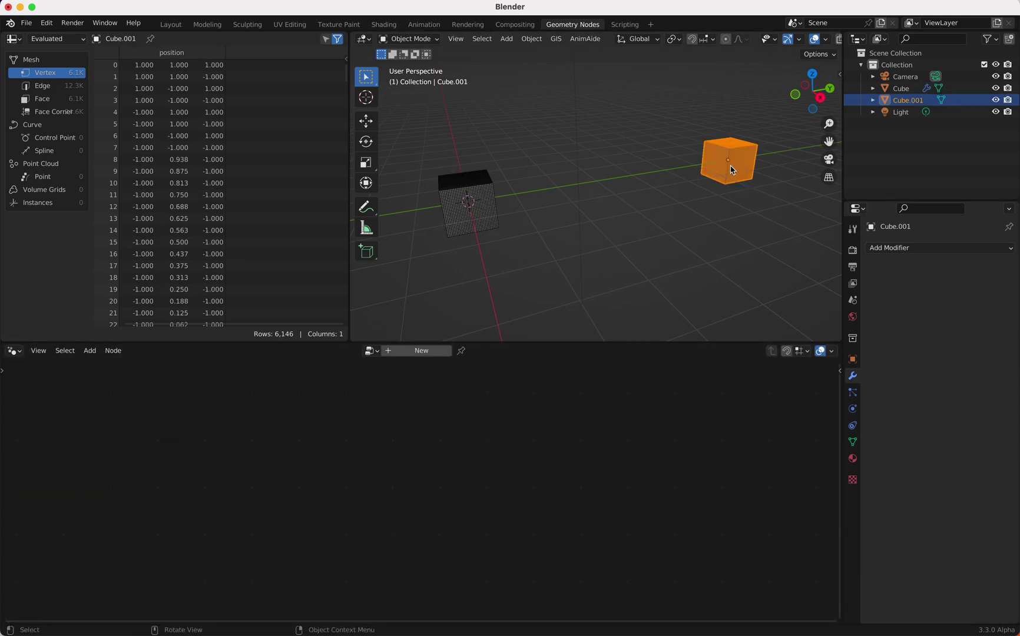
{"action": "left_click", "coordinate": [915, 248]}
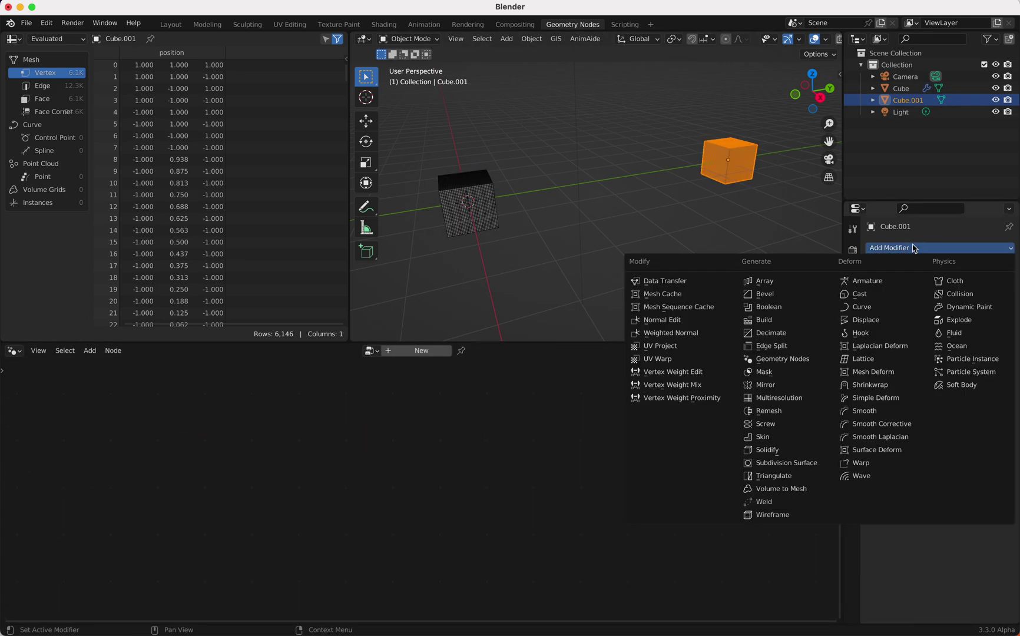
{"action": "left_click", "coordinate": [876, 399]}
{"action": "left_click", "coordinate": [951, 299]}
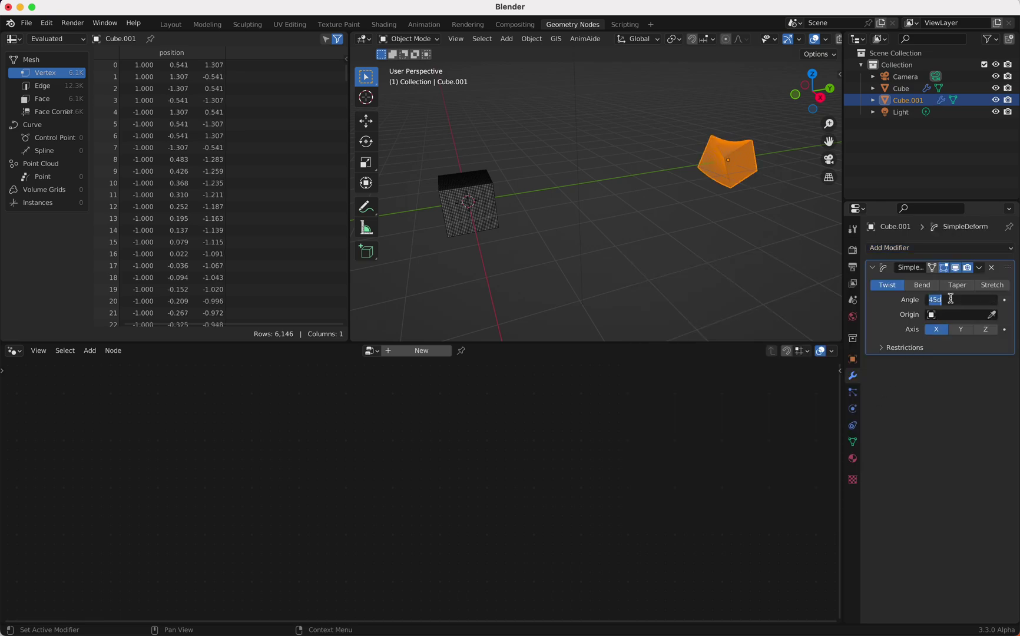
{"action": "type", "text": "90"}
{"action": "key", "text": "Return"}
{"action": "left_click", "coordinate": [951, 299]}
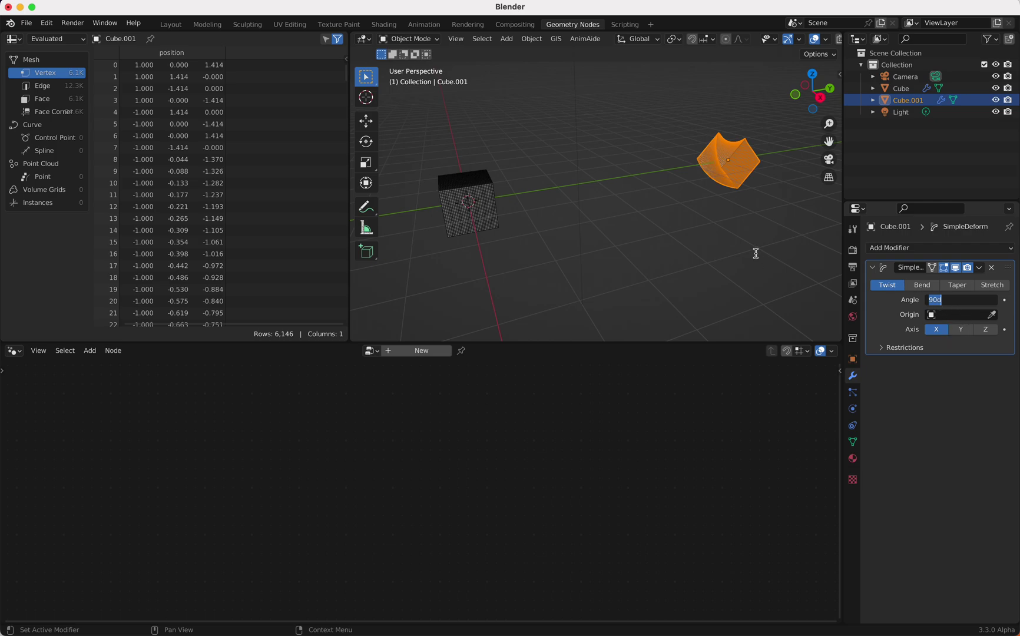
{"action": "left_click", "coordinate": [984, 330]}
{"action": "left_click", "coordinate": [984, 330]}
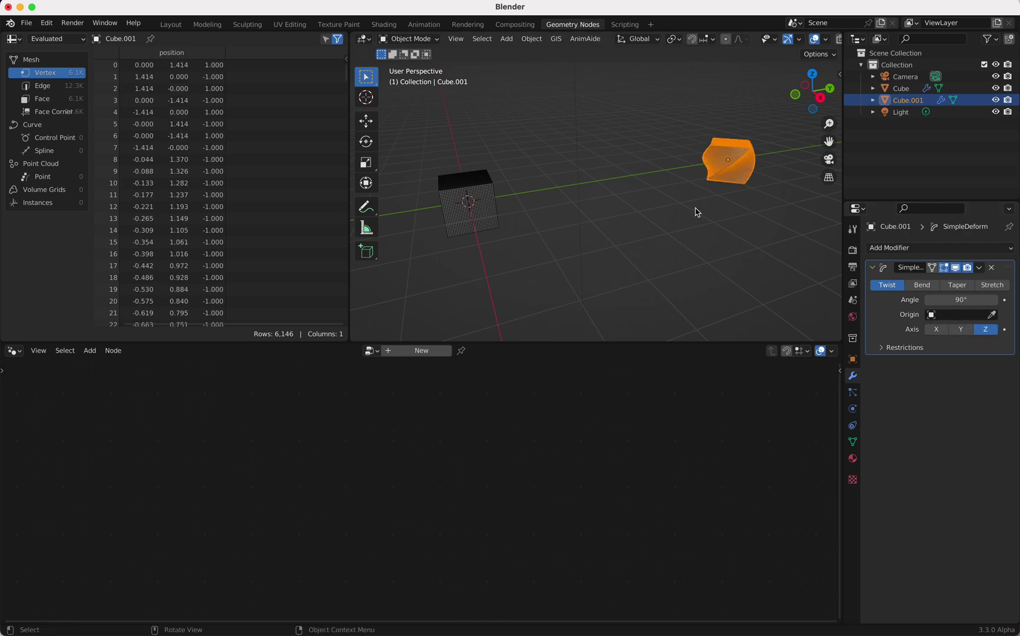
Step: Inspect the subdivided Cube's nodes, then reselect the twisted Cube.001
{"action": "scroll", "coordinate": [697, 213], "scroll_direction": "left", "scroll_amount": 3}
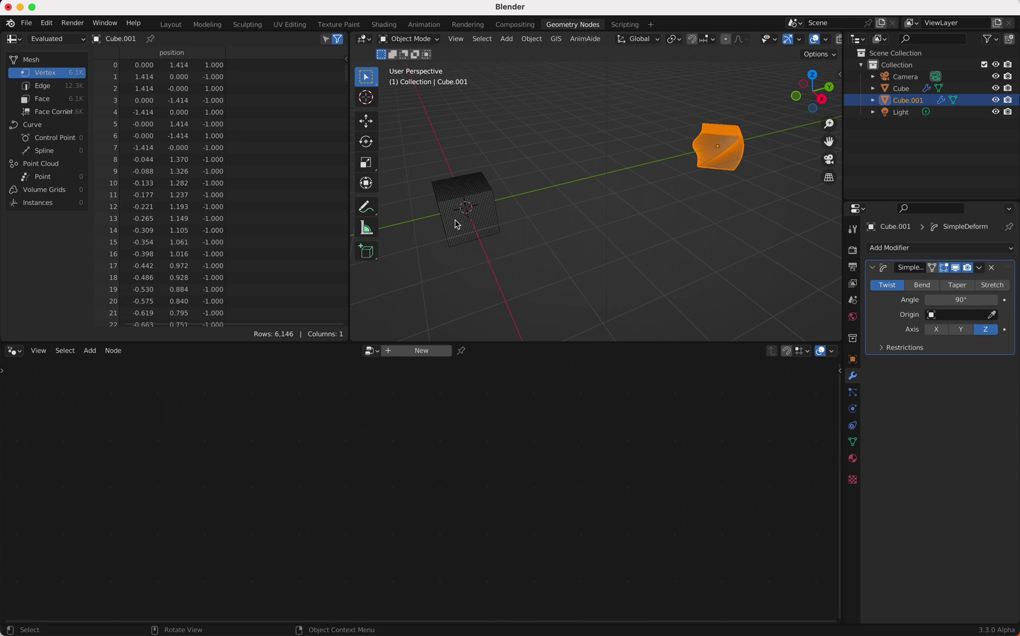
{"action": "left_click", "coordinate": [468, 232]}
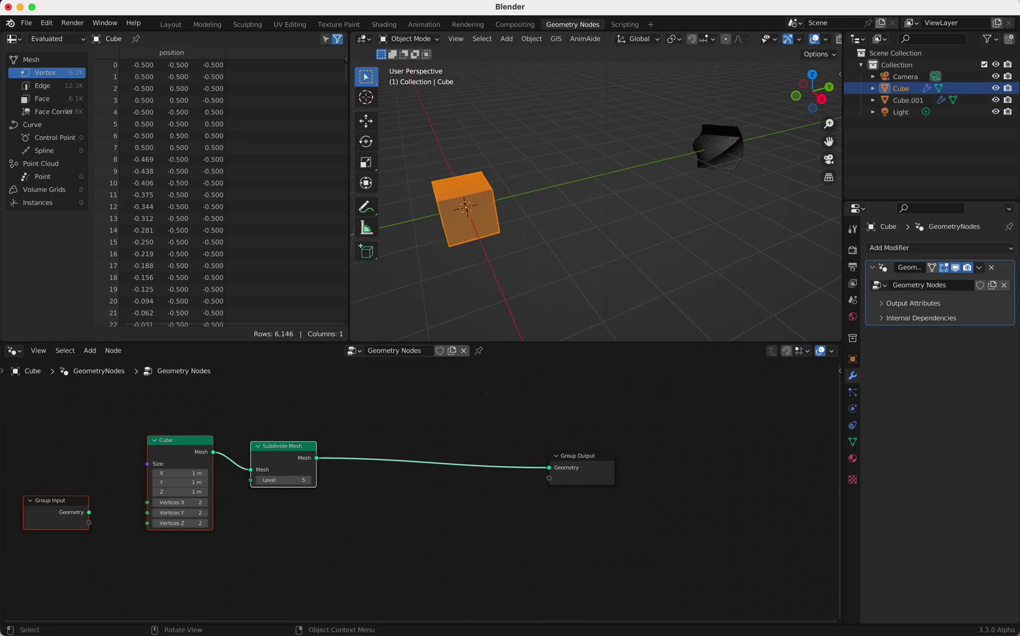
{"action": "scroll", "coordinate": [548, 306], "scroll_direction": "left", "scroll_amount": 3}
{"action": "scroll", "coordinate": [548, 305], "scroll_direction": "right", "scroll_amount": 2}
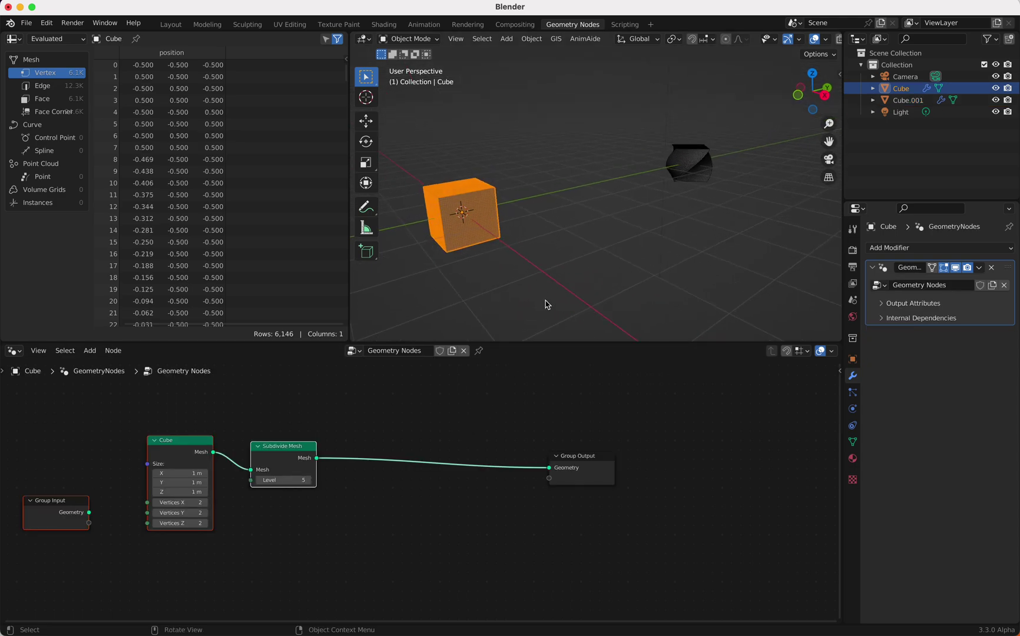
{"action": "left_click", "coordinate": [688, 212]}
{"action": "left_click", "coordinate": [708, 144]}
{"action": "scroll", "coordinate": [707, 142], "scroll_direction": "left", "scroll_amount": 5}
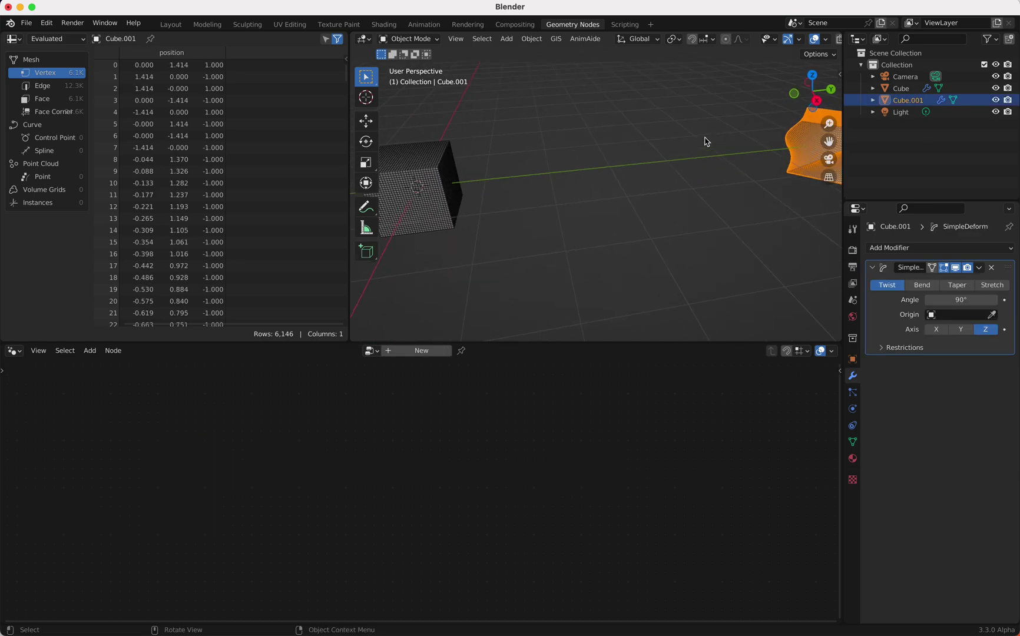
{"action": "scroll", "coordinate": [707, 141], "scroll_direction": "left", "scroll_amount": 3, "text": "shift"}
{"action": "scroll", "coordinate": [707, 141], "scroll_direction": "up", "scroll_amount": 2, "text": "shift"}
{"action": "scroll", "coordinate": [707, 142], "scroll_direction": "left", "scroll_amount": 5}
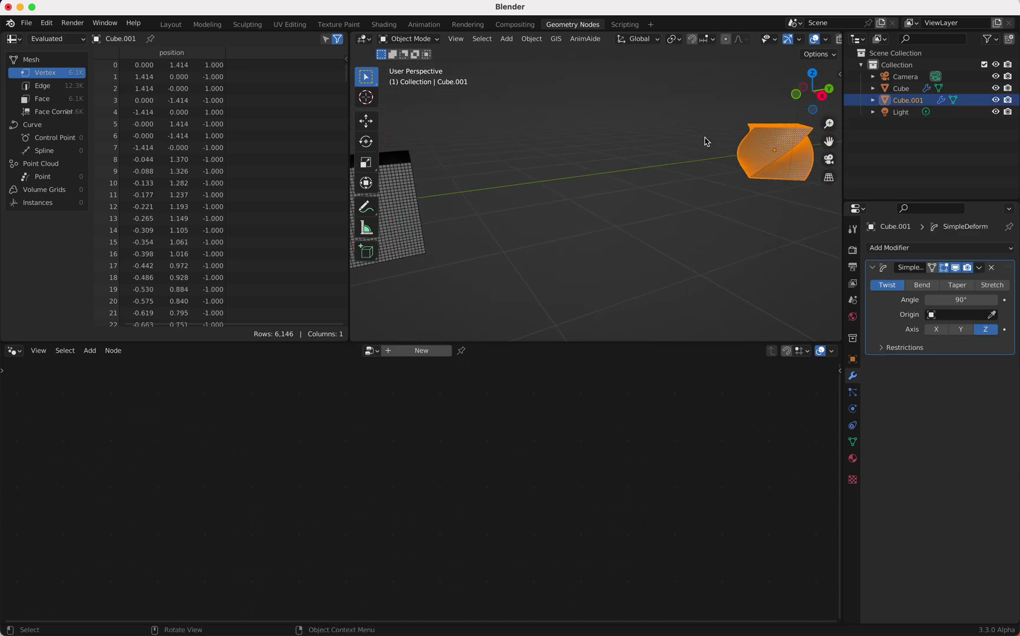
Step: Move Cube.001 with G to sit beside the subdivided Cube
{"action": "key", "text": "g"}
{"action": "left_click", "coordinate": [508, 222]}
{"action": "scroll", "coordinate": [508, 223], "scroll_direction": "up", "scroll_amount": 3, "text": "ctrl"}
{"action": "scroll", "coordinate": [508, 223], "scroll_direction": "left", "scroll_amount": 3, "text": "shift"}
{"action": "scroll", "coordinate": [508, 223], "scroll_direction": "up", "scroll_amount": 3}
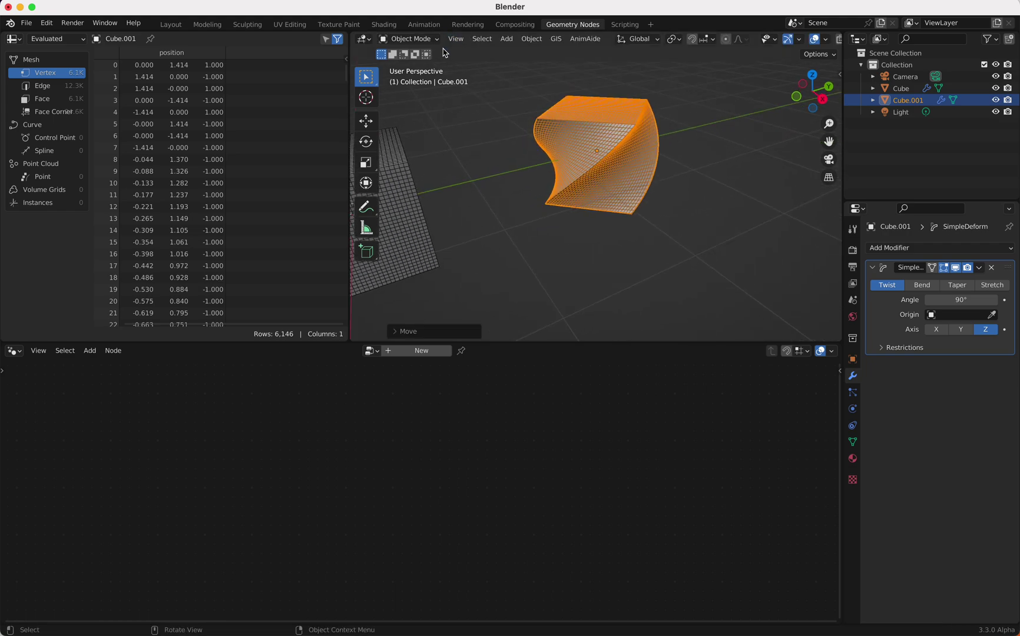
Step: Enter Edit Mode on Cube.001 with On Cage enabled and box-select its top faces in Face mode
{"action": "key", "text": "Tab"}
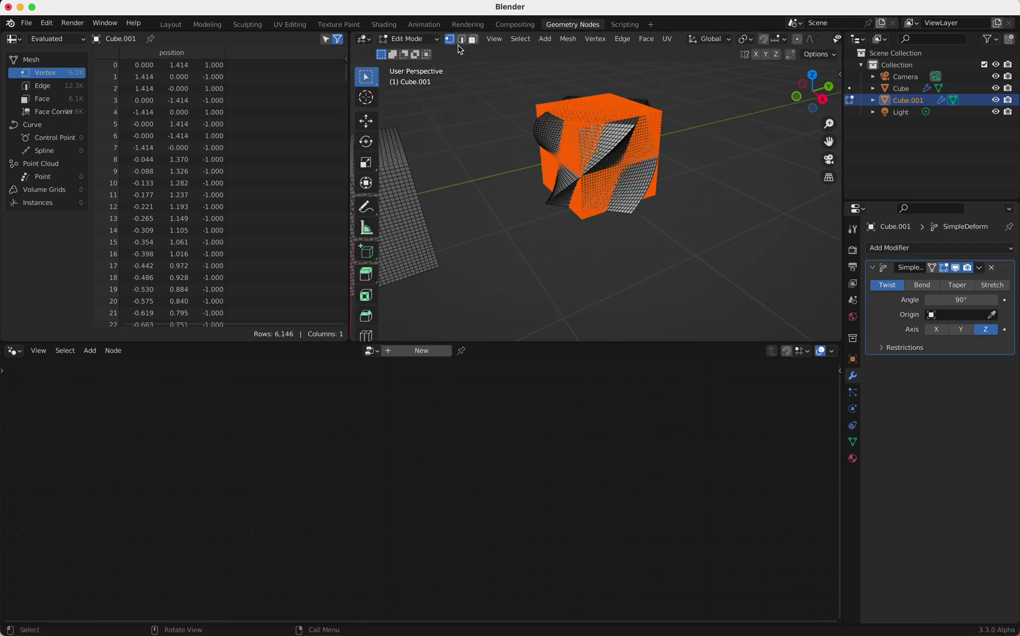
{"action": "left_click", "coordinate": [934, 268]}
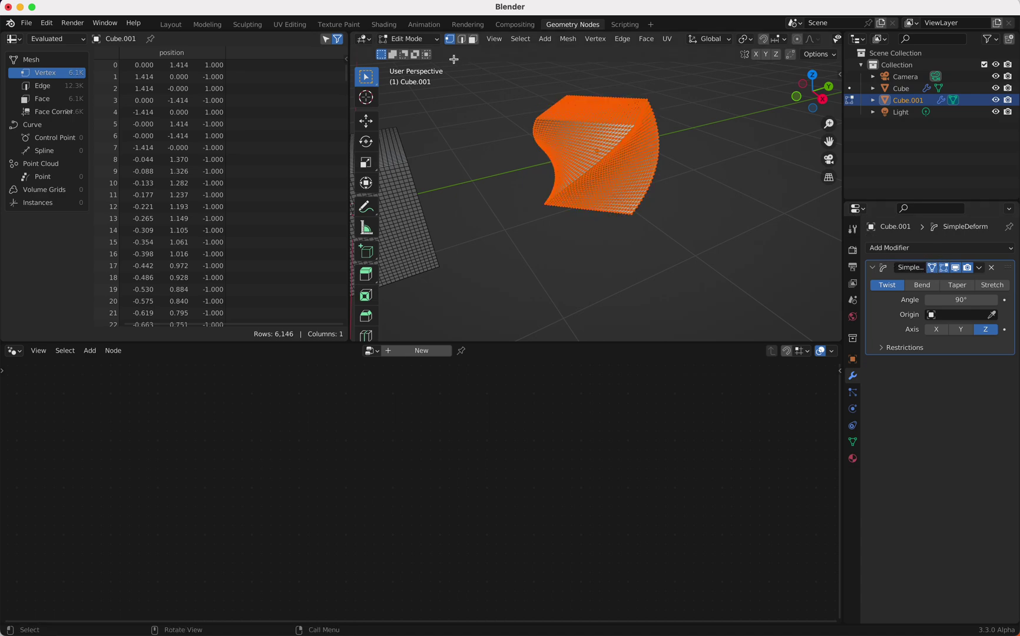
{"action": "left_click", "coordinate": [473, 39]}
{"action": "scroll", "coordinate": [600, 118], "scroll_direction": "down", "scroll_amount": 5}
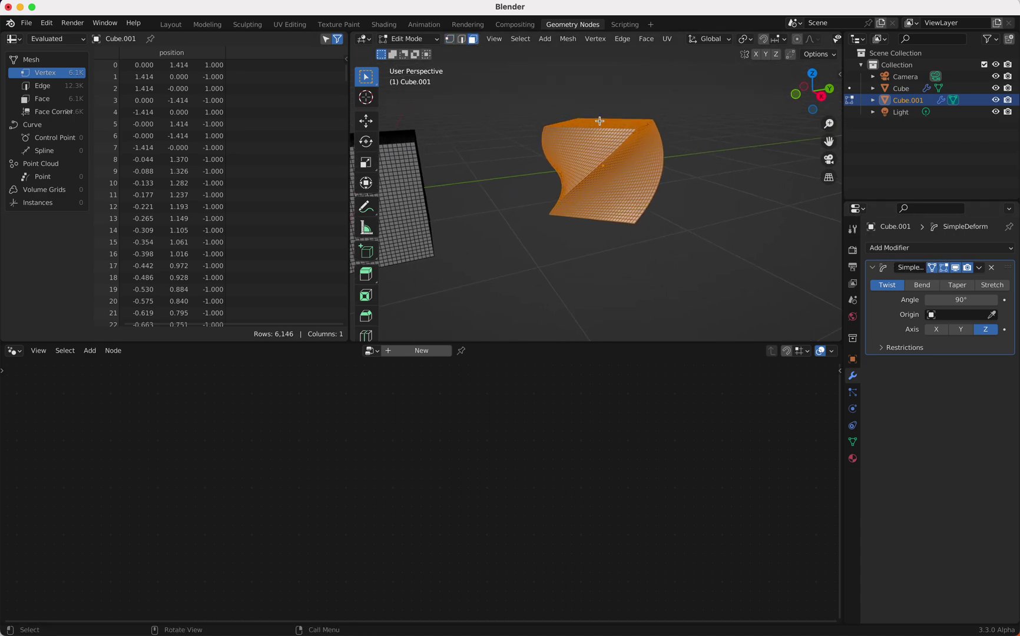
{"action": "left_click_drag", "start_coordinate": [528, 113], "coordinate": [667, 132]}
Step: Trial-duplicate the top faces with Shift+D, undo it, and clear the selection
{"action": "scroll", "coordinate": [667, 132], "scroll_direction": "up", "scroll_amount": 5}
{"action": "scroll", "coordinate": [667, 132], "scroll_direction": "up", "scroll_amount": 5, "text": "shift"}
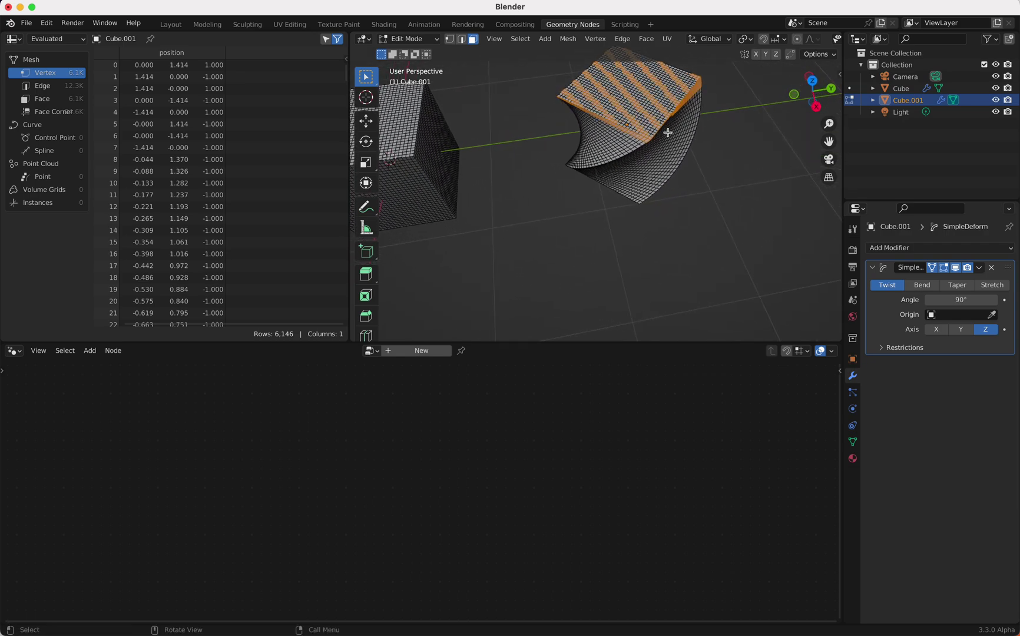
{"action": "scroll", "coordinate": [668, 133], "scroll_direction": "down", "scroll_amount": 3}
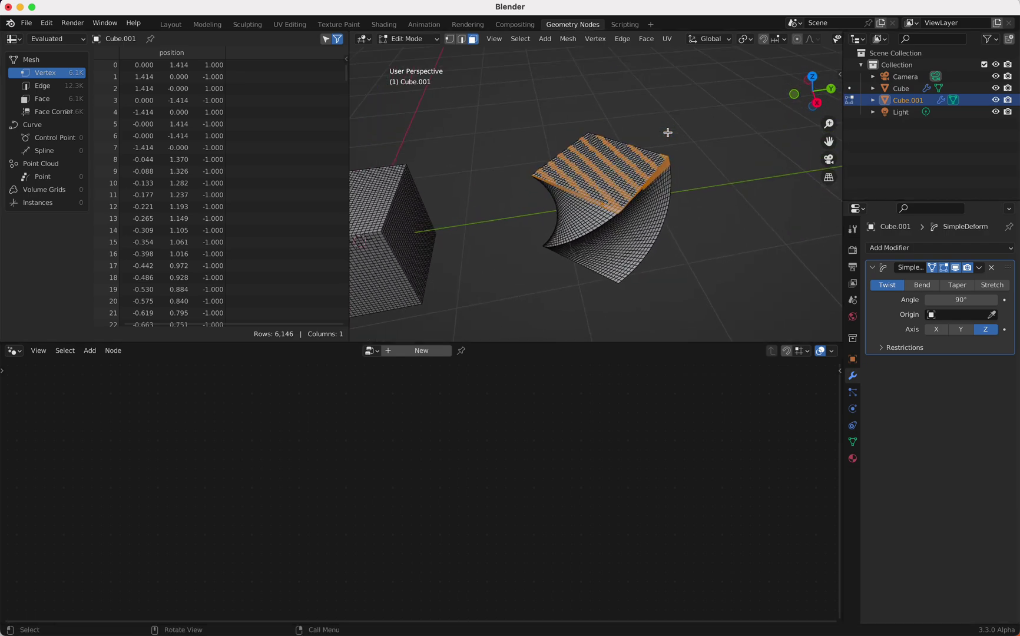
{"action": "scroll", "coordinate": [595, 154], "scroll_direction": "down", "scroll_amount": 4}
{"action": "key", "text": "shift+d"}
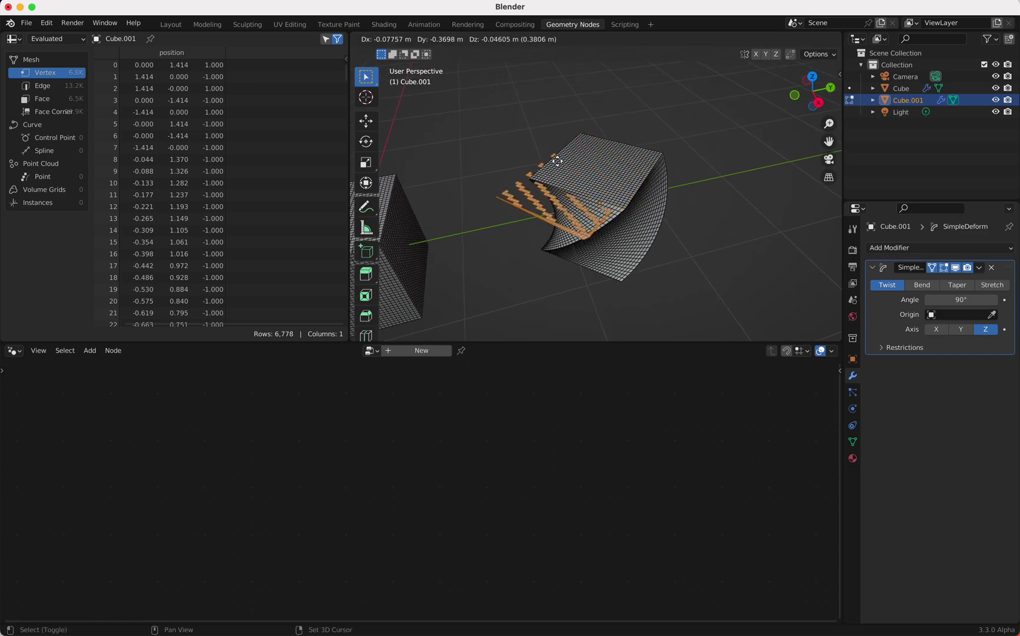
{"action": "left_click", "coordinate": [557, 161]}
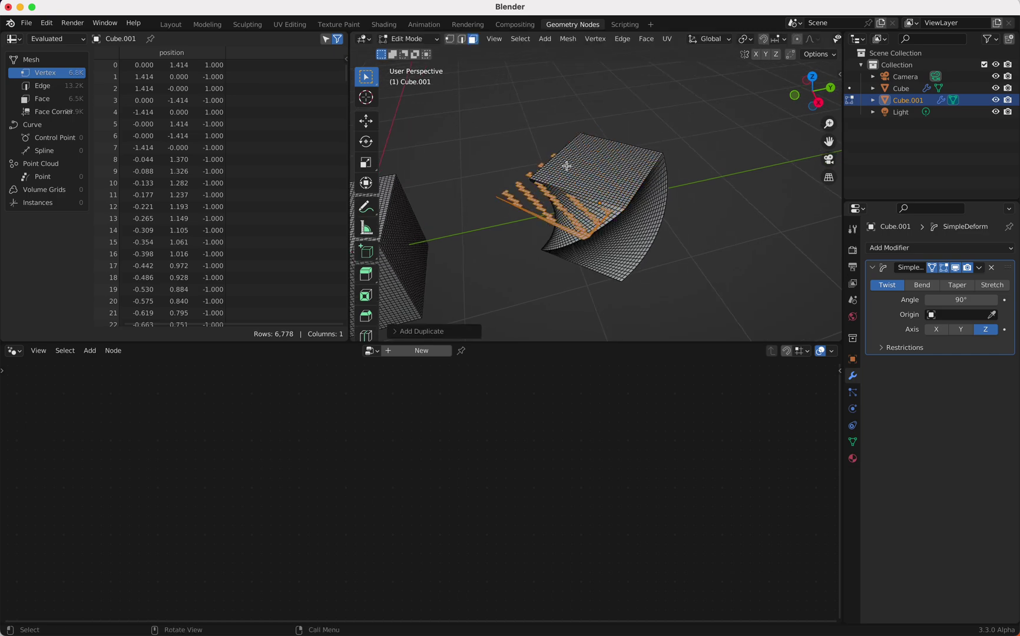
{"action": "key", "text": "super+z"}
{"action": "left_click", "coordinate": [522, 139]}
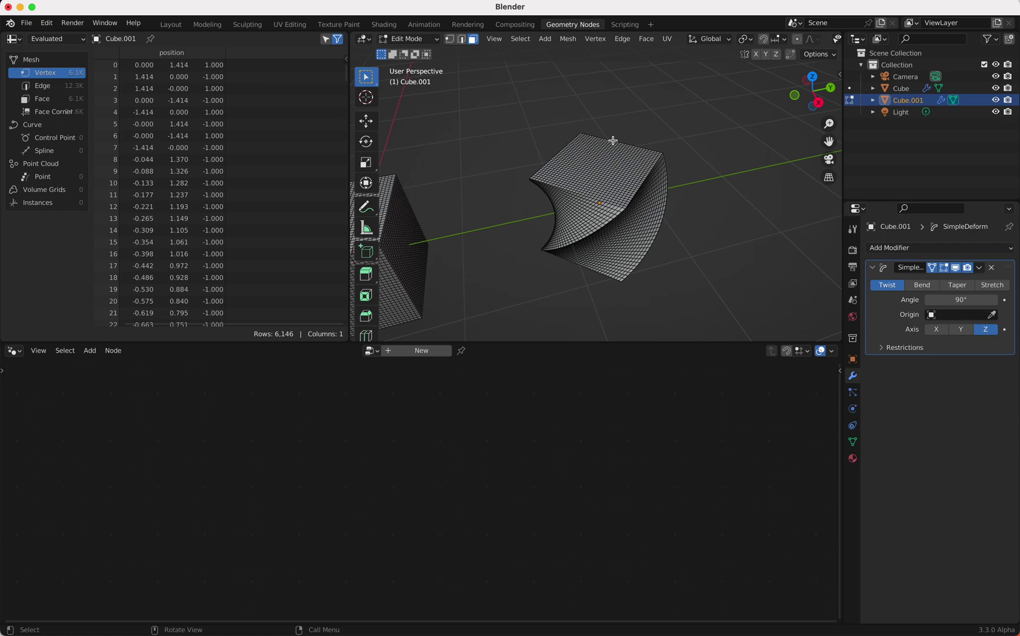
Step: Annotate the top face with outline strokes and draw a downward arrow beside the twisted cube
{"action": "mouse_move", "coordinate": [564, 137]}
{"action": "left_mouse_down"}
{"action": "mouse_move", "coordinate": [631, 149]}
{"action": "mouse_move", "coordinate": [640, 177]}
{"action": "mouse_move", "coordinate": [580, 179]}
{"action": "mouse_move", "coordinate": [539, 168]}
{"action": "left_mouse_up"}
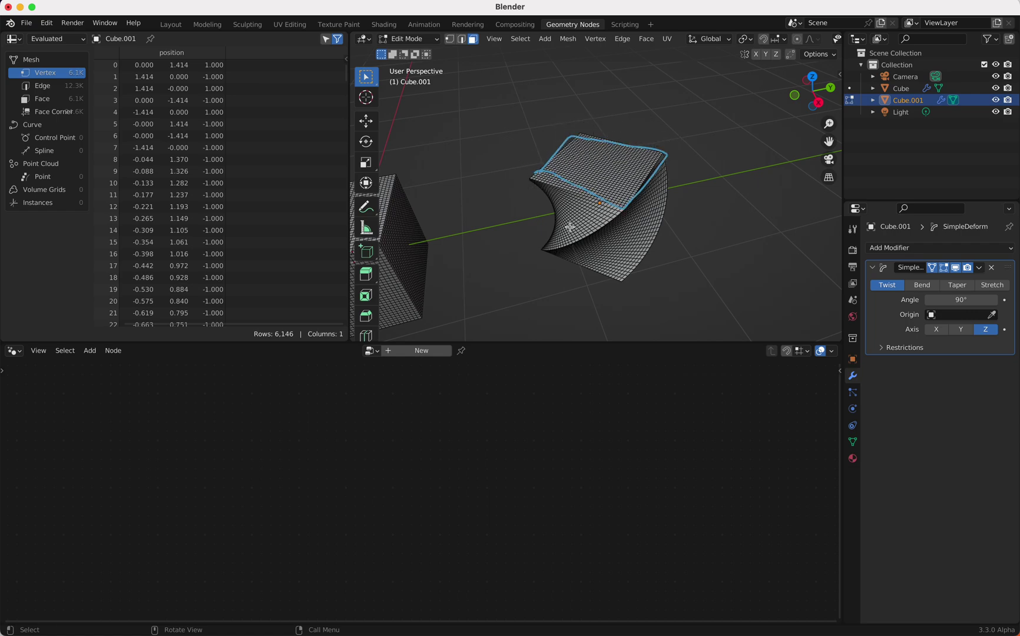
{"action": "mouse_move", "coordinate": [543, 175]}
{"action": "left_mouse_down"}
{"action": "mouse_move", "coordinate": [620, 210]}
{"action": "mouse_move", "coordinate": [668, 155]}
{"action": "mouse_move", "coordinate": [594, 135]}
{"action": "mouse_move", "coordinate": [535, 184]}
{"action": "left_mouse_up"}
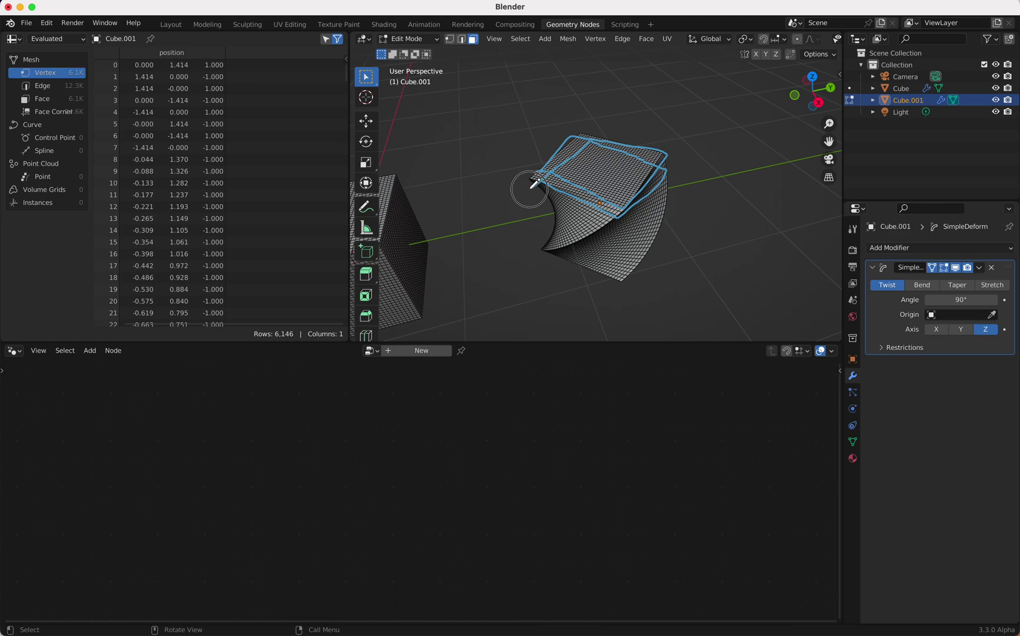
{"action": "middle_click_drag", "start_coordinate": [588, 197], "coordinate": [596, 215]}
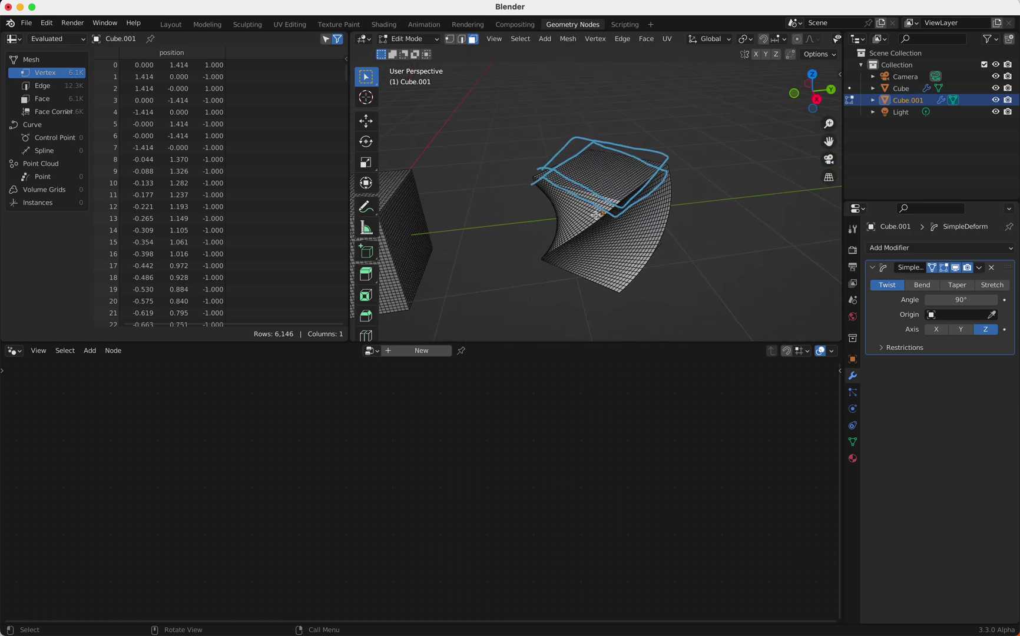
{"action": "mouse_move", "coordinate": [549, 183]}
{"action": "left_mouse_down"}
{"action": "mouse_move", "coordinate": [618, 228]}
{"action": "mouse_move", "coordinate": [669, 188]}
{"action": "mouse_move", "coordinate": [609, 146]}
{"action": "mouse_move", "coordinate": [543, 194]}
{"action": "left_mouse_up"}
{"action": "mouse_move", "coordinate": [686, 178]}
{"action": "left_mouse_down"}
{"action": "mouse_move", "coordinate": [685, 268]}
{"action": "mouse_move", "coordinate": [694, 236]}
{"action": "mouse_move", "coordinate": [674, 241]}
{"action": "left_mouse_up"}
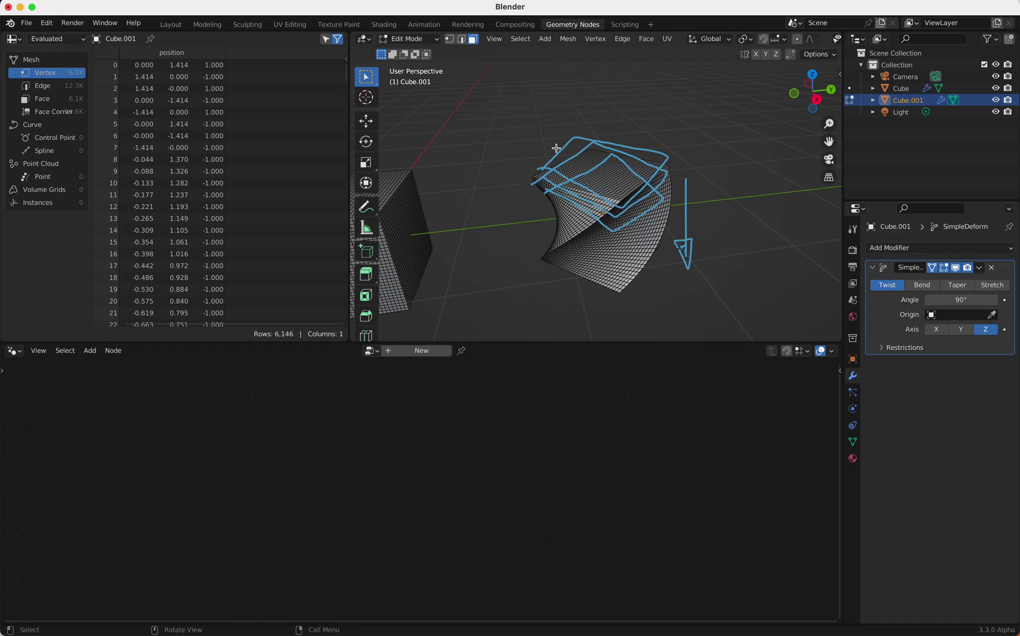
Step: Erase the outline strokes on the cube, keeping only the downward arrow
{"action": "scroll", "coordinate": [598, 220], "scroll_direction": "down", "scroll_amount": 2, "text": "ctrl"}
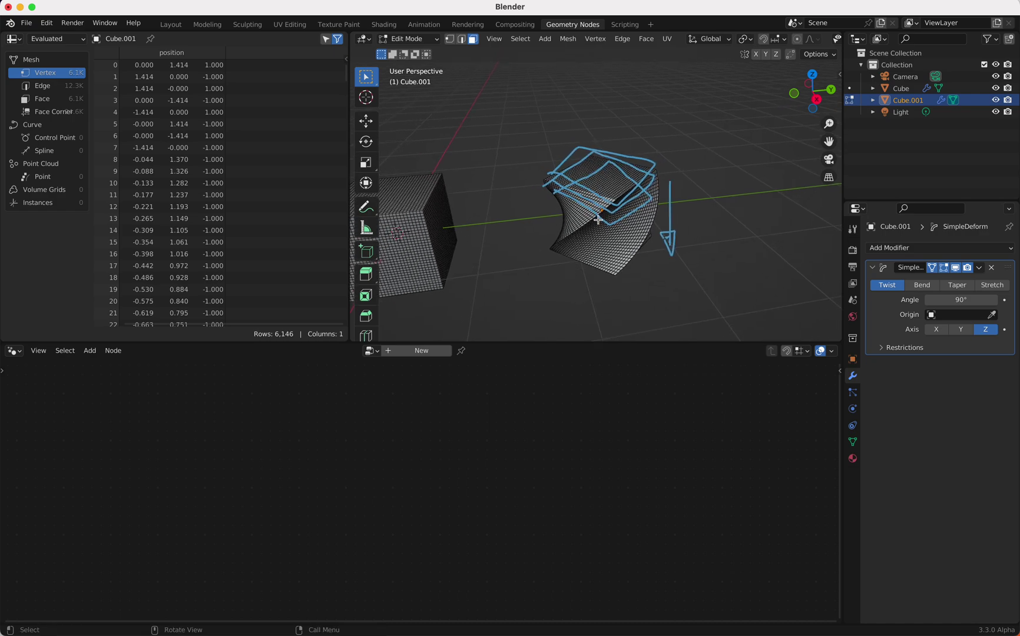
{"action": "mouse_move", "coordinate": [602, 216]}
{"action": "left_mouse_down", "text": "ctrl"}
{"action": "mouse_move", "coordinate": [528, 182]}
{"action": "mouse_move", "coordinate": [567, 171]}
{"action": "mouse_move", "coordinate": [587, 190]}
{"action": "mouse_move", "coordinate": [608, 139]}
{"action": "mouse_move", "coordinate": [599, 201]}
{"action": "mouse_move", "coordinate": [637, 186]}
{"action": "mouse_move", "coordinate": [645, 170]}
{"action": "mouse_move", "coordinate": [577, 251]}
{"action": "mouse_move", "coordinate": [641, 203]}
{"action": "left_mouse_up", "text": "ctrl"}
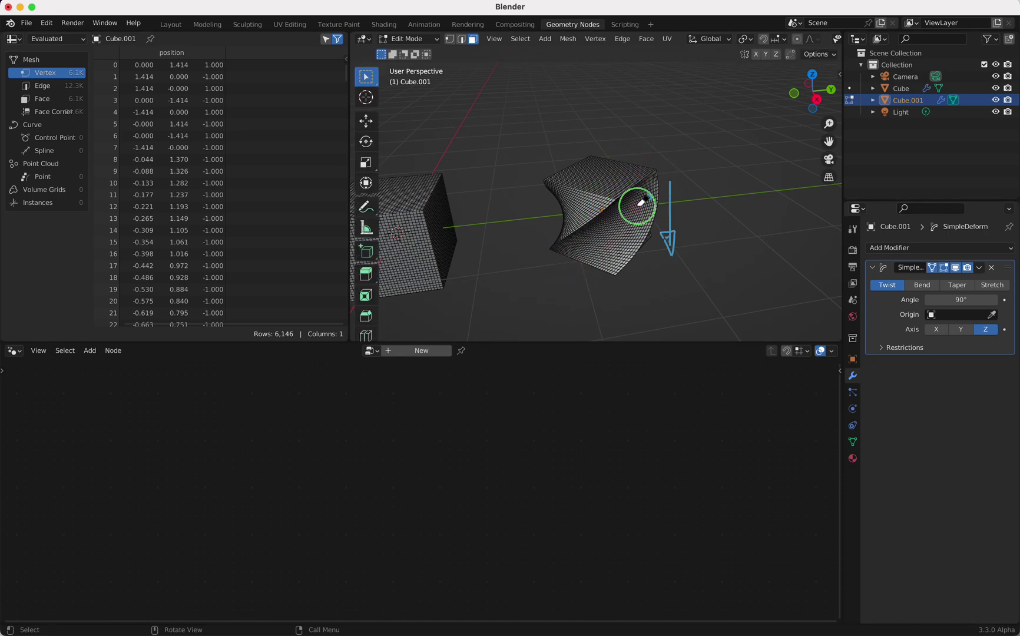
{"action": "scroll", "coordinate": [636, 208], "scroll_direction": "left", "scroll_amount": 5}
{"action": "scroll", "coordinate": [636, 208], "scroll_direction": "right", "scroll_amount": 5}
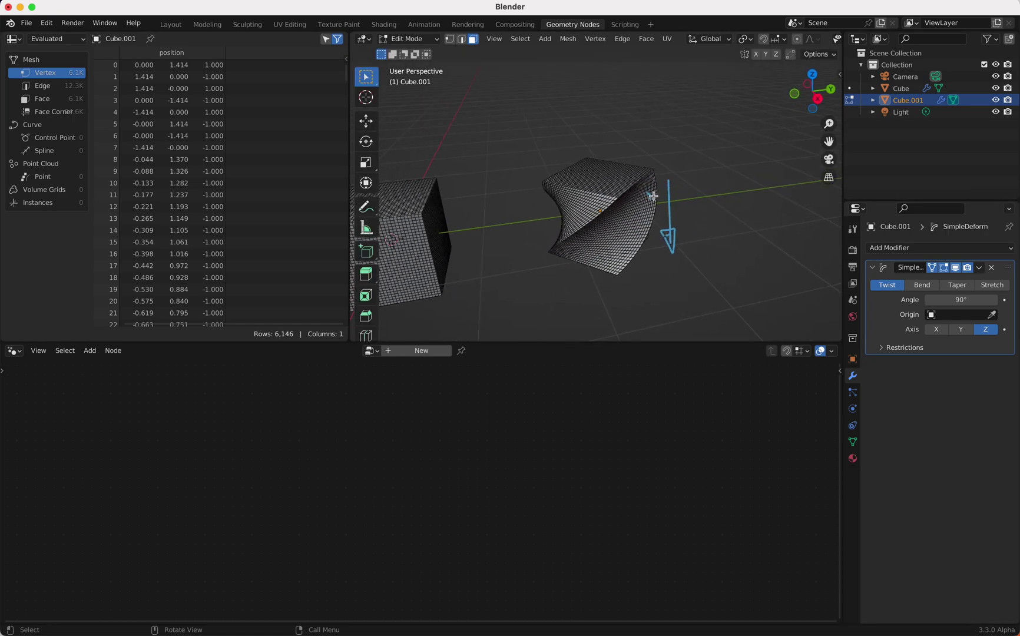
{"action": "left_click_drag", "start_coordinate": [644, 201], "coordinate": [647, 198]}
Step: Add a Geometry Nodes modifier to Cube.001, then return to Object Mode and select the subdivided Cube
{"action": "left_click", "coordinate": [430, 352]}
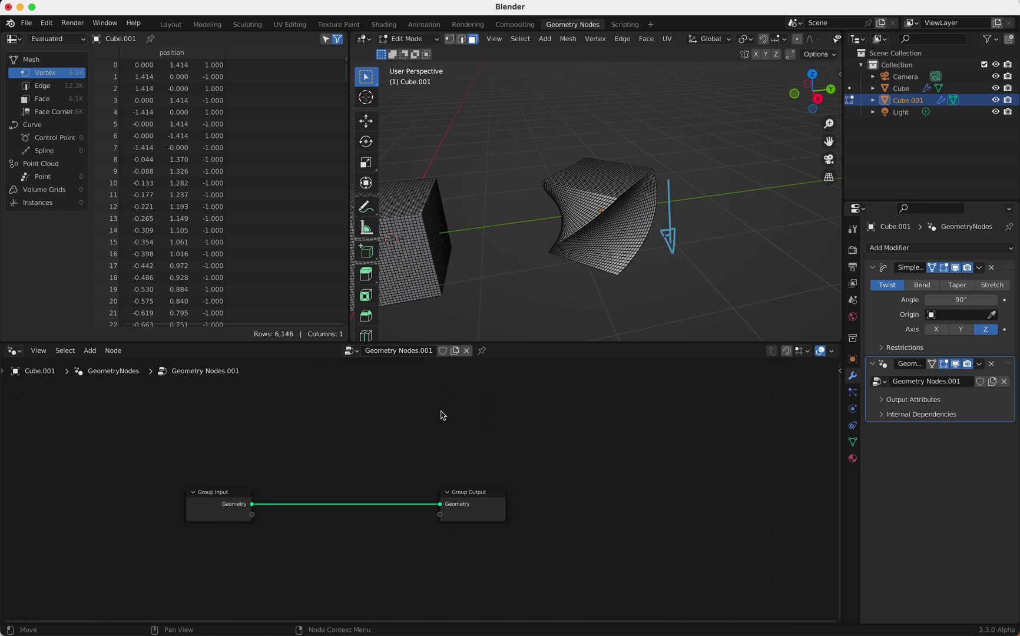
{"action": "key", "text": "Tab"}
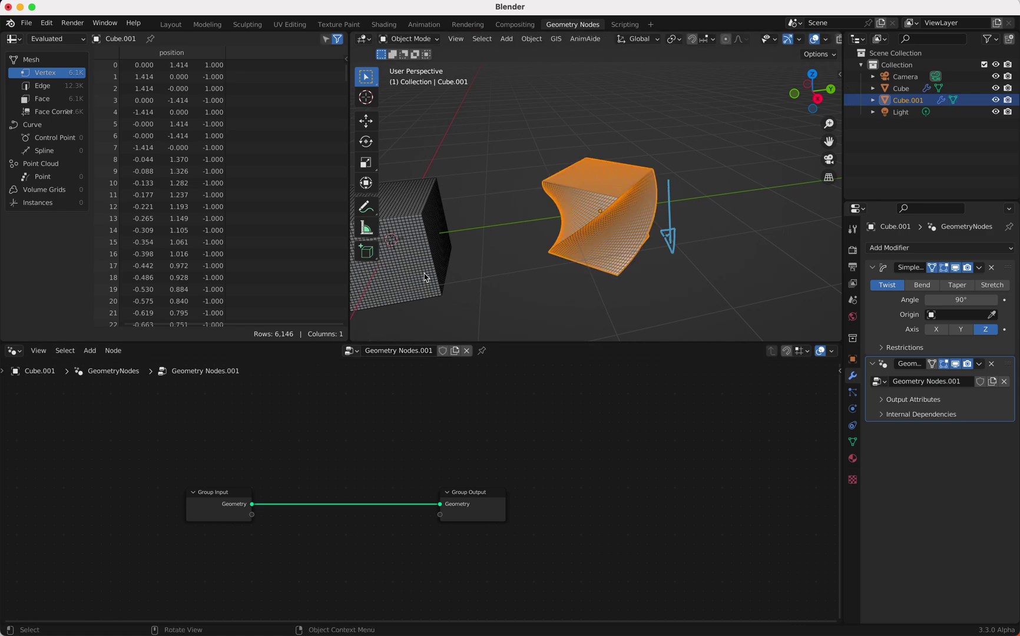
{"action": "left_click", "coordinate": [426, 277]}
Step: Add a Vector Rotate node to the Cube's tree via the node search
{"action": "key", "text": "shift+a"}
{"action": "left_click", "coordinate": [382, 383]}
{"action": "type", "text": "vec"}
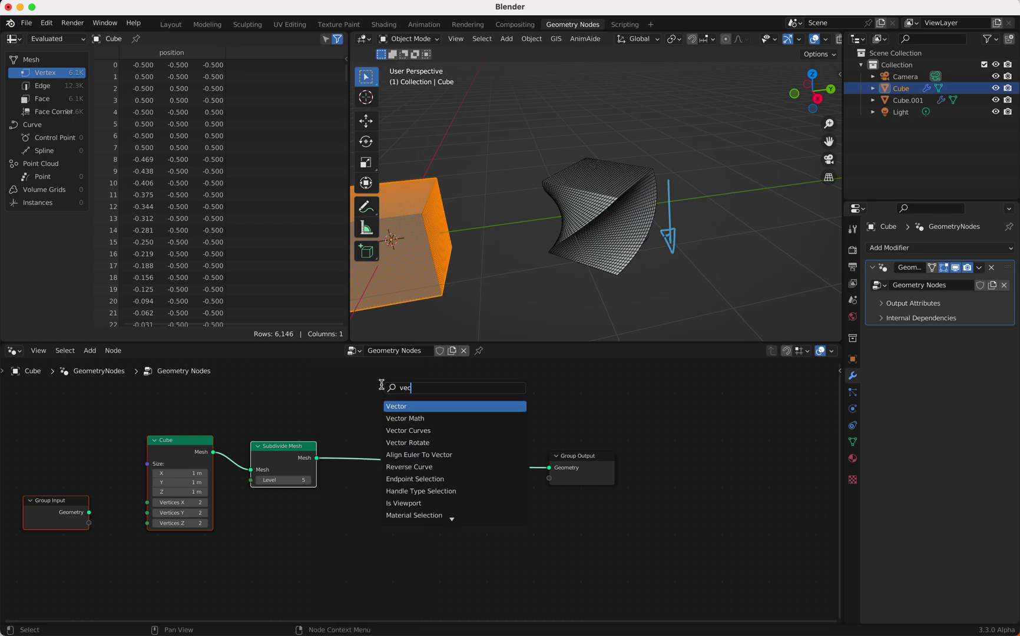
{"action": "type", "text": "tor ro"}
{"action": "key", "text": "Return"}
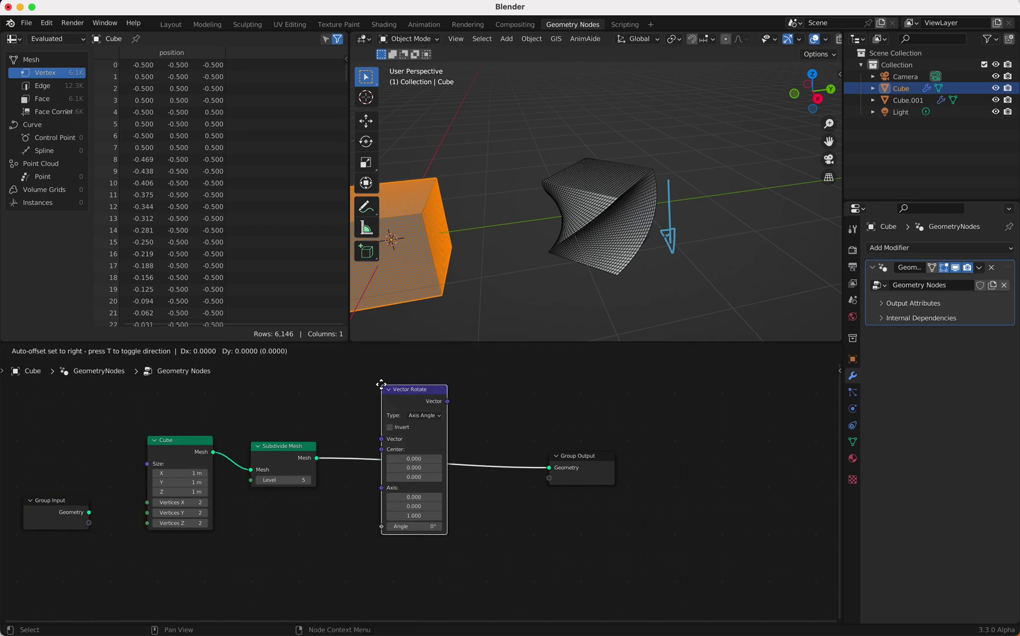
{"action": "left_click", "coordinate": [393, 475]}
{"action": "scroll", "coordinate": [412, 486], "scroll_direction": "down", "scroll_amount": 2}
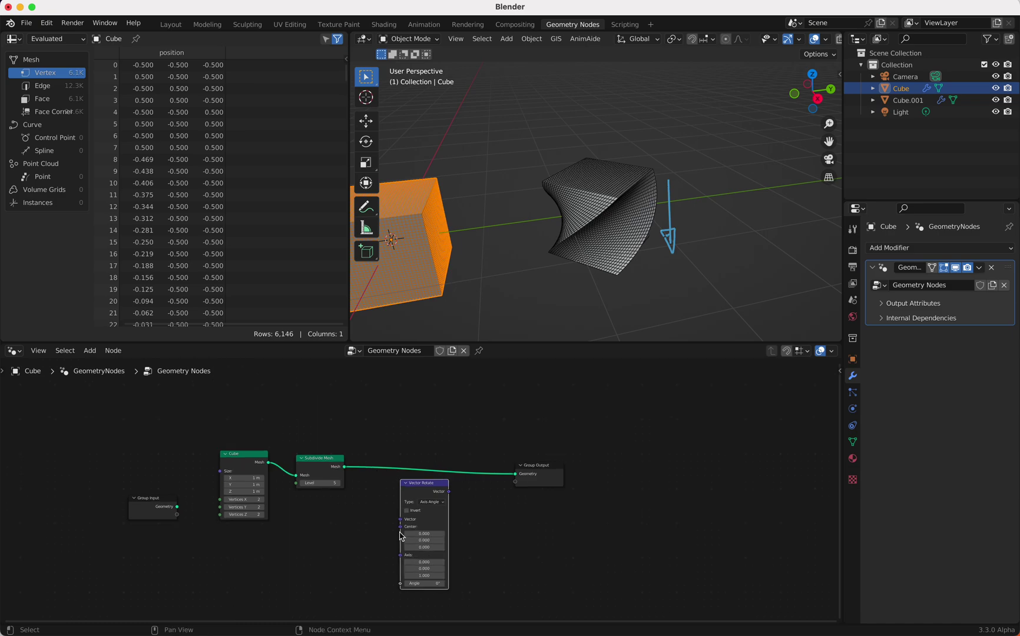
Step: Set Vector Rotate's rotation type to Euler and nudge the node slightly lower
{"action": "left_click_drag", "start_coordinate": [400, 521], "coordinate": [369, 519]}
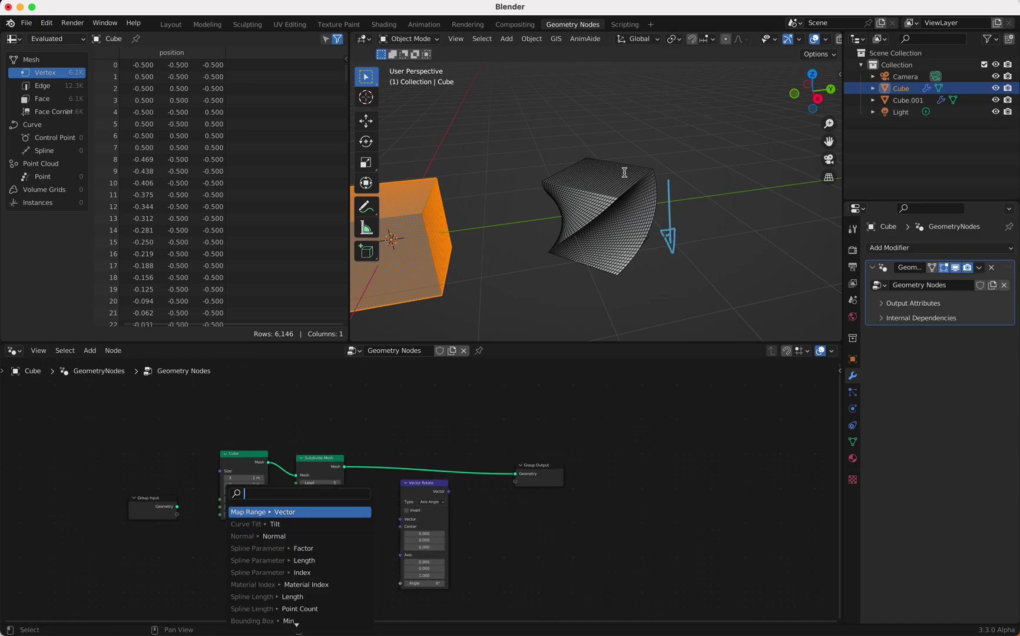
{"action": "left_click", "coordinate": [390, 559]}
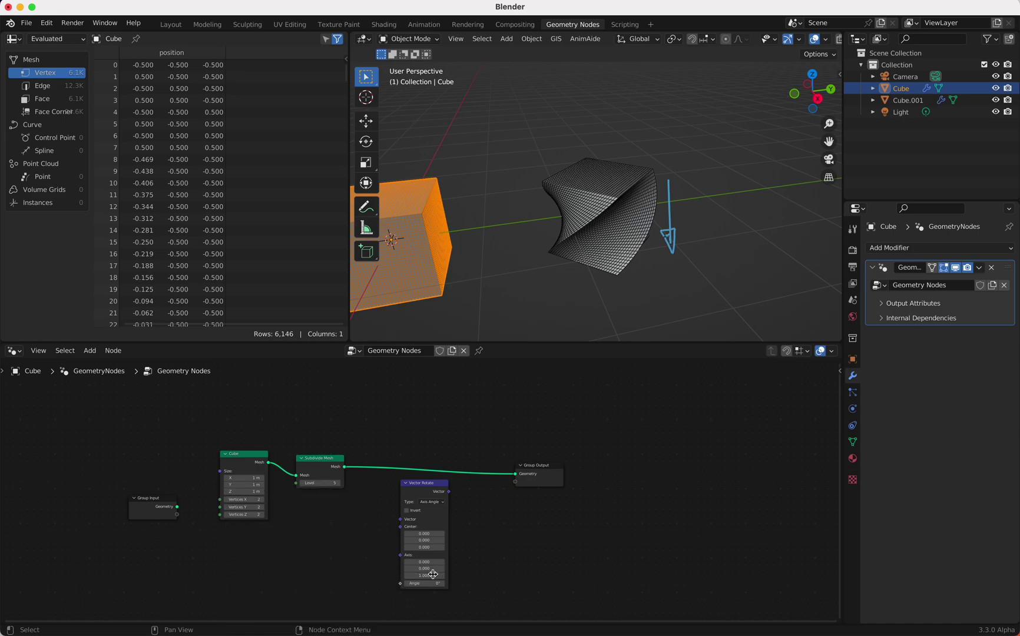
{"action": "left_click", "coordinate": [432, 502]}
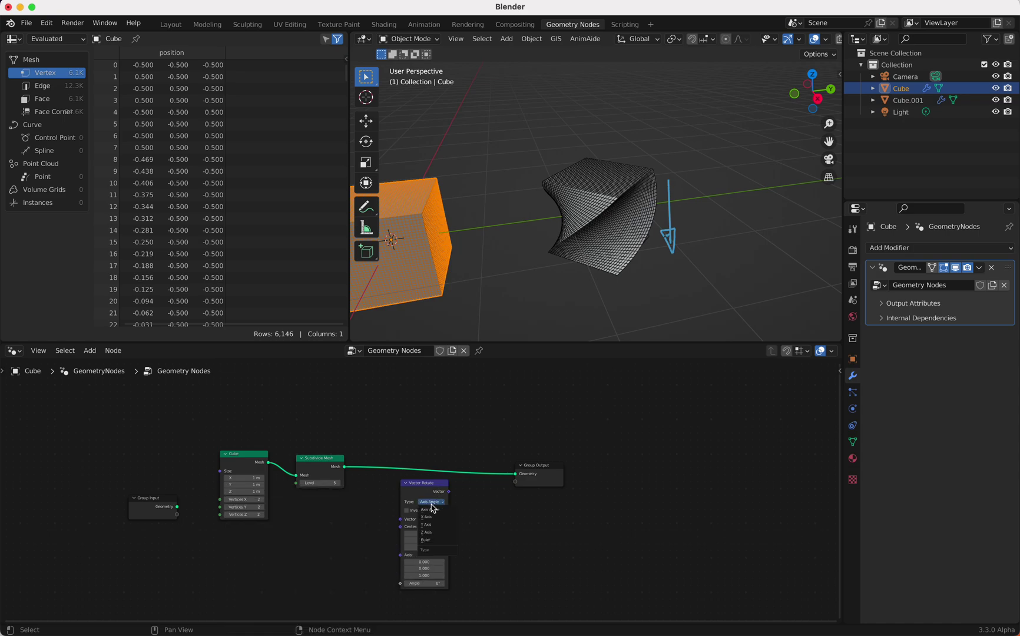
{"action": "left_click", "coordinate": [438, 540]}
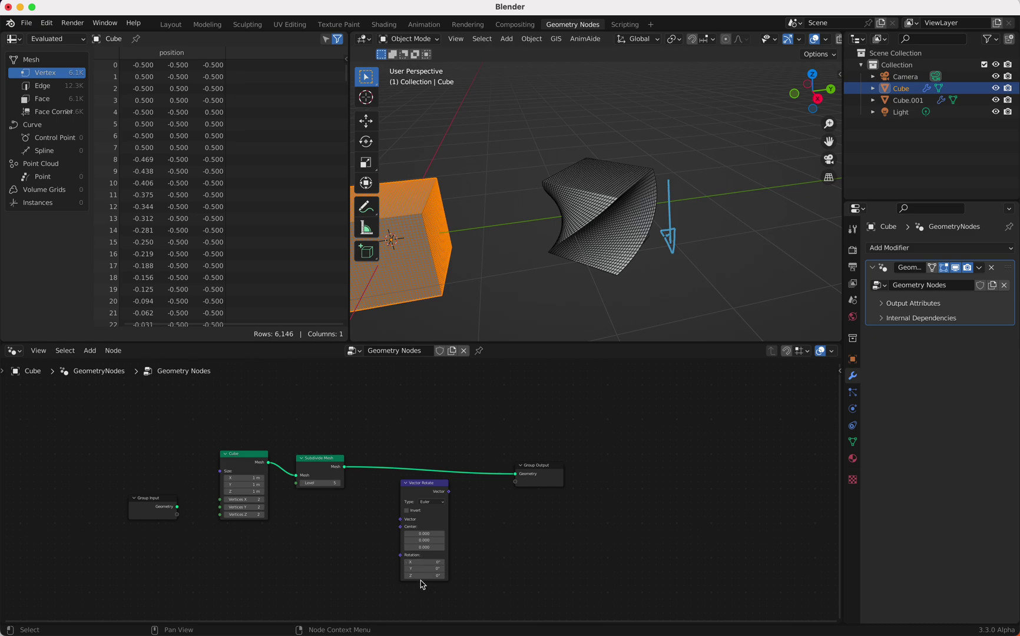
{"action": "left_click_drag", "start_coordinate": [418, 494], "coordinate": [424, 498]}
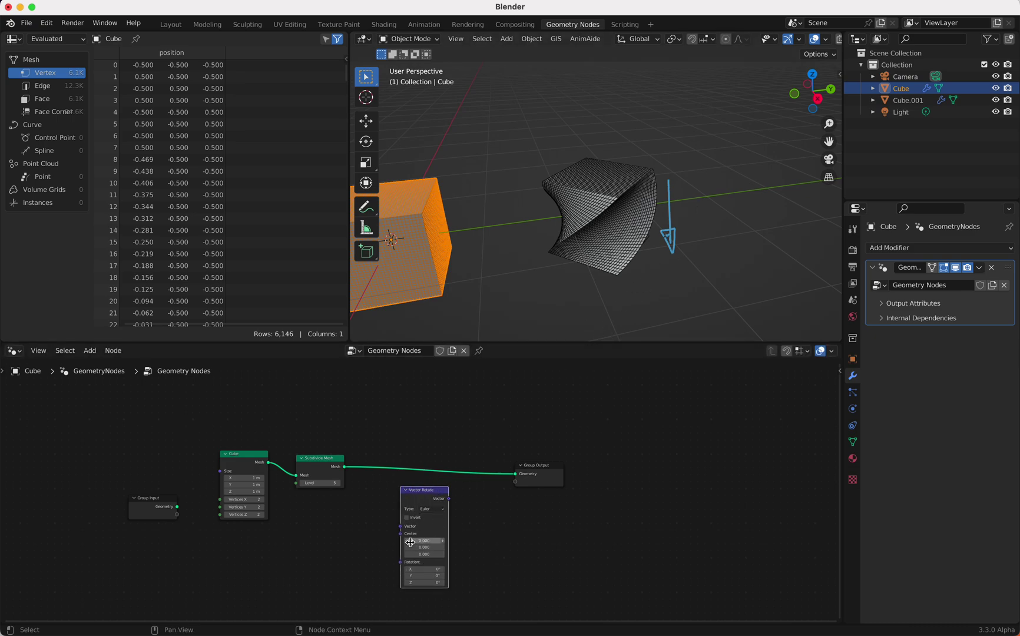
Step: Add a Position node and link it to Vector Rotate's Vector input
{"action": "key", "text": "shift+a"}
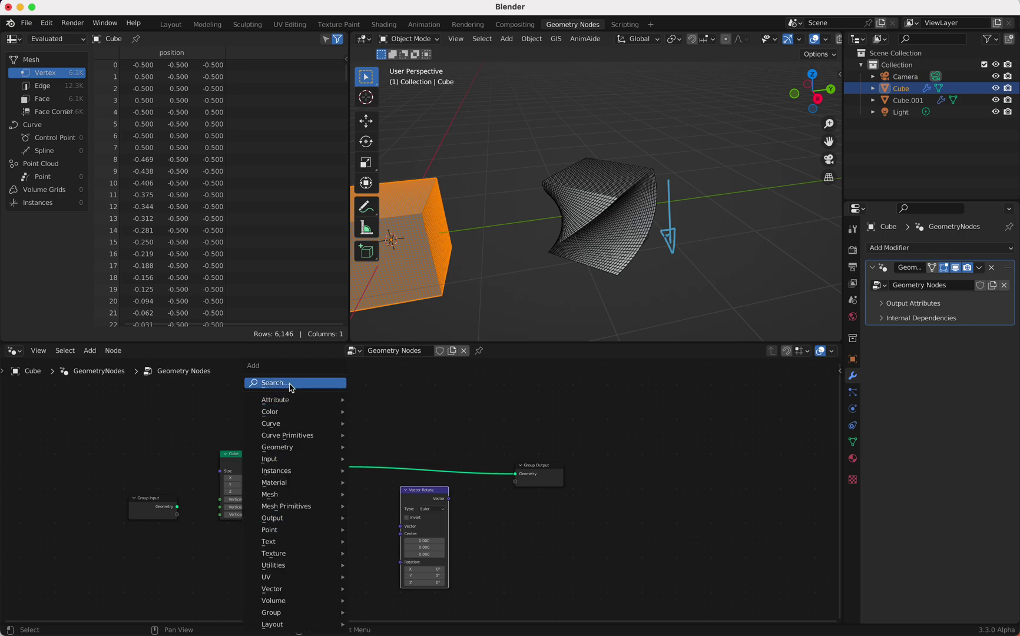
{"action": "type", "text": "pos"}
{"action": "key", "text": "Return"}
{"action": "left_click", "coordinate": [244, 542]}
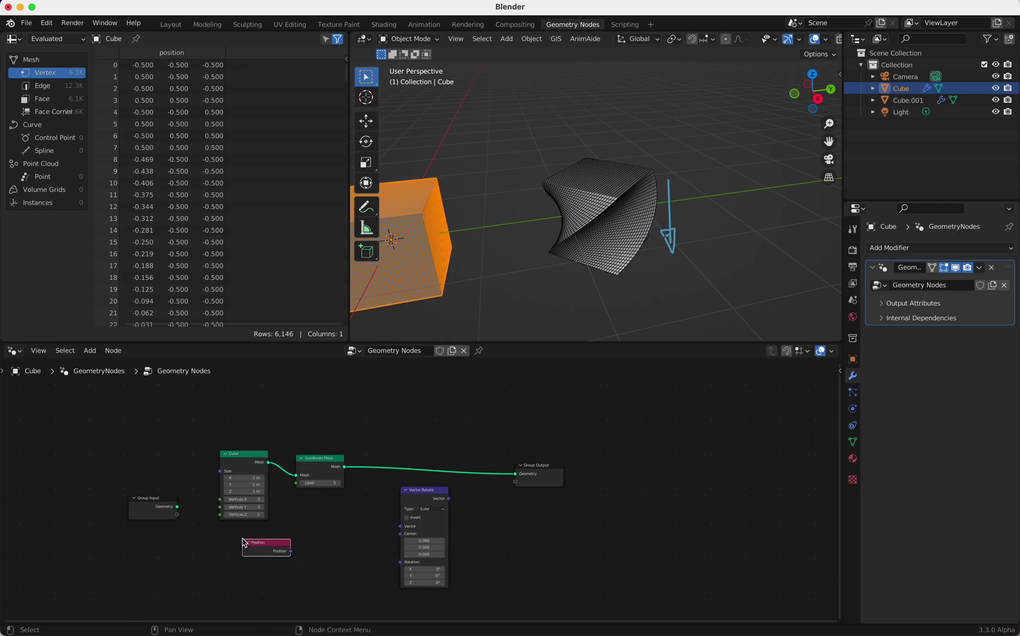
{"action": "left_click_drag", "start_coordinate": [308, 543], "coordinate": [401, 531]}
Step: Move Group Output up and right, then add a Set Position node from the search
{"action": "left_click_drag", "start_coordinate": [537, 468], "coordinate": [610, 433]}
{"action": "key", "text": "shift+a"}
{"action": "type", "text": "set"}
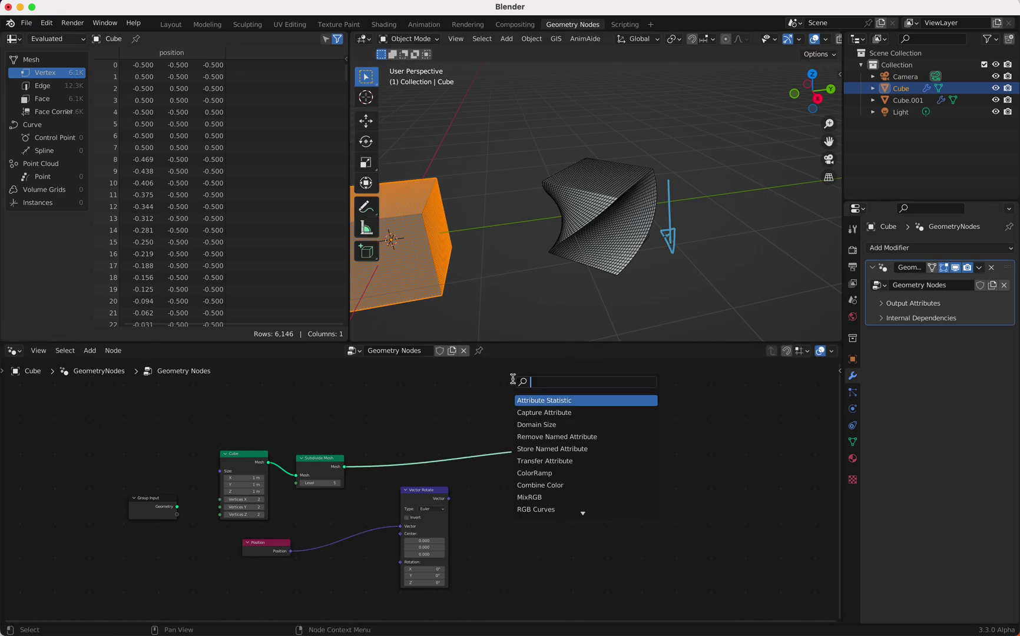
{"action": "left_click", "coordinate": [535, 412]}
Step: Insert Set Position before Group Output, feed it Vector Rotate's result, and set Rotation X 0, Z 12.6°
{"action": "left_click", "coordinate": [533, 447]}
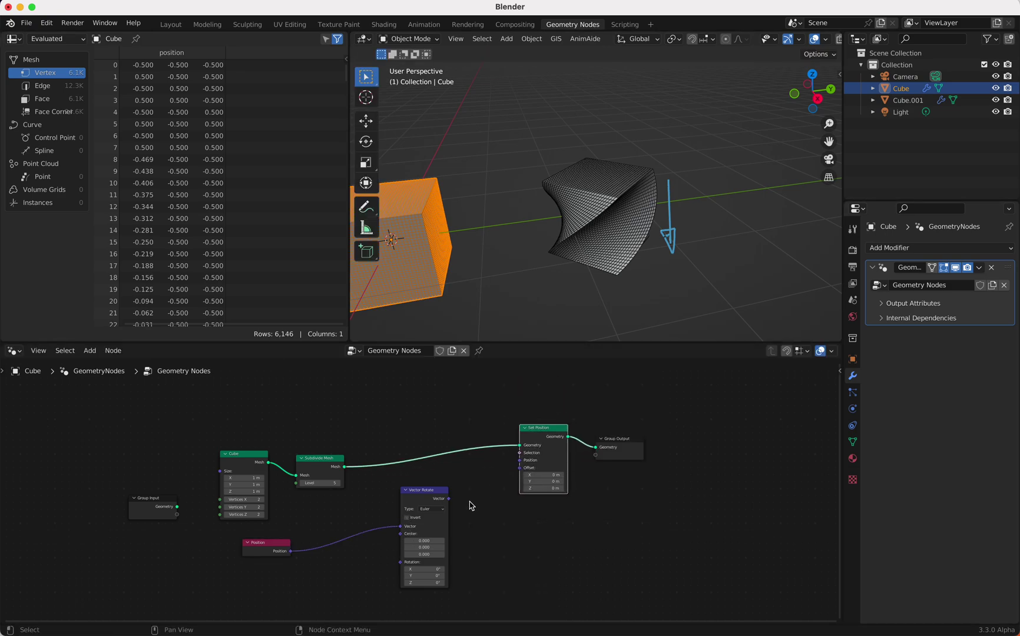
{"action": "left_click_drag", "start_coordinate": [448, 499], "coordinate": [522, 465]}
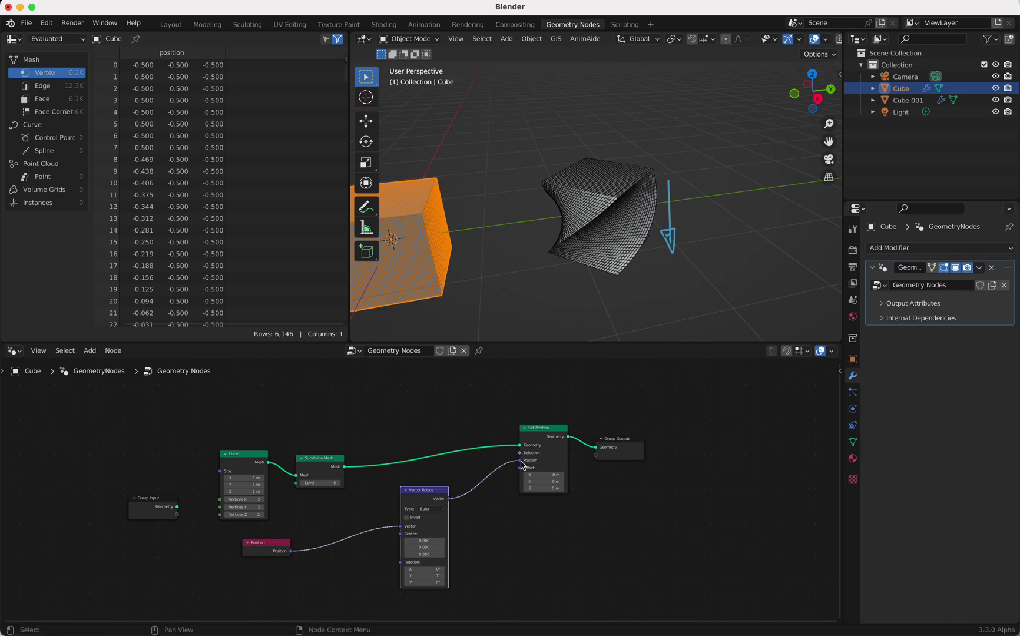
{"action": "scroll", "coordinate": [508, 260], "scroll_direction": "left", "scroll_amount": 5, "text": "shift"}
{"action": "mouse_move", "coordinate": [419, 569]}
{"action": "left_mouse_down"}
{"action": "mouse_move", "coordinate": [436, 569]}
{"action": "mouse_move", "coordinate": [247, 635]}
{"action": "mouse_move", "coordinate": [418, 571]}
{"action": "left_mouse_up"}
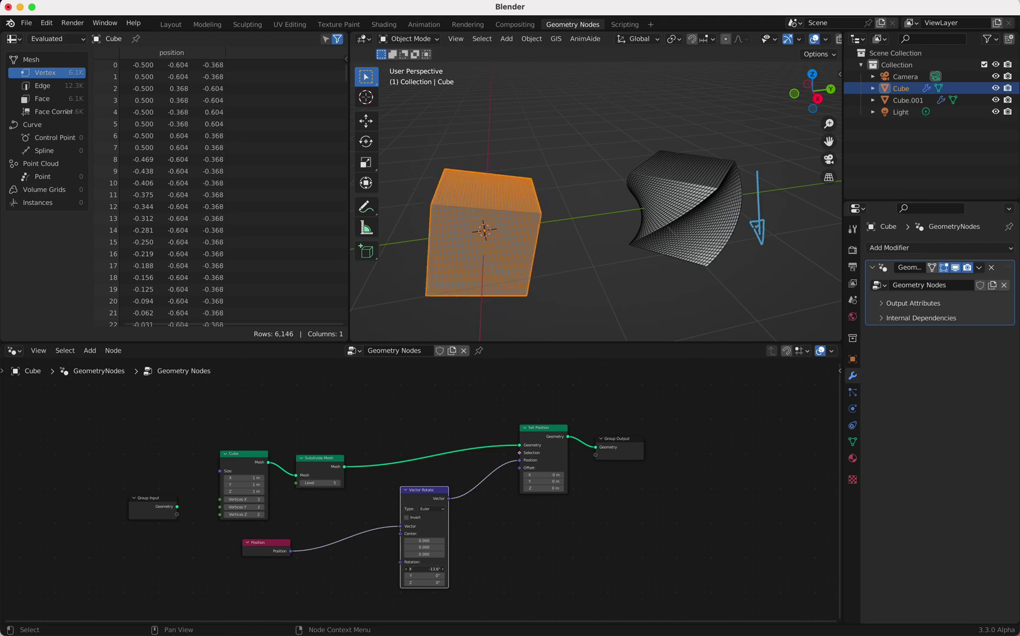
{"action": "type", "text": "0"}
{"action": "key", "text": "Return"}
{"action": "mouse_move", "coordinate": [424, 582]}
{"action": "left_mouse_down"}
{"action": "mouse_move", "coordinate": [495, 583]}
{"action": "mouse_move", "coordinate": [428, 582]}
{"action": "mouse_move", "coordinate": [441, 583]}
{"action": "left_mouse_up"}
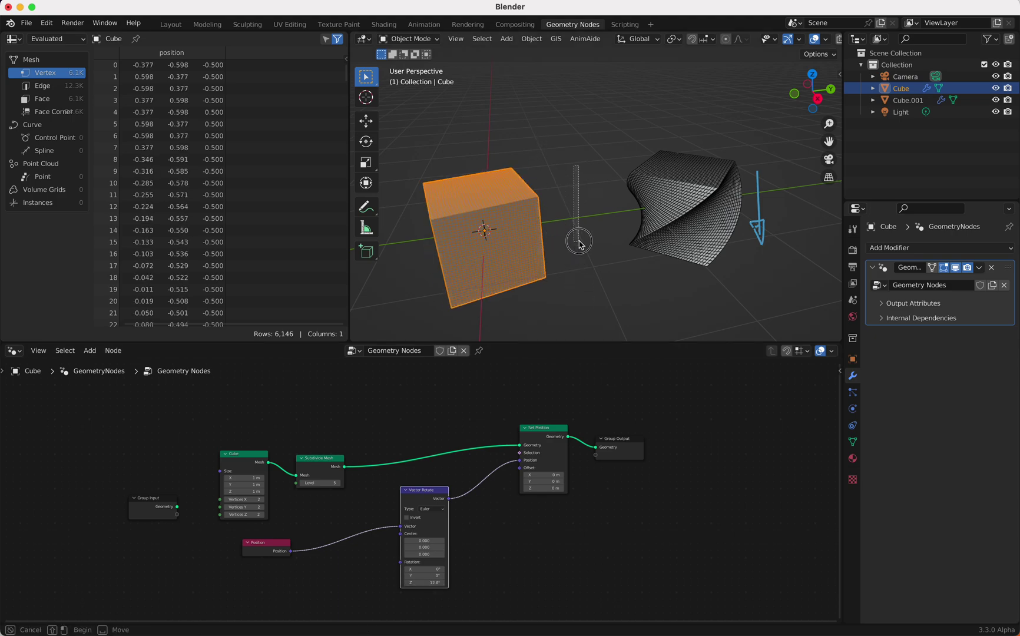
Step: Sketch an annotation arrow with a crossbar in the viewport, then pan the node graph
{"action": "left_click_drag", "start_coordinate": [580, 142], "coordinate": [590, 285]}
{"action": "mouse_move", "coordinate": [577, 149]}
{"action": "left_mouse_down"}
{"action": "mouse_move", "coordinate": [585, 131]}
{"action": "mouse_move", "coordinate": [593, 146]}
{"action": "mouse_move", "coordinate": [583, 219]}
{"action": "mouse_move", "coordinate": [597, 281]}
{"action": "left_mouse_up"}
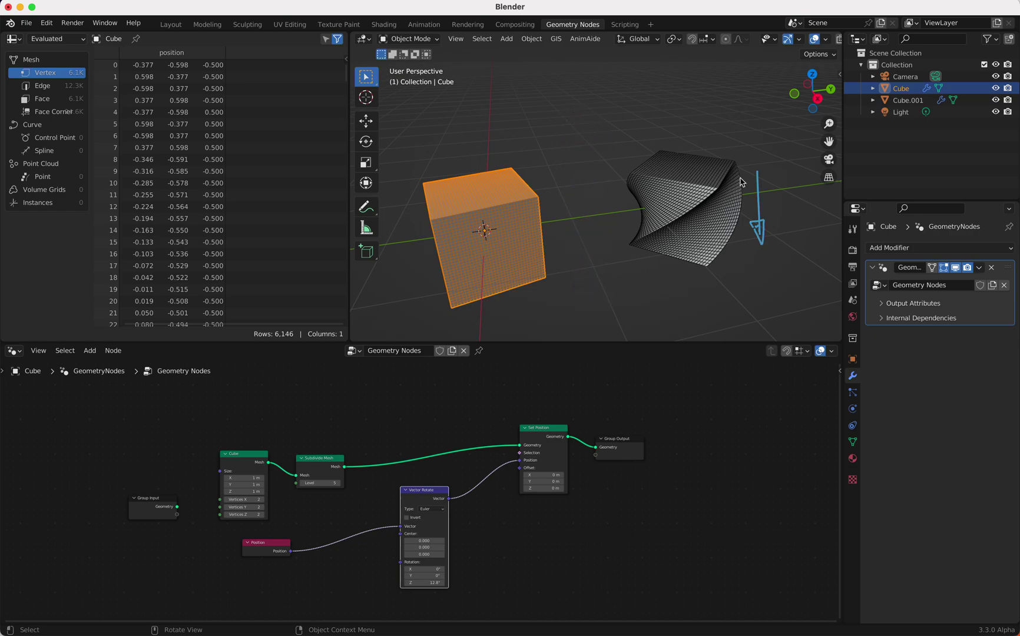
{"action": "mouse_move", "coordinate": [747, 173]}
{"action": "left_mouse_down"}
{"action": "mouse_move", "coordinate": [758, 174]}
{"action": "mouse_move", "coordinate": [754, 230]}
{"action": "mouse_move", "coordinate": [777, 269]}
{"action": "left_mouse_up"}
{"action": "middle_click_drag", "start_coordinate": [405, 503], "coordinate": [453, 451]}
Step: Add a Separate XYZ node on the Position link and move both nodes down-left
{"action": "key", "text": "shift+a"}
{"action": "left_click", "coordinate": [350, 386]}
{"action": "type", "text": "sep"}
{"action": "key", "text": "Return"}
{"action": "left_click", "coordinate": [358, 472]}
{"action": "left_click_drag", "start_coordinate": [325, 465], "coordinate": [380, 504]}
{"action": "key", "text": "g"}
{"action": "left_click", "coordinate": [257, 538]}
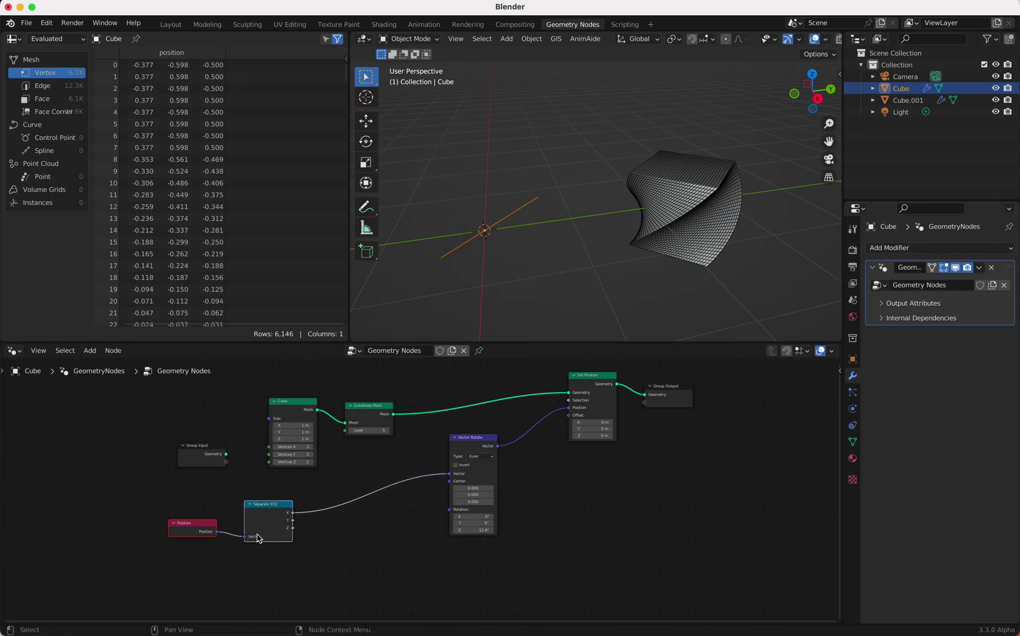
Step: Reconnect Position directly to Vector Rotate's Vector, tidy the nodes, and raise Rotation Z to 16°
{"action": "scroll", "coordinate": [258, 537], "scroll_direction": "down", "scroll_amount": 3}
{"action": "scroll", "coordinate": [258, 538], "scroll_direction": "left", "scroll_amount": 3}
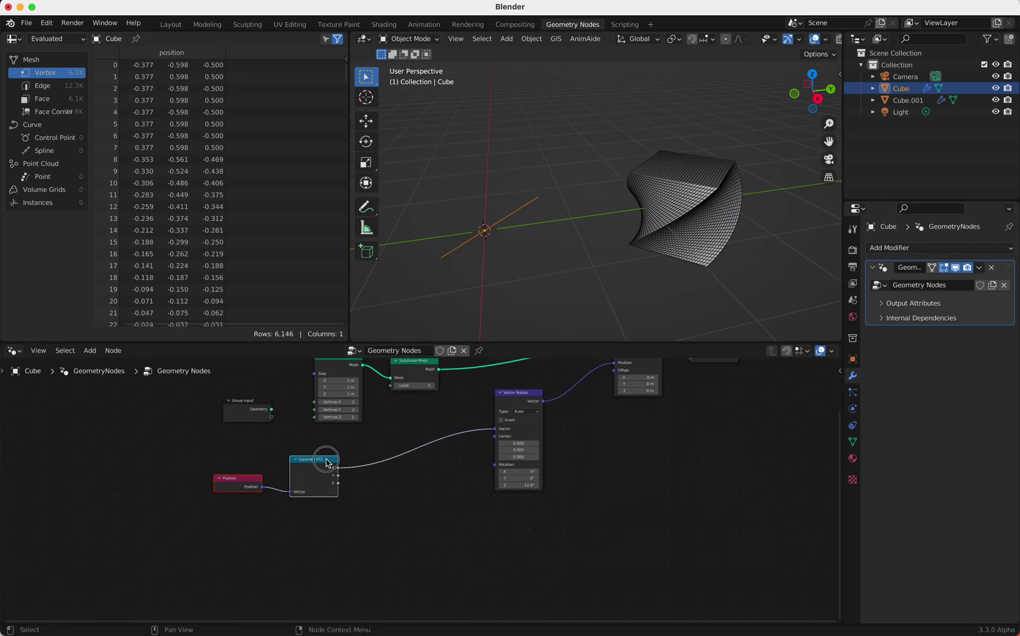
{"action": "left_click_drag", "start_coordinate": [328, 464], "coordinate": [328, 517]}
{"action": "left_click_drag", "start_coordinate": [266, 541], "coordinate": [494, 429]}
{"action": "left_click_drag", "start_coordinate": [246, 536], "coordinate": [232, 466]}
{"action": "left_click_drag", "start_coordinate": [313, 524], "coordinate": [291, 498]}
{"action": "left_click_drag", "start_coordinate": [518, 486], "coordinate": [527, 485]}
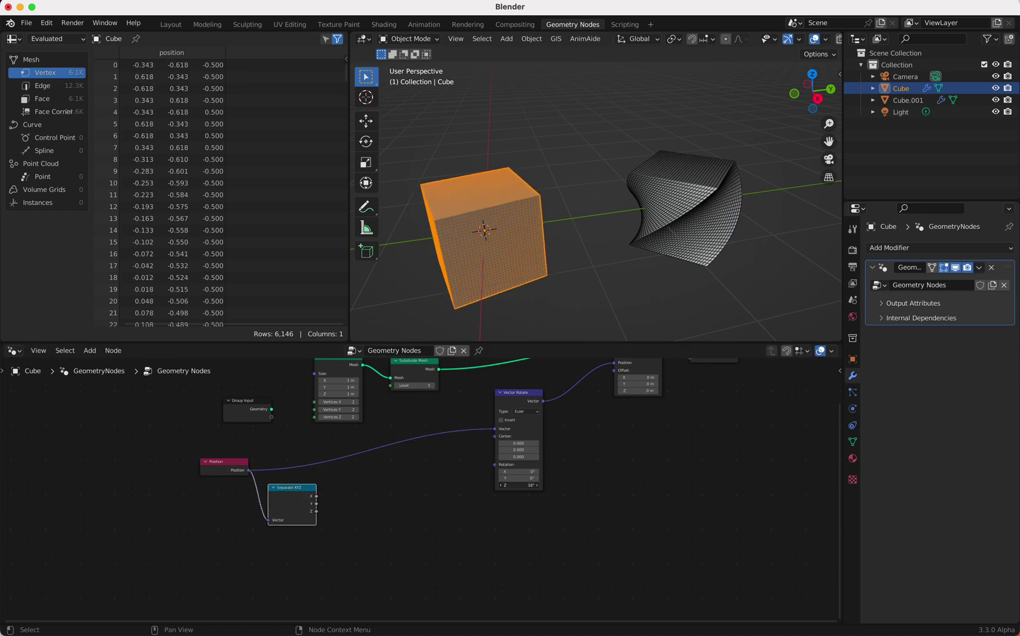
Step: Add Combine XYZ fed by Separate XYZ's Z and connect it to Vector Rotate's Rotation
{"action": "key", "text": "shift+a"}
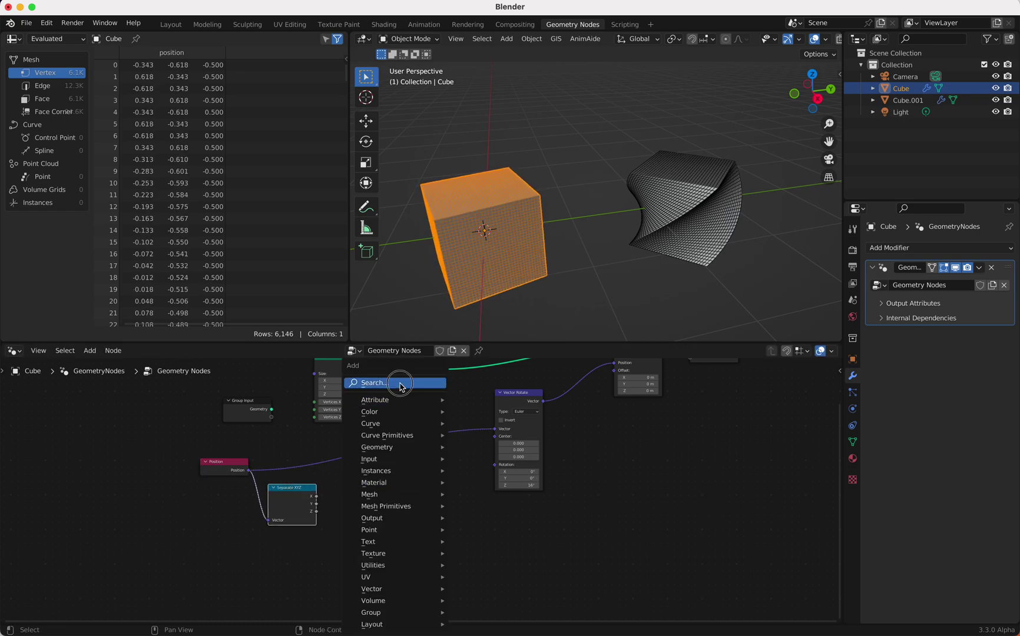
{"action": "left_click", "coordinate": [399, 384]}
{"action": "type", "text": "com"}
{"action": "key", "text": "Down"}
{"action": "key", "text": "Return"}
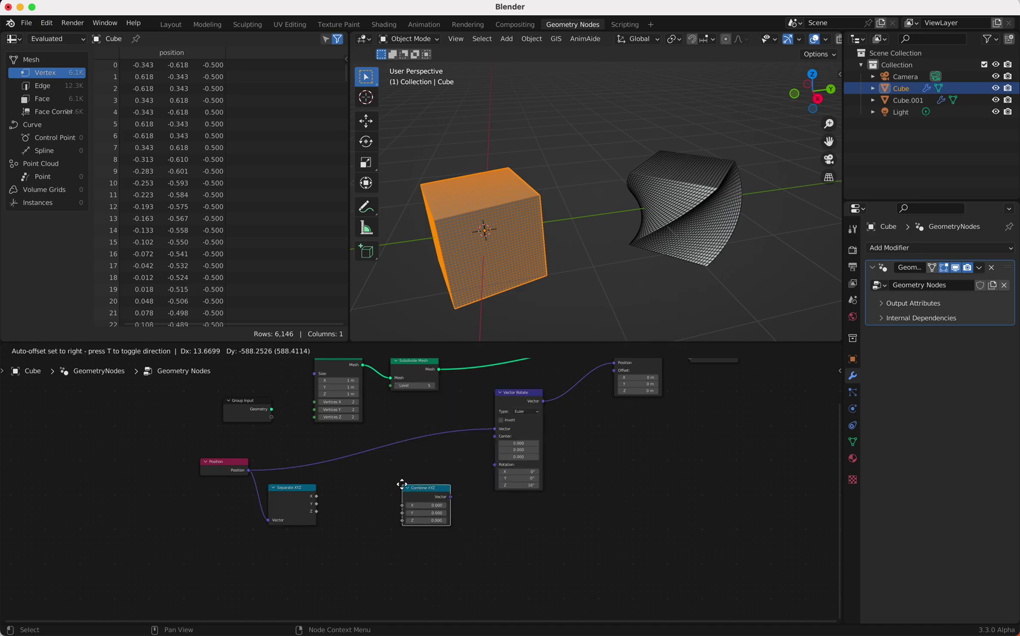
{"action": "left_click", "coordinate": [405, 469]}
{"action": "left_click_drag", "start_coordinate": [318, 512], "coordinate": [403, 500]}
{"action": "left_click_drag", "start_coordinate": [451, 476], "coordinate": [495, 464]}
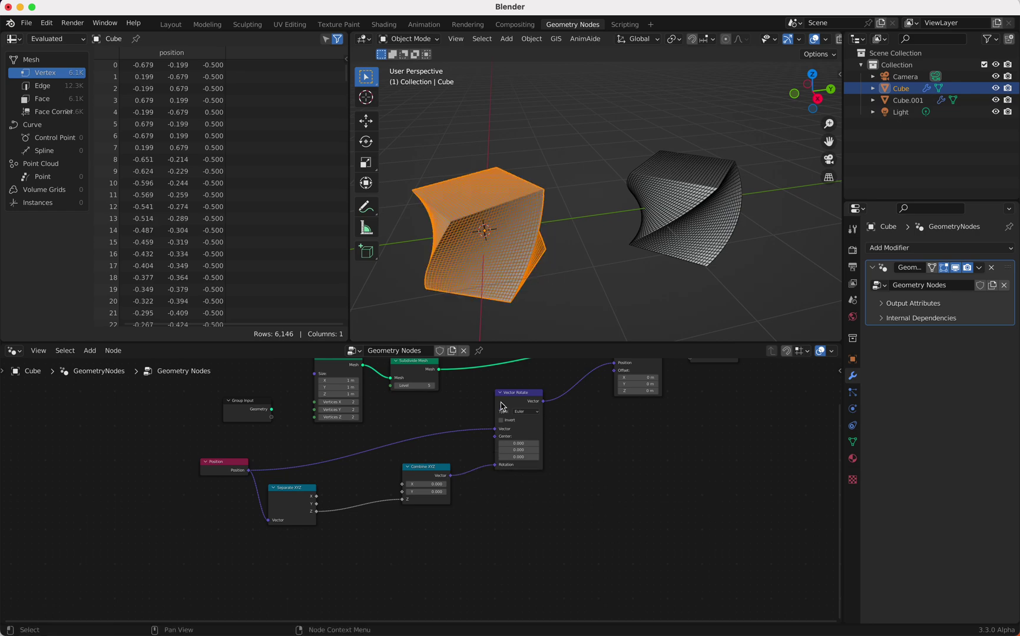
{"action": "scroll", "coordinate": [555, 276], "scroll_direction": "left", "scroll_amount": 10}
{"action": "scroll", "coordinate": [555, 276], "scroll_direction": "right", "scroll_amount": 8}
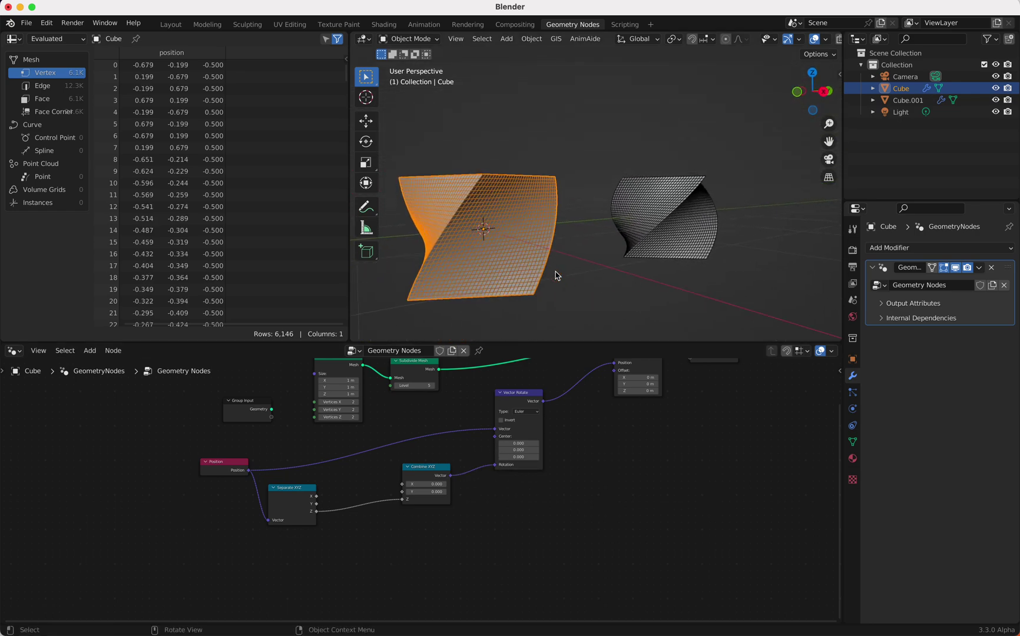
{"action": "scroll", "coordinate": [555, 276], "scroll_direction": "left", "scroll_amount": 5}
{"action": "scroll", "coordinate": [557, 276], "scroll_direction": "right", "scroll_amount": 5}
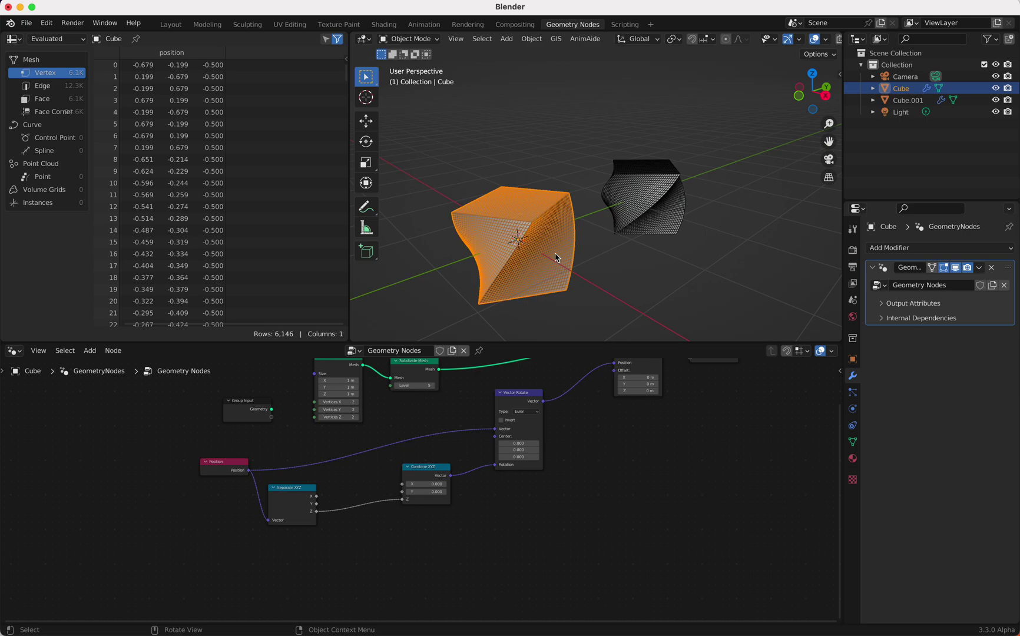
{"action": "scroll", "coordinate": [557, 257], "scroll_direction": "right", "scroll_amount": 5}
Step: Insert a Math node set to Multiply on the Z link and tune its factor
{"action": "key", "text": "shift+a"}
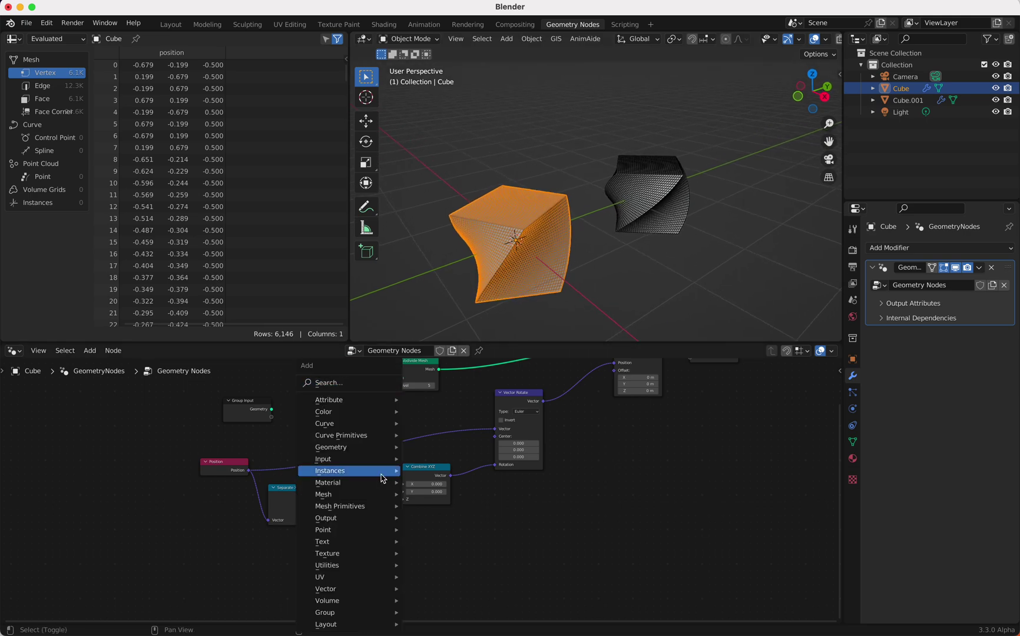
{"action": "left_click", "coordinate": [342, 385]}
{"action": "type", "text": "m"}
{"action": "key", "text": "Return"}
{"action": "left_click", "coordinate": [348, 475]}
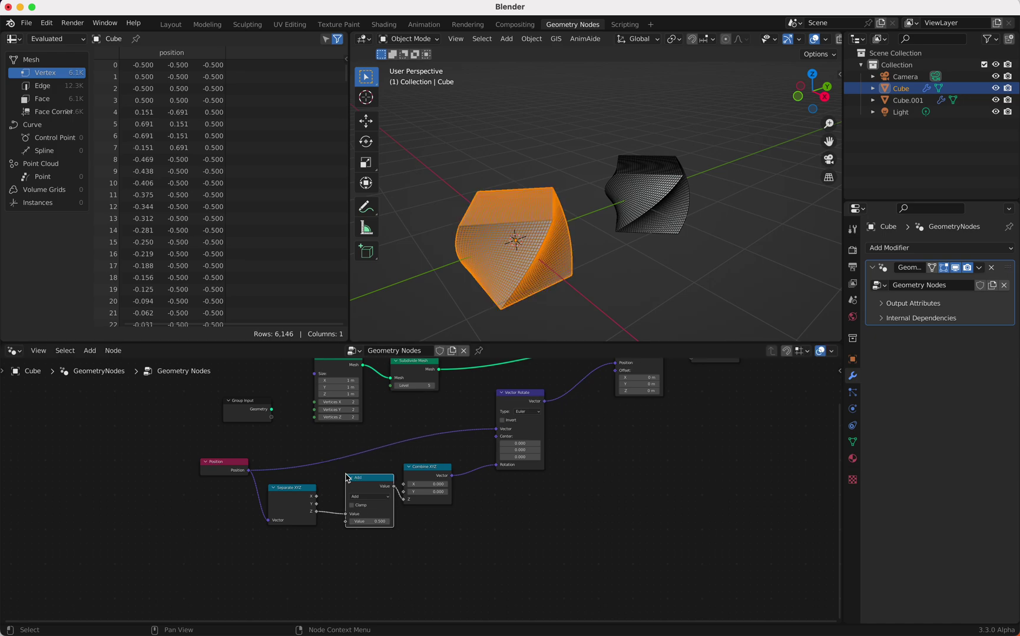
{"action": "left_click", "coordinate": [370, 497]}
{"action": "left_click", "coordinate": [371, 531]}
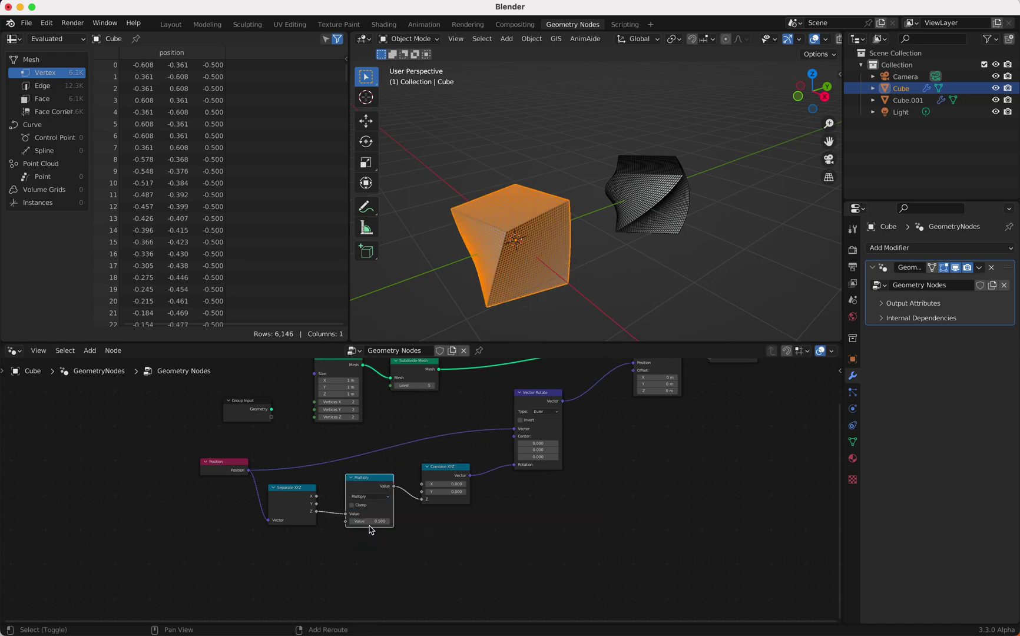
{"action": "left_click_drag", "start_coordinate": [370, 522], "coordinate": [413, 521]}
{"action": "left_click_drag", "start_coordinate": [530, 522], "coordinate": [365, 521]}
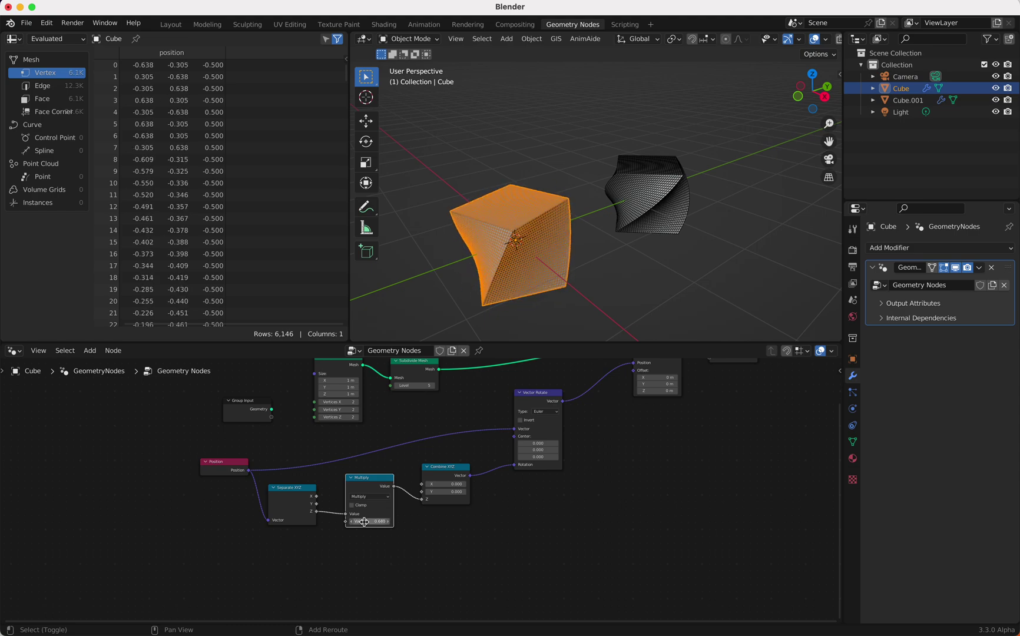
Step: Expose the Multiply factor as a Group Input Value set to 0.680
{"action": "left_click_drag", "start_coordinate": [261, 418], "coordinate": [222, 551]}
{"action": "left_click_drag", "start_coordinate": [347, 496], "coordinate": [227, 547]}
{"action": "left_click", "coordinate": [227, 547]}
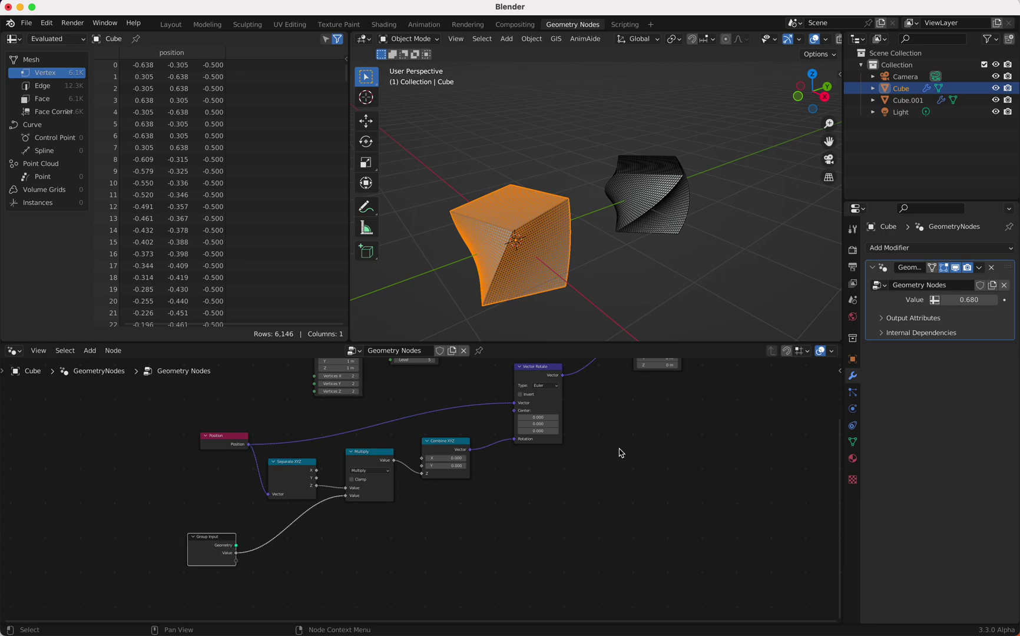
Step: Rename the group's Value input to Angle in the node sidebar
{"action": "key", "text": "n"}
{"action": "left_click", "coordinate": [836, 456]}
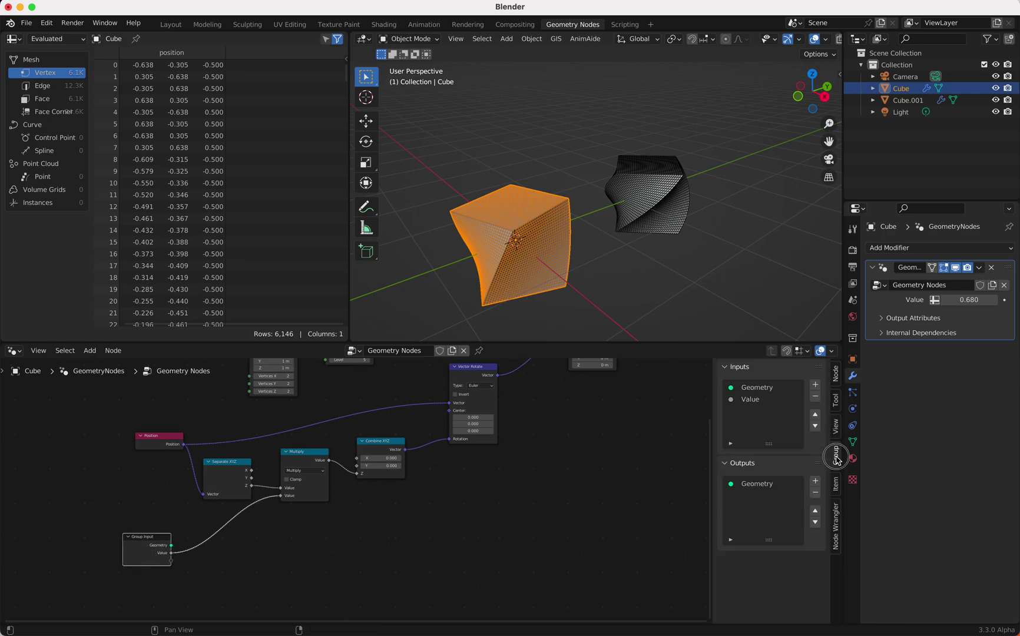
{"action": "double_click", "coordinate": [756, 399]}
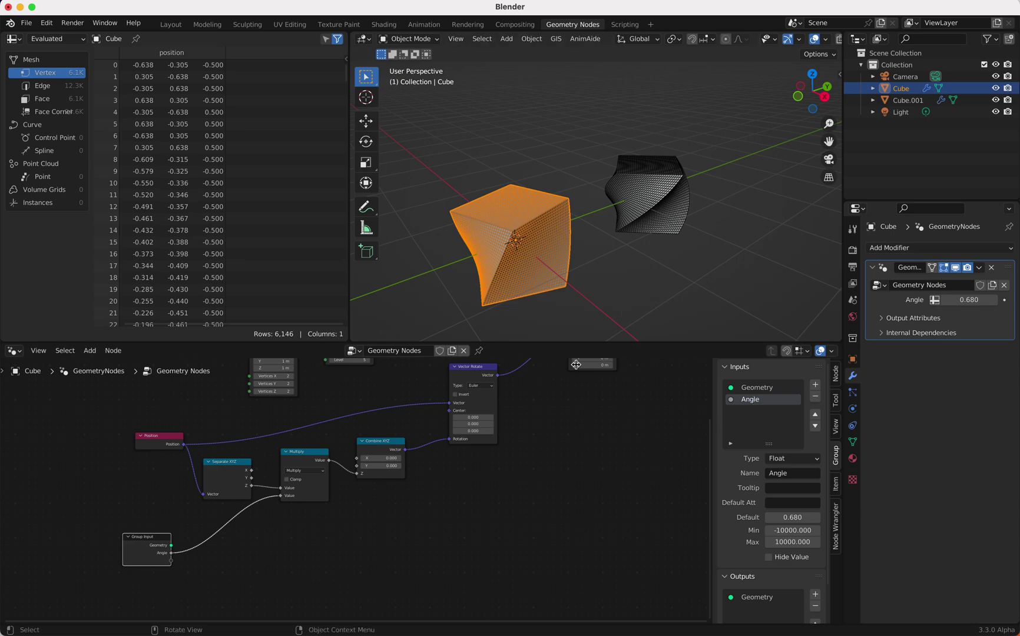
{"action": "scroll", "coordinate": [534, 416], "scroll_direction": "up", "scroll_amount": 6}
{"action": "scroll", "coordinate": [534, 416], "scroll_direction": "right", "scroll_amount": 2}
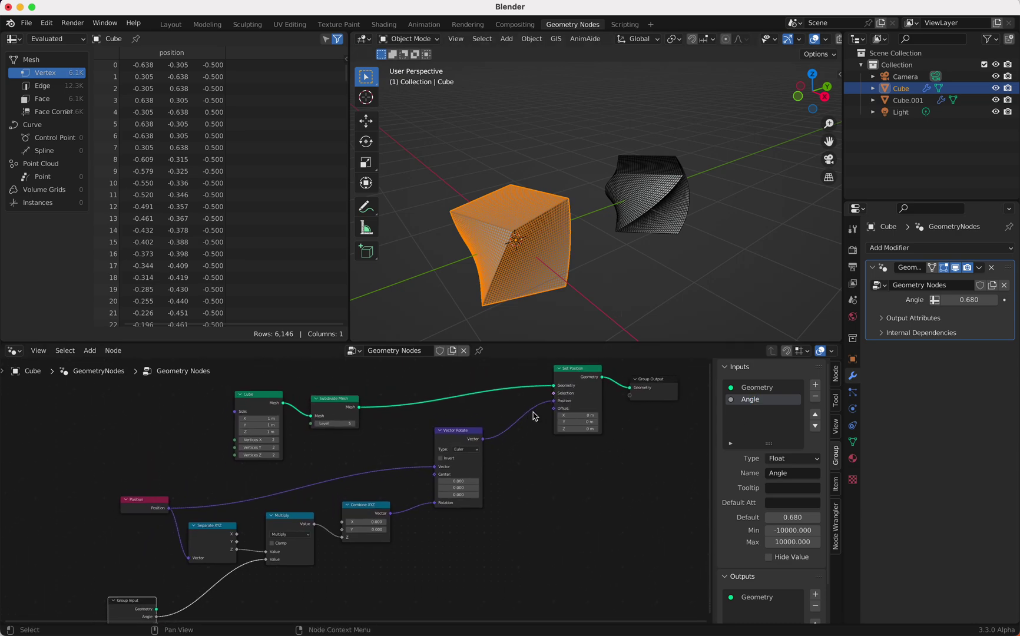
Step: Enlarge the node editor and shift the Position and Separate XYZ nodes left
{"action": "left_click_drag", "start_coordinate": [510, 341], "coordinate": [510, 297]}
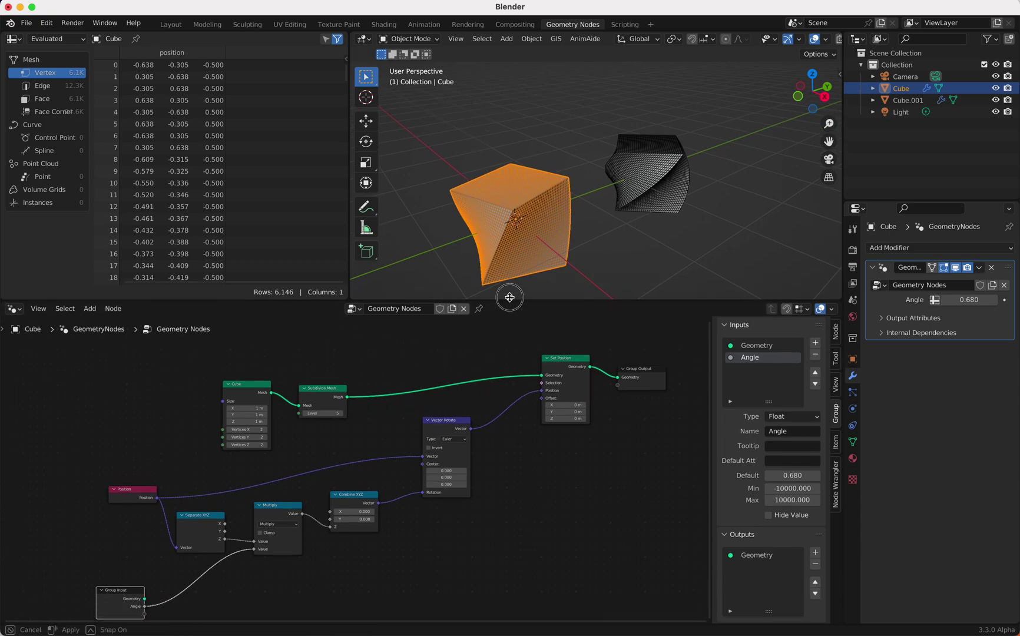
{"action": "scroll", "coordinate": [398, 451], "scroll_direction": "down", "scroll_amount": 2}
{"action": "scroll", "coordinate": [399, 450], "scroll_direction": "down", "scroll_amount": 3}
{"action": "scroll", "coordinate": [399, 451], "scroll_direction": "left", "scroll_amount": 2}
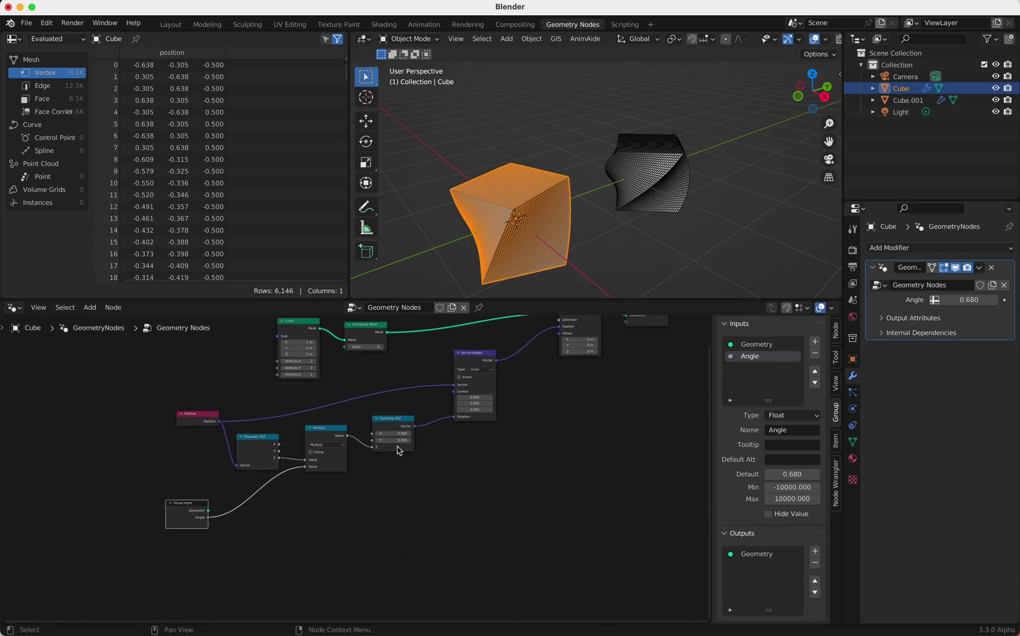
{"action": "left_click_drag", "start_coordinate": [200, 416], "coordinate": [121, 415]}
{"action": "left_click_drag", "start_coordinate": [248, 443], "coordinate": [215, 443]}
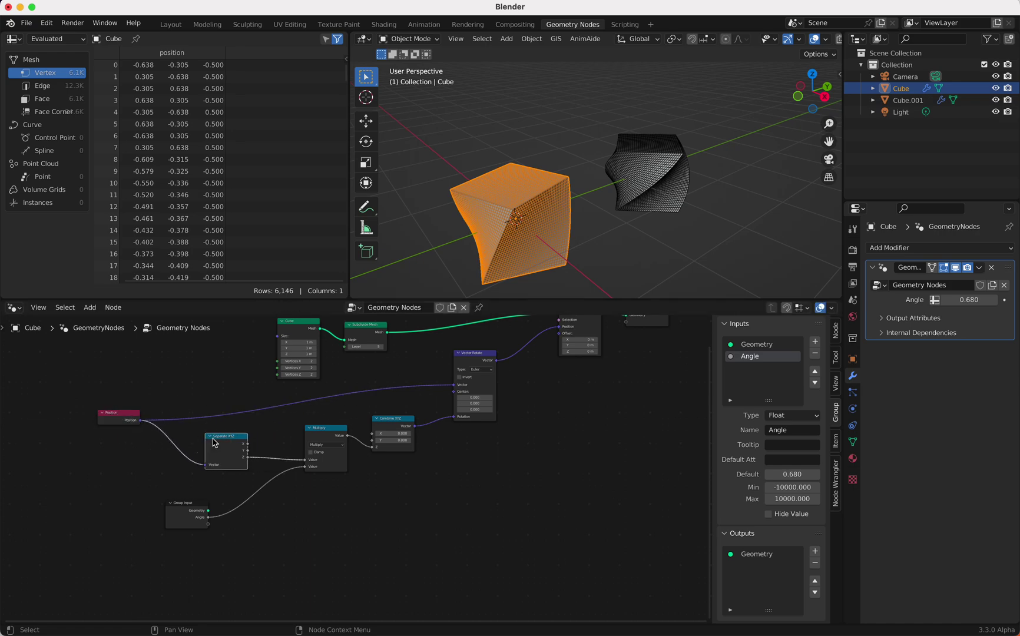
{"action": "left_click", "coordinate": [200, 508]}
Step: Set the modifier's Angle input to pi
{"action": "left_click_drag", "start_coordinate": [966, 299], "coordinate": [1014, 300]}
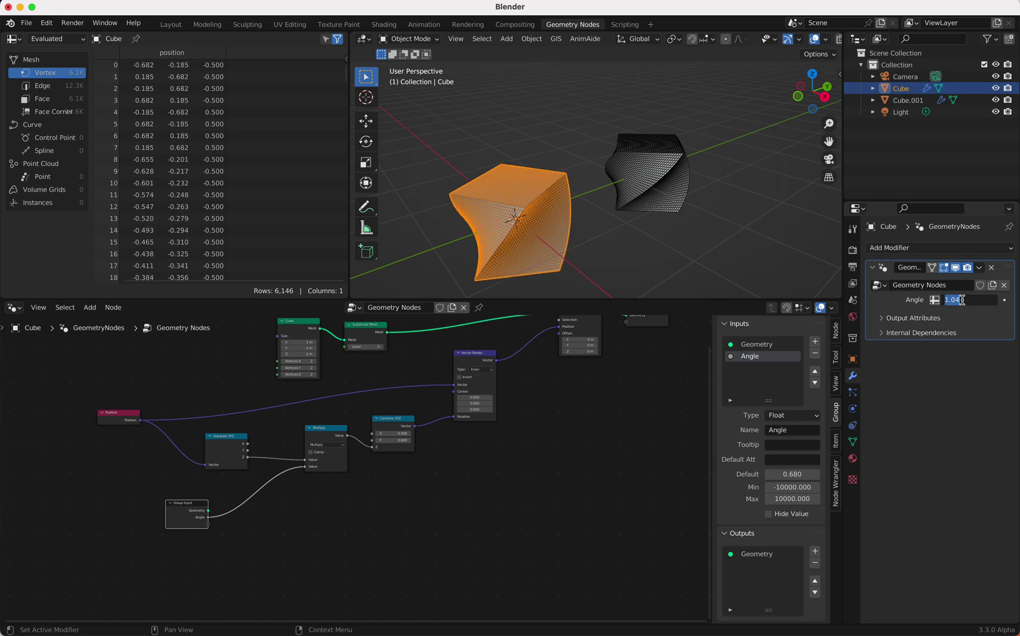
{"action": "type", "text": "pi"}
{"action": "key", "text": "Return"}
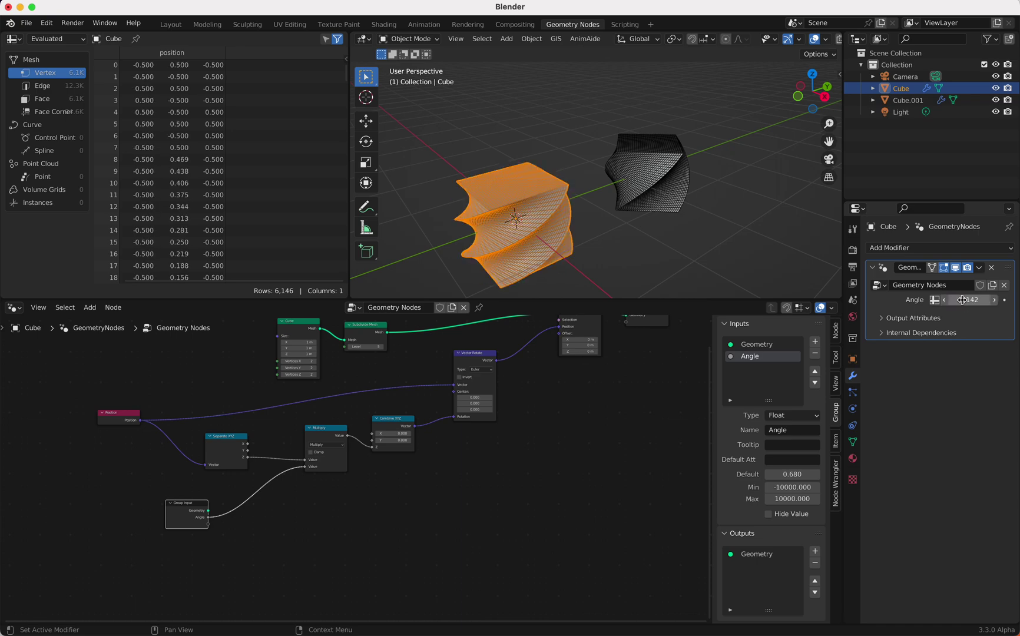
Step: Set the black reference cube's Simple Deform angle to 180
{"action": "left_click", "coordinate": [681, 175]}
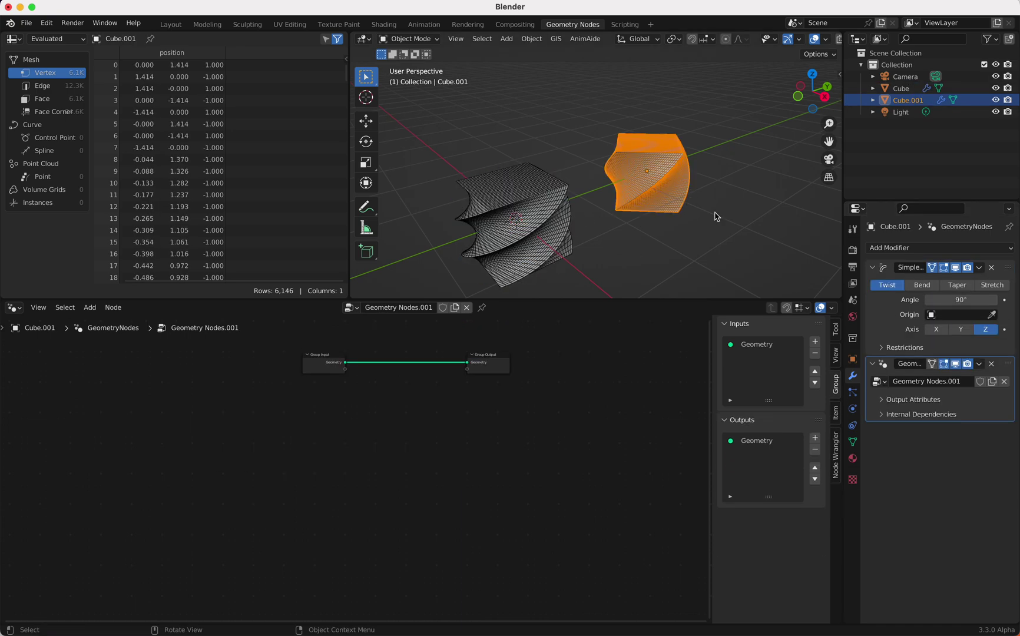
{"action": "left_click", "coordinate": [955, 299]}
{"action": "type", "text": "180"}
{"action": "key", "text": "Return"}
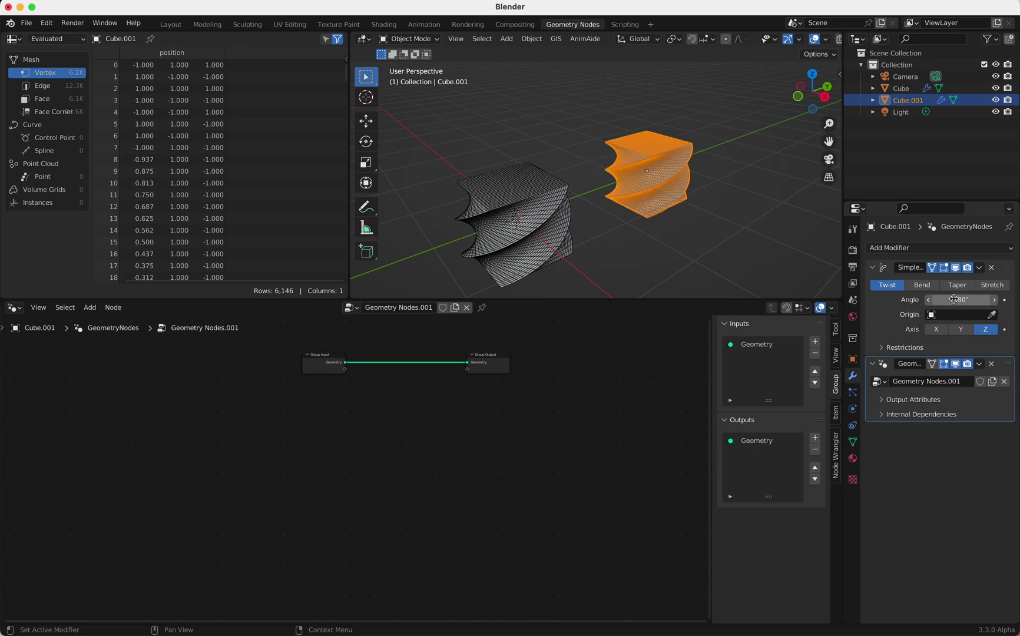
Step: On the node-twisted cube, copy the Multiply node as a Divide that divides the angle by 360
{"action": "left_click", "coordinate": [561, 234]}
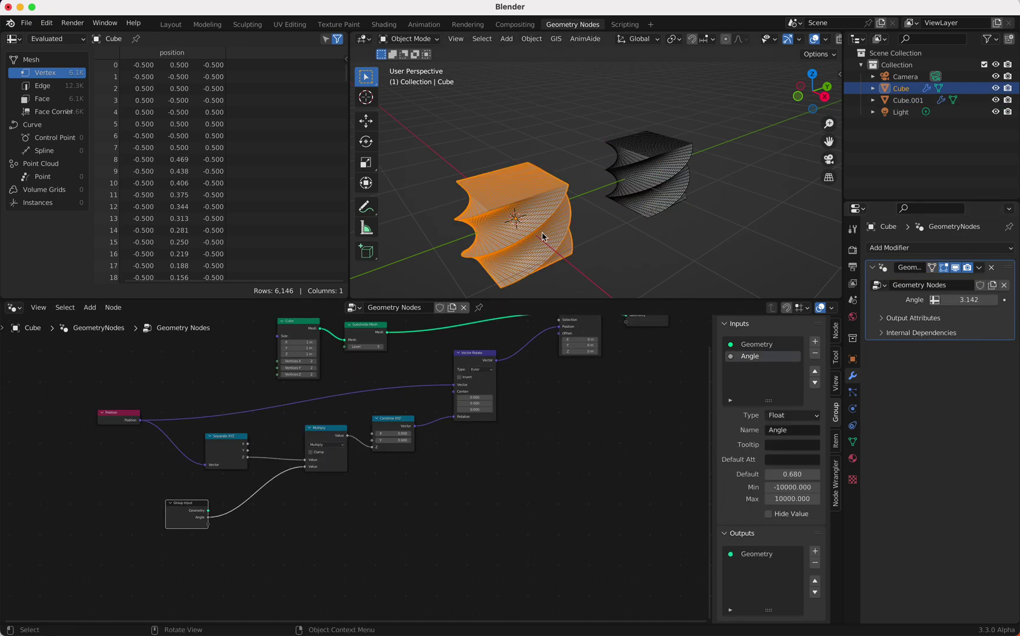
{"action": "scroll", "coordinate": [573, 239], "scroll_direction": "down", "scroll_amount": 3, "text": "ctrl"}
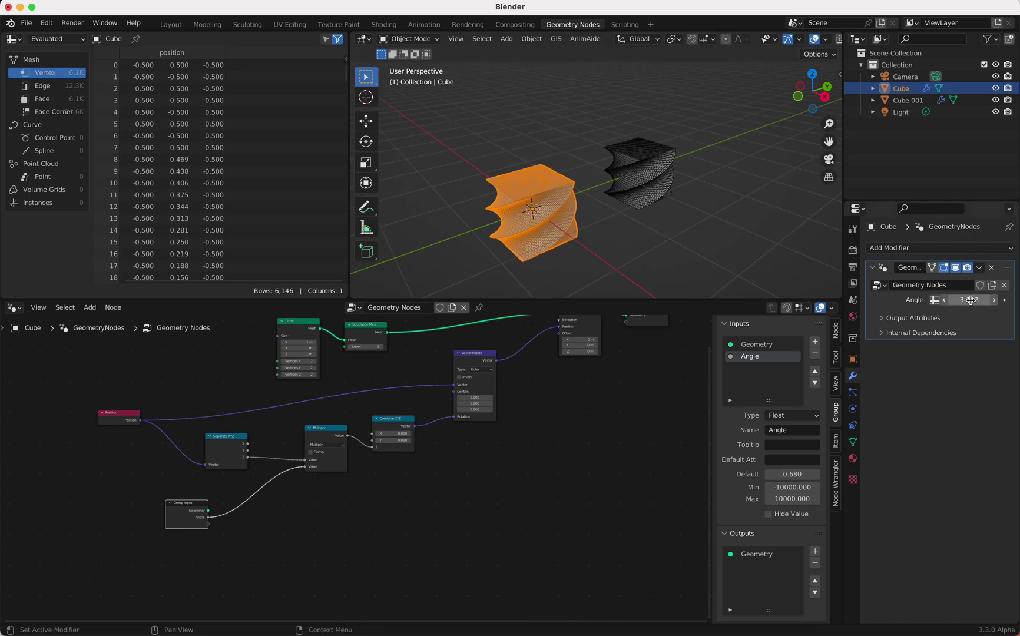
{"action": "left_click_drag", "start_coordinate": [163, 509], "coordinate": [120, 509]}
{"action": "key", "text": "shift+d"}
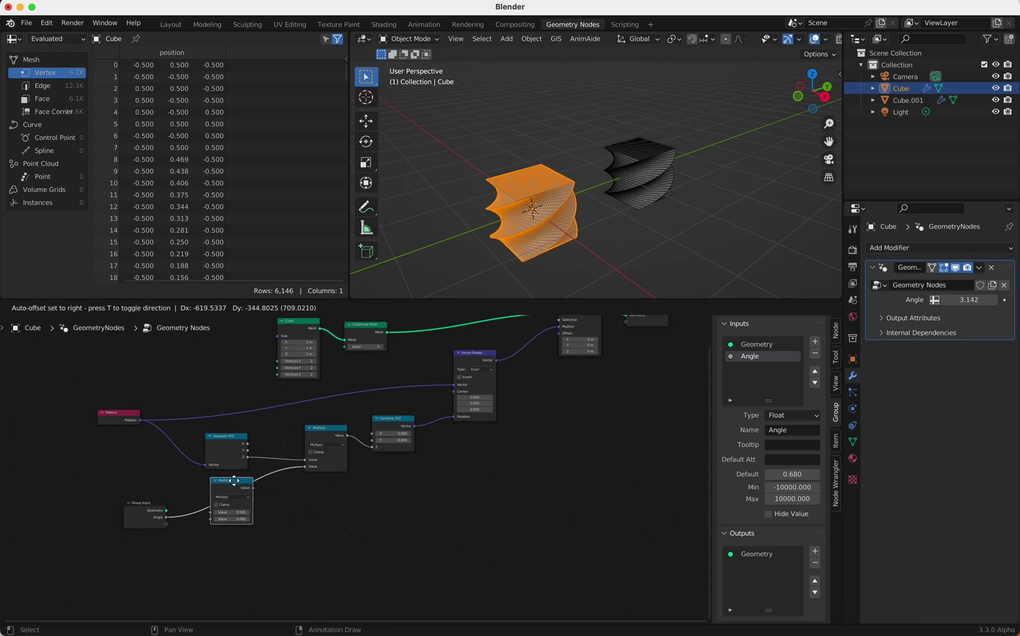
{"action": "left_click", "coordinate": [219, 489]}
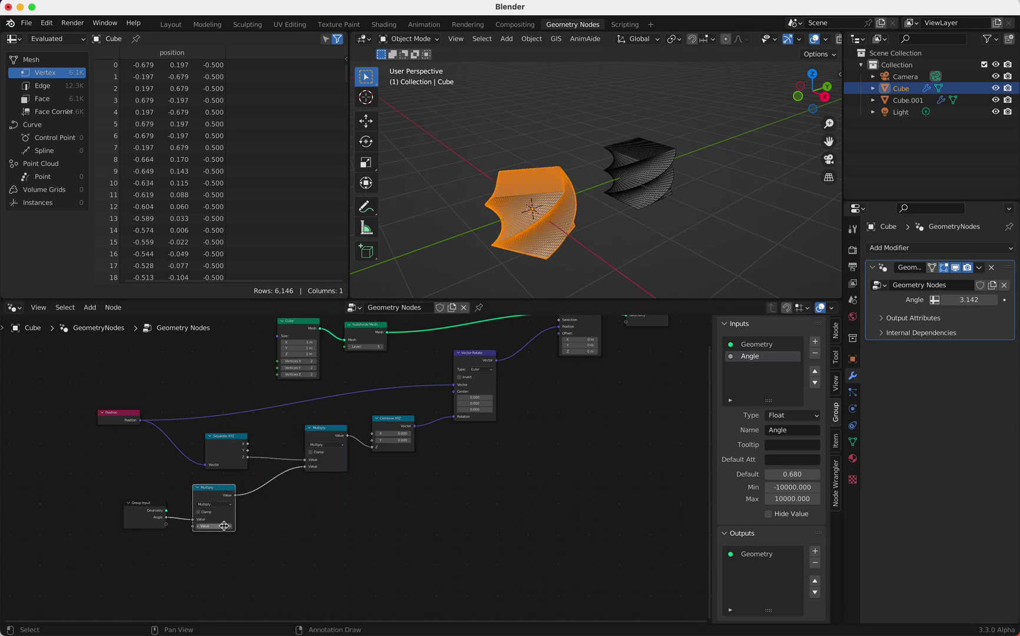
{"action": "left_click", "coordinate": [221, 505]}
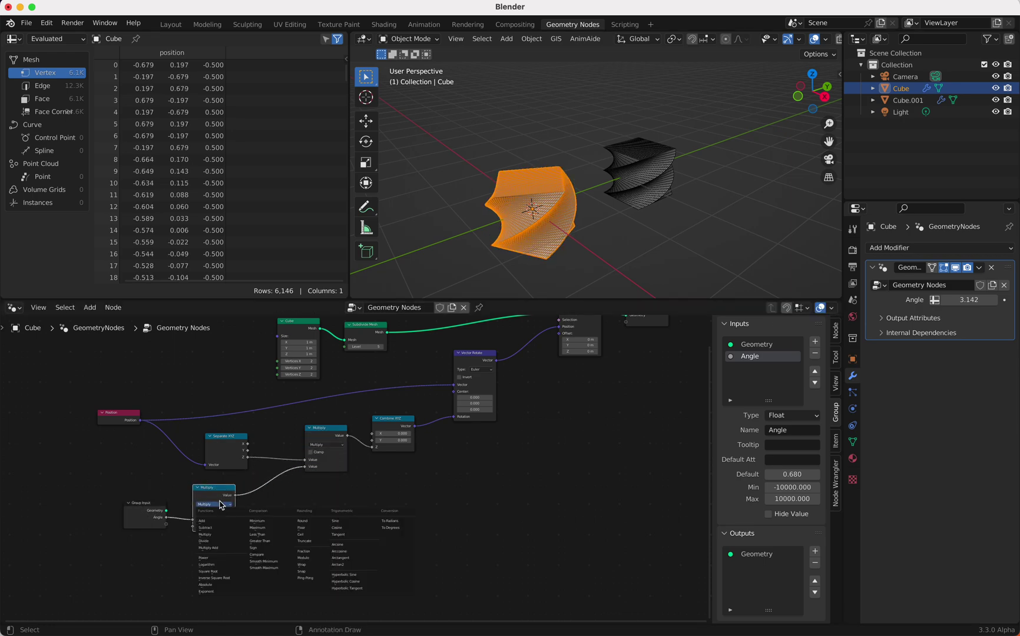
{"action": "left_click", "coordinate": [221, 540]}
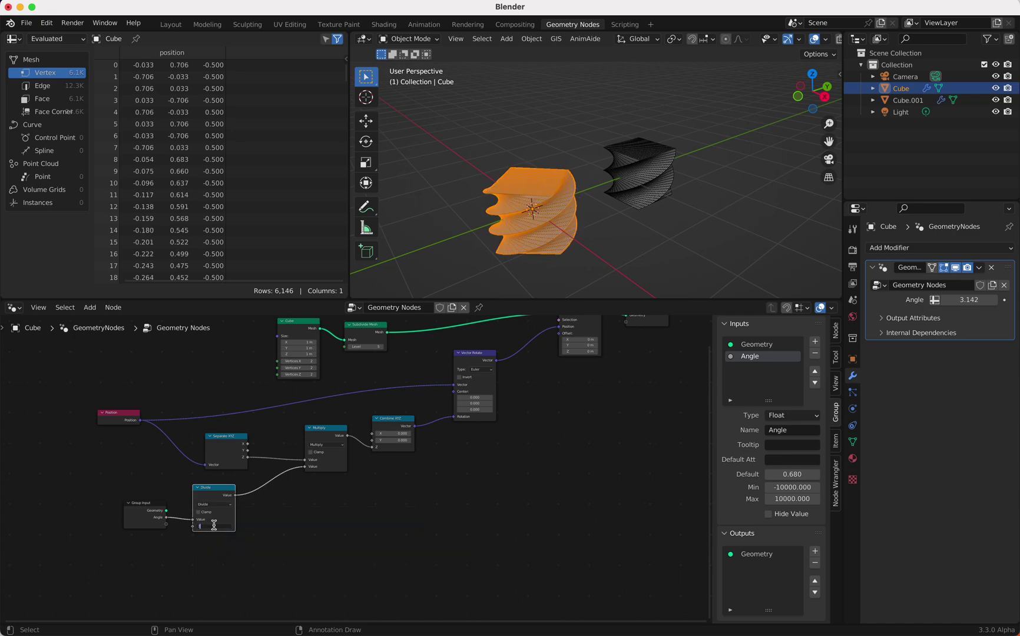
{"action": "key", "text": "Return"}
Step: Insert a Multiply node by tau after the Divide, ahead of the twist Multiply
{"action": "key", "text": "shift+d"}
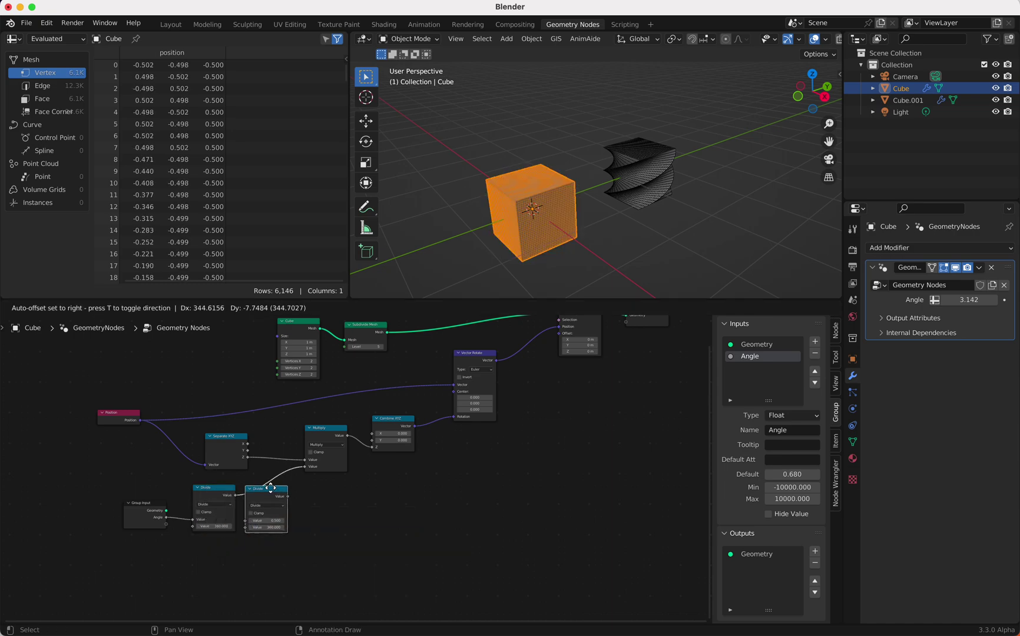
{"action": "left_click", "coordinate": [271, 485]}
{"action": "left_click", "coordinate": [287, 500]}
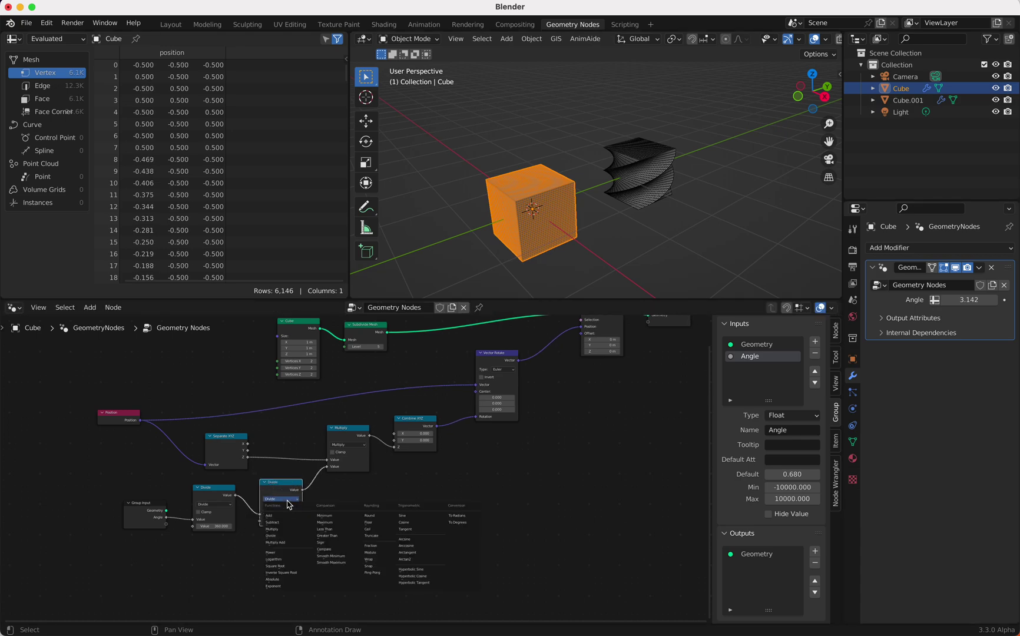
{"action": "left_click", "coordinate": [286, 530]}
{"action": "left_click", "coordinate": [286, 520]}
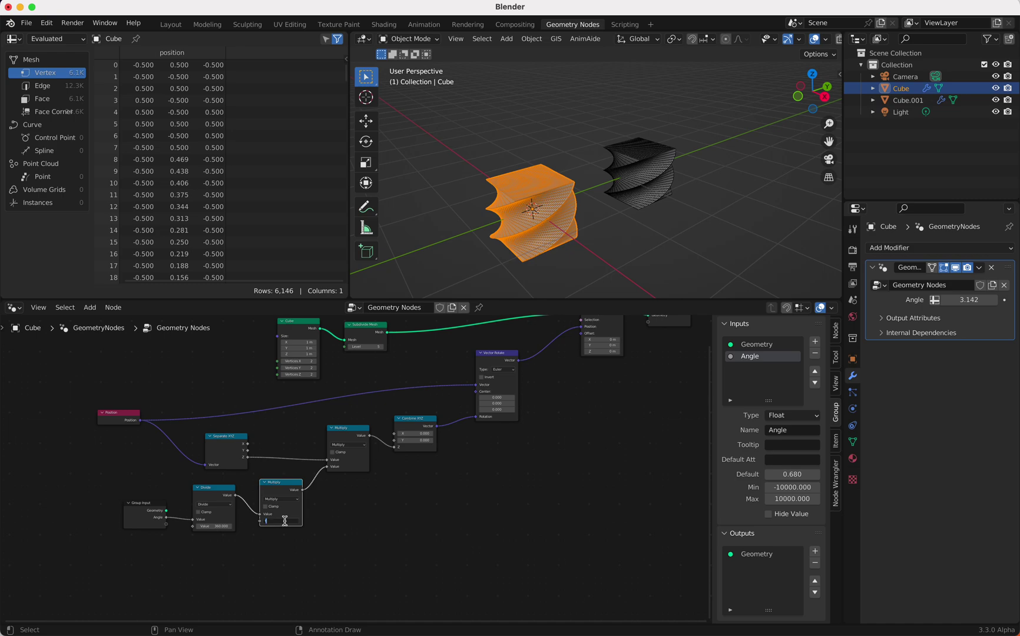
{"action": "type", "text": "tau"}
{"action": "key", "text": "Return"}
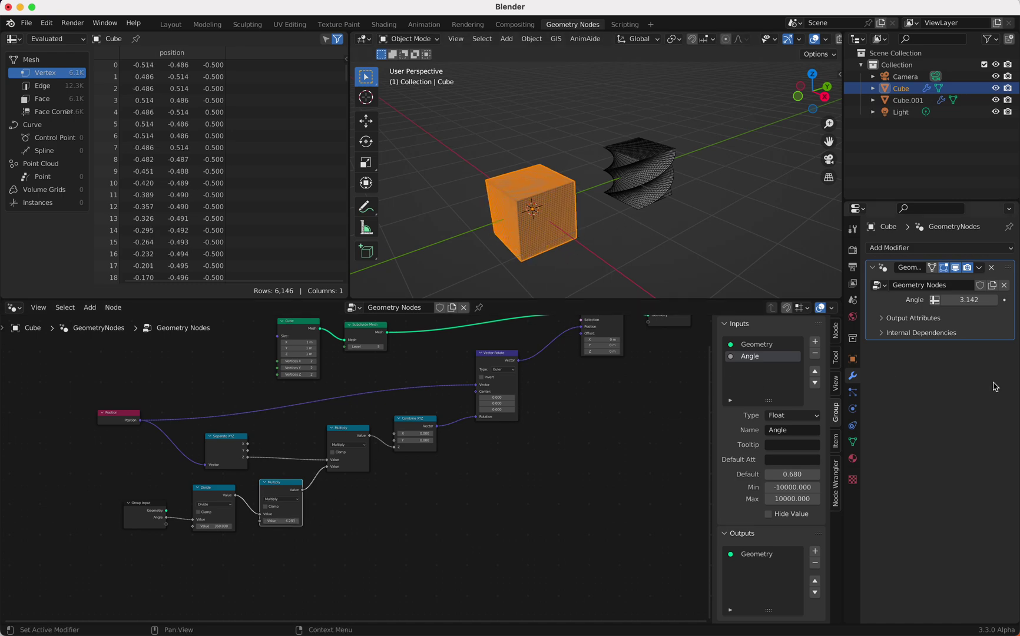
Step: Set the node cube's modifier Angle input to 180 for a half-turn twist
{"action": "left_click", "coordinate": [963, 300]}
{"action": "type", "text": "180"}
{"action": "key", "text": "Return"}
{"action": "middle_click_drag", "start_coordinate": [718, 170], "coordinate": [714, 172]}
Step: Set the reference cube's Simple Deform angle to 270
{"action": "left_click", "coordinate": [665, 176]}
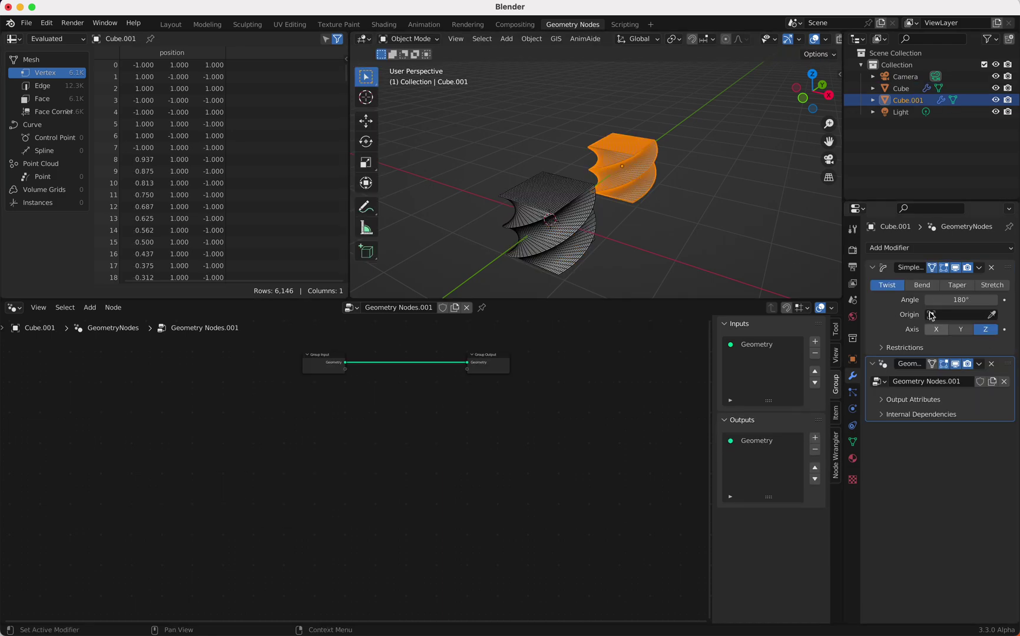
{"action": "left_click_drag", "start_coordinate": [960, 300], "coordinate": [969, 300]}
{"action": "left_click", "coordinate": [951, 301]}
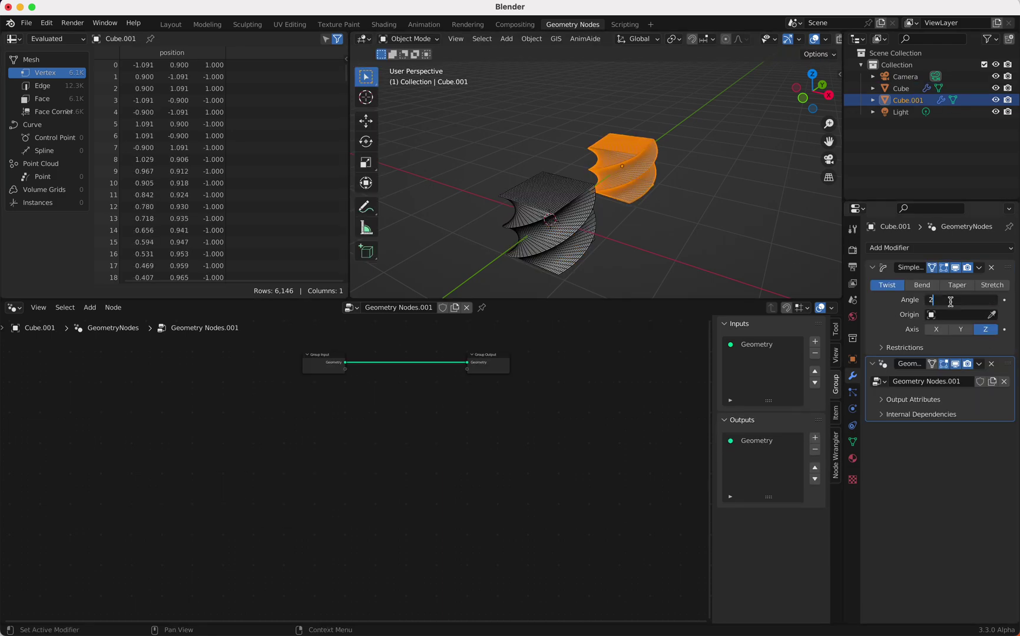
{"action": "type", "text": "270"}
{"action": "key", "text": "Return"}
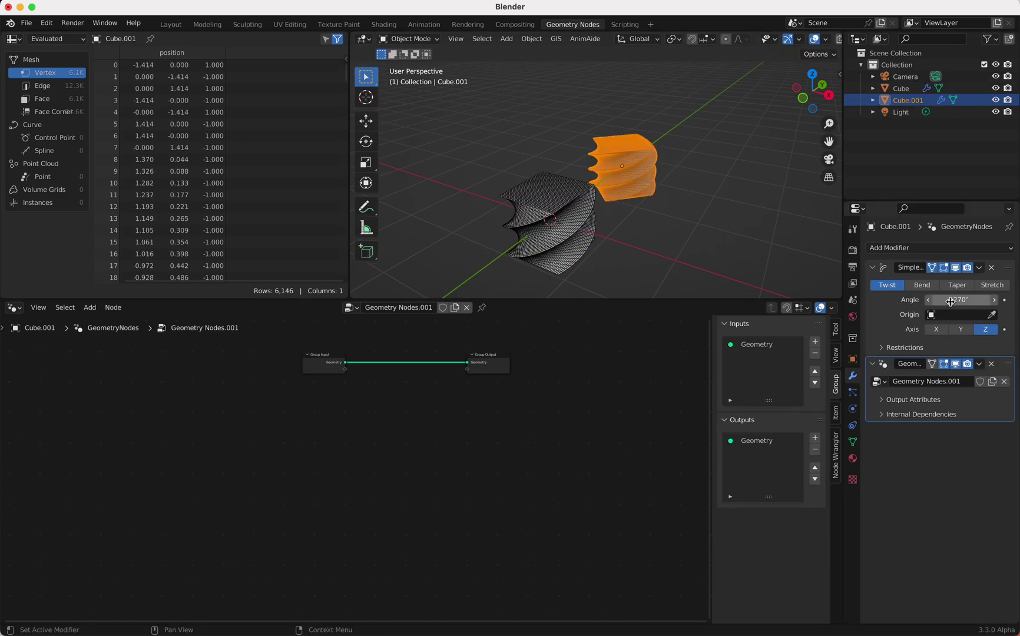
Step: Set the node-twisted cube's Angle input to 270 and compare both twists
{"action": "left_click", "coordinate": [592, 239]}
{"action": "left_click", "coordinate": [969, 300]}
{"action": "type", "text": "270"}
{"action": "key", "text": "Return"}
{"action": "middle_click_drag", "start_coordinate": [698, 262], "coordinate": [702, 258]}
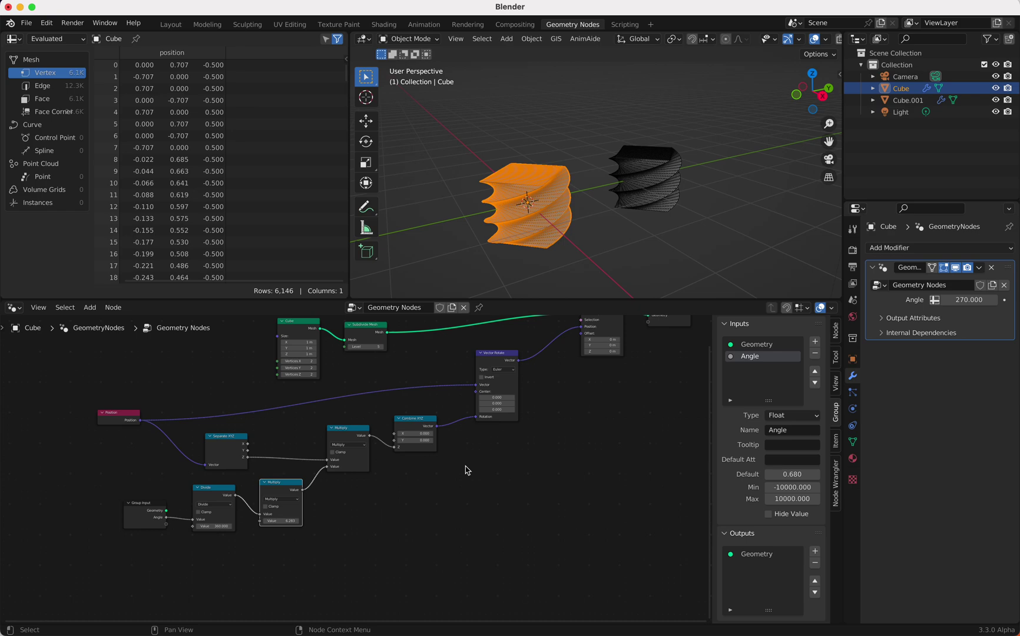
{"action": "scroll", "coordinate": [465, 470], "scroll_direction": "up", "scroll_amount": 2}
{"action": "scroll", "coordinate": [467, 470], "scroll_direction": "down", "scroll_amount": 3}
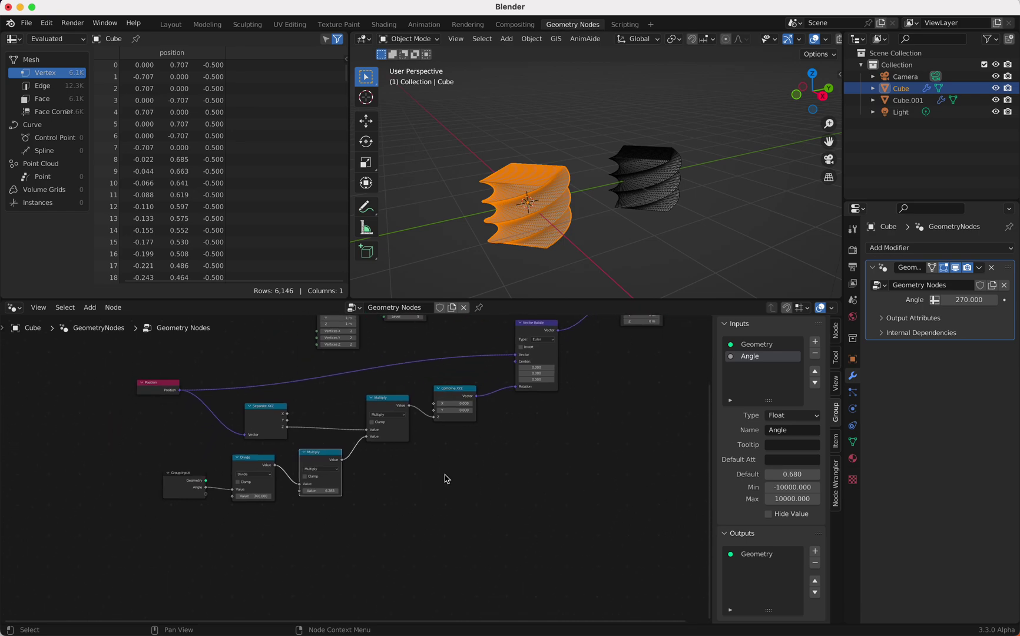
Step: Add a new Integer group input with Min 0 and Max 2
{"action": "left_click_drag", "start_coordinate": [189, 478], "coordinate": [169, 503]}
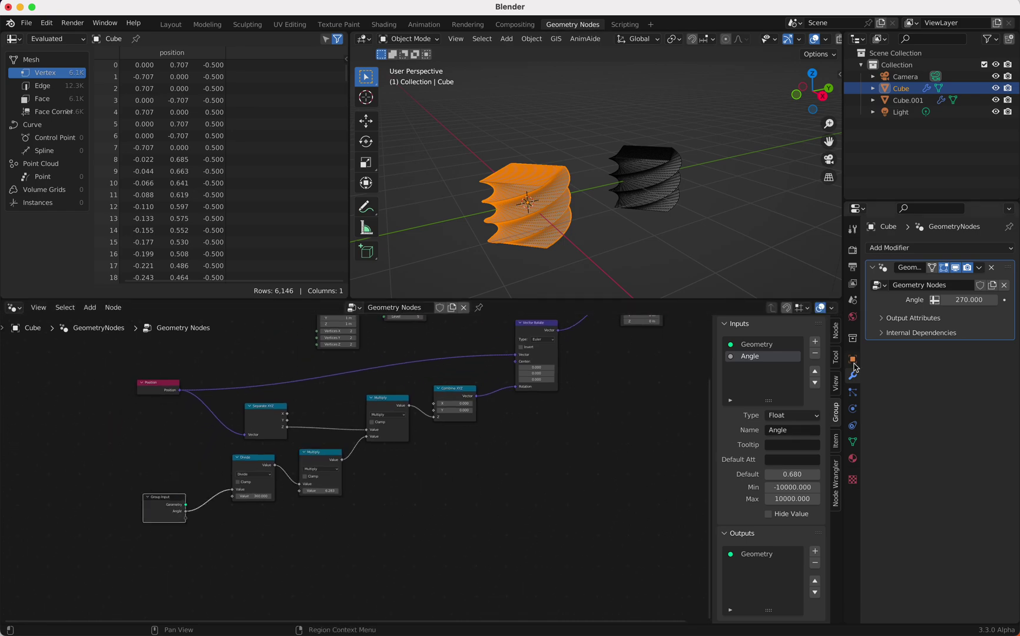
{"action": "left_click", "coordinate": [816, 341]}
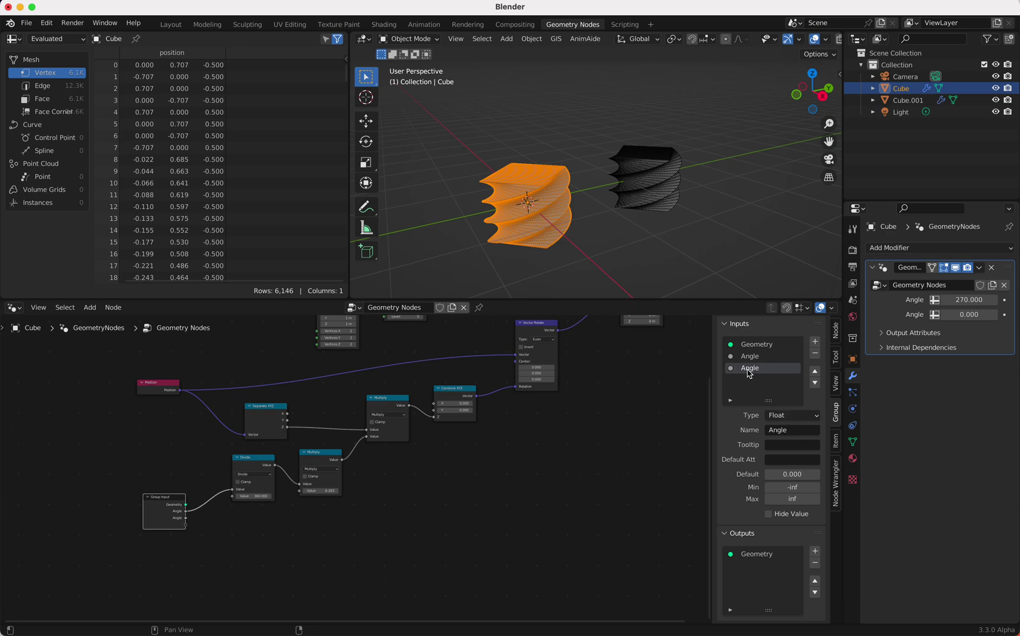
{"action": "left_click", "coordinate": [790, 416]}
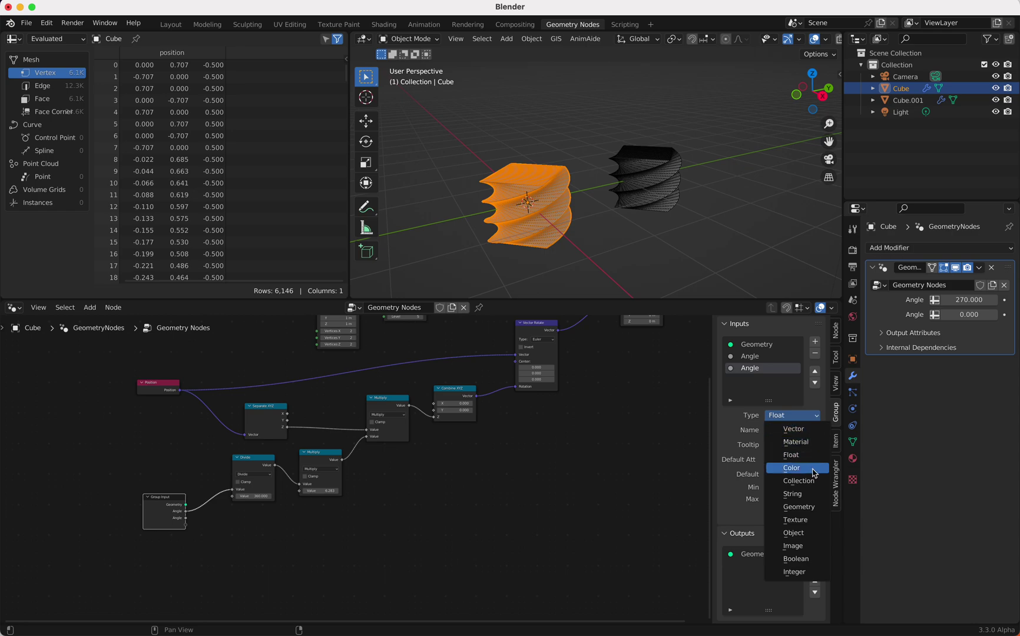
{"action": "left_click", "coordinate": [801, 572]}
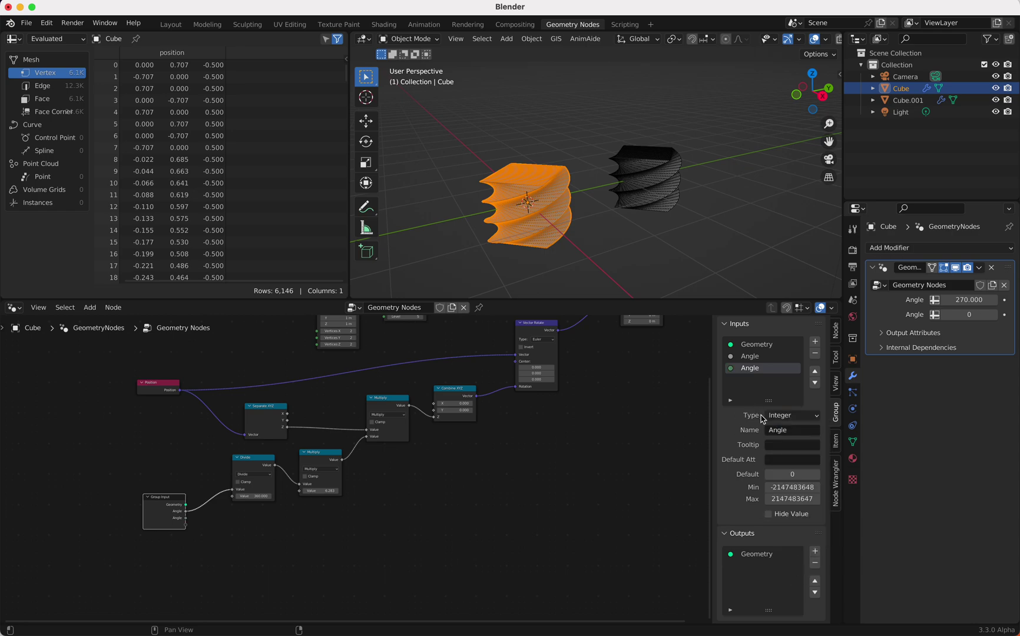
{"action": "left_click", "coordinate": [798, 487]}
{"action": "type", "text": "0"}
{"action": "key", "text": "Tab"}
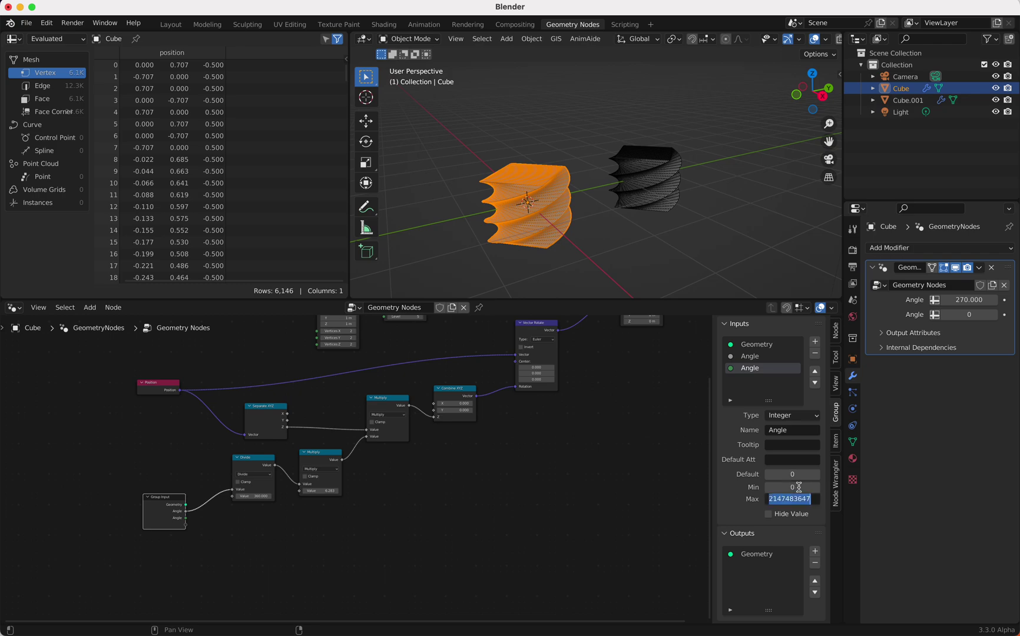
{"action": "type", "text": "2"}
{"action": "key", "text": "Return"}
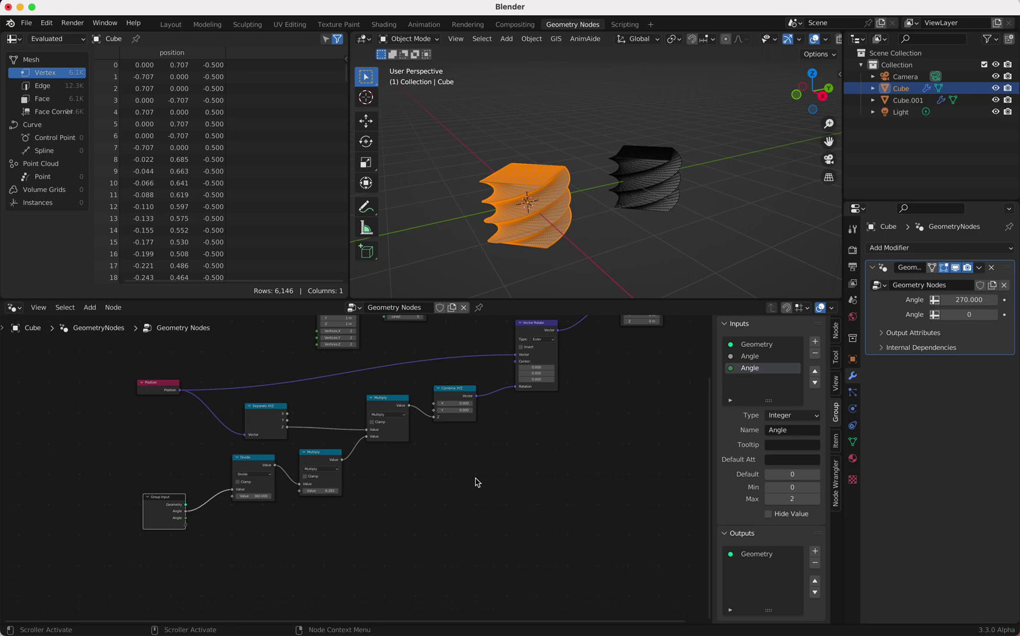
{"action": "scroll", "coordinate": [475, 478], "scroll_direction": "left", "scroll_amount": 1}
Step: Rearrange the Separate XYZ, Combine XYZ, Divide and Multiply nodes and place a second Group Input
{"action": "left_click_drag", "start_coordinate": [161, 492], "coordinate": [109, 533]}
{"action": "scroll", "coordinate": [108, 533], "scroll_direction": "left", "scroll_amount": 2}
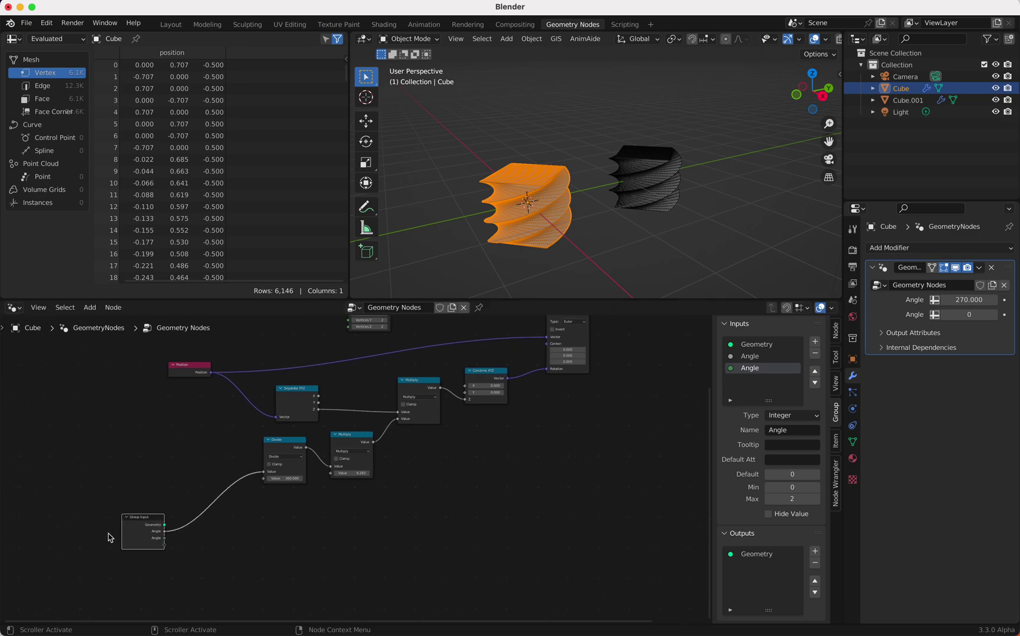
{"action": "left_click_drag", "start_coordinate": [312, 399], "coordinate": [288, 391]}
{"action": "left_click_drag", "start_coordinate": [494, 379], "coordinate": [505, 390]}
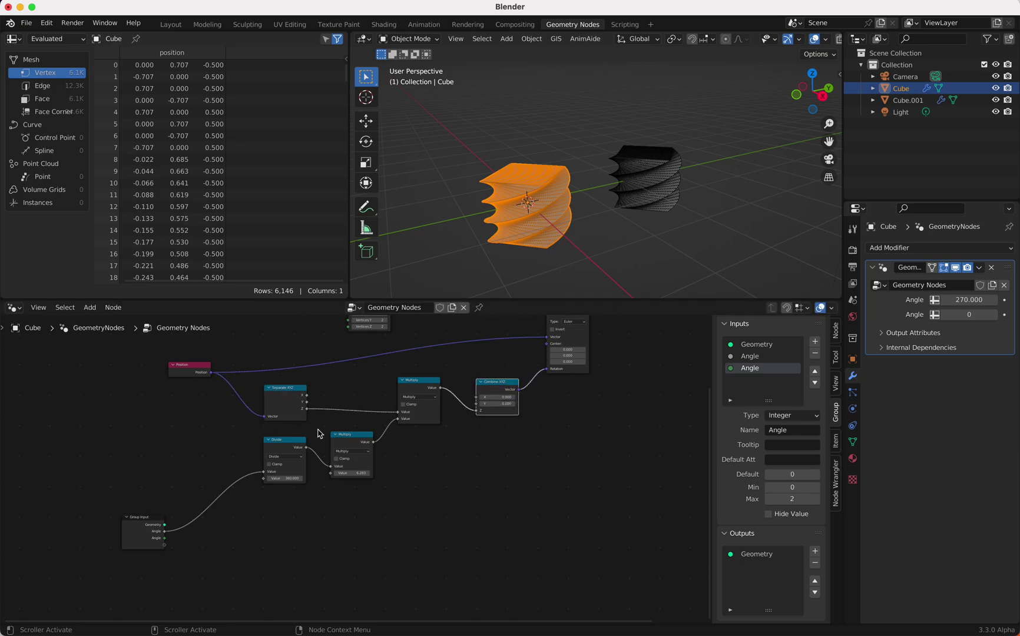
{"action": "left_click_drag", "start_coordinate": [266, 416], "coordinate": [350, 590]}
{"action": "left_click_drag", "start_coordinate": [149, 524], "coordinate": [158, 580]}
{"action": "key", "text": "shift+d"}
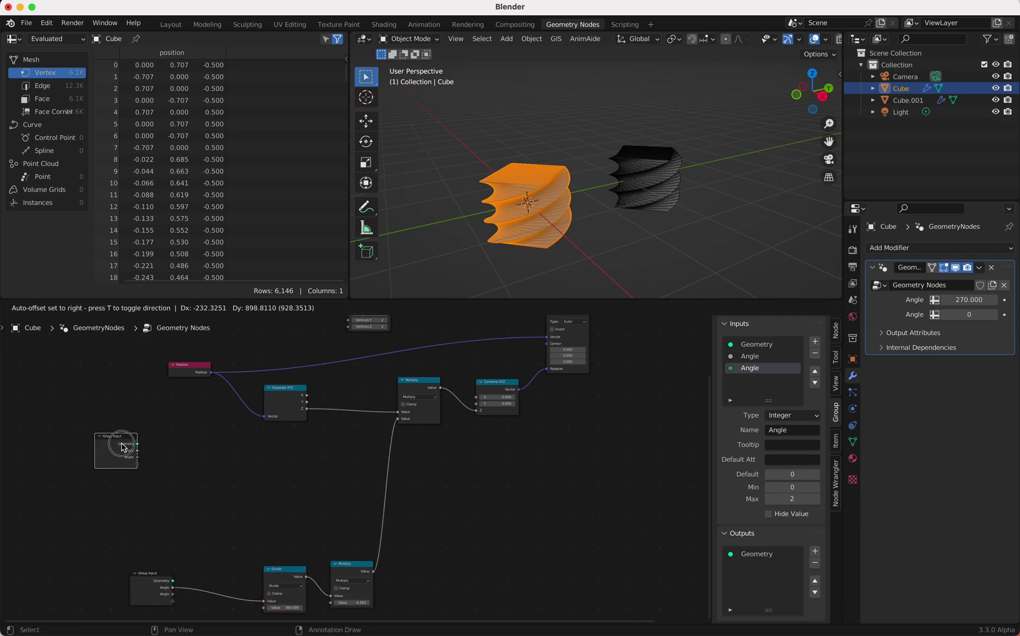
{"action": "left_click", "coordinate": [118, 445]}
Step: Rename the integer group input from Angle to Axis
{"action": "key", "text": "shift+a"}
{"action": "left_click", "coordinate": [167, 380]}
{"action": "type", "text": "com"}
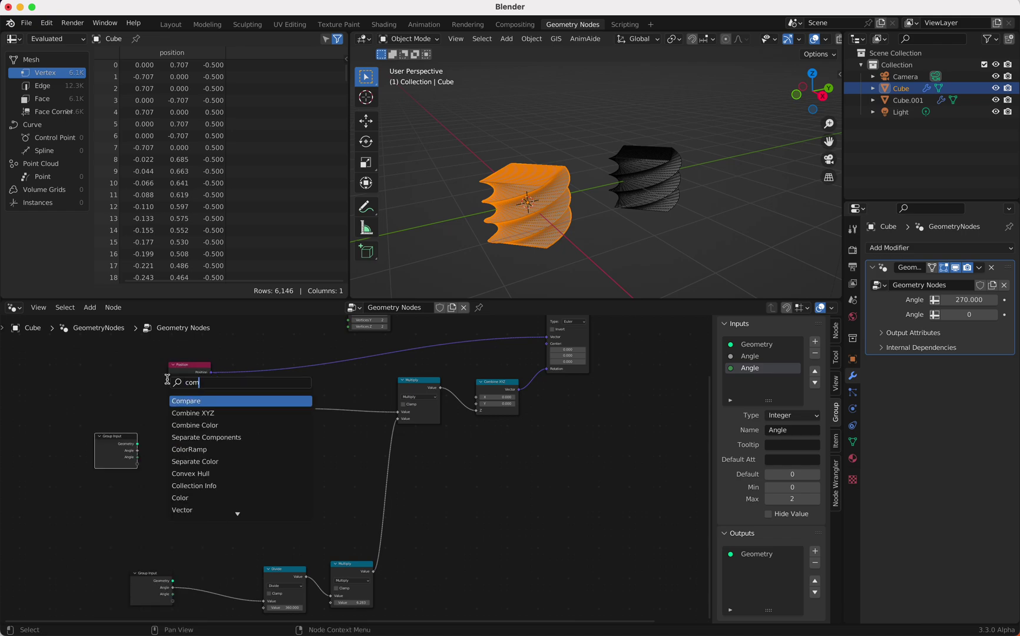
{"action": "left_click", "coordinate": [118, 428]}
{"action": "left_click", "coordinate": [122, 439]}
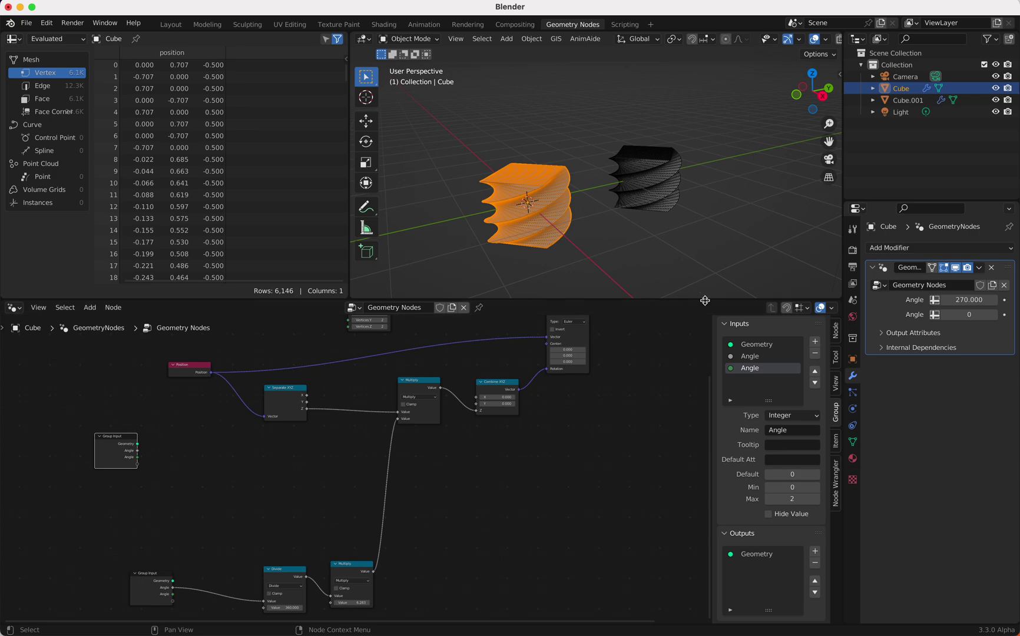
{"action": "double_click", "coordinate": [751, 369]}
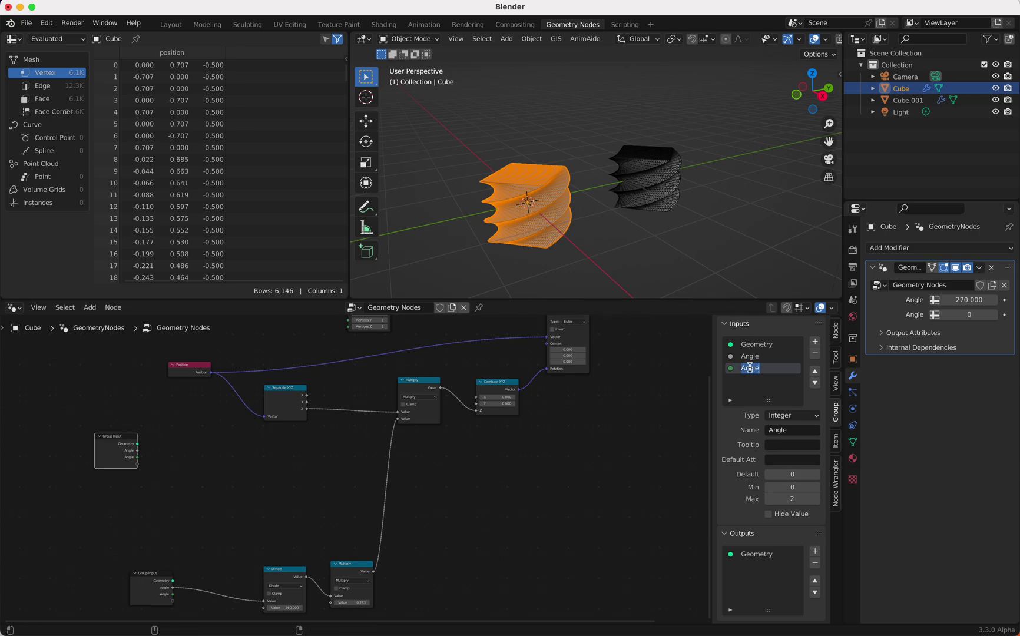
{"action": "type", "text": "Axis"}
{"action": "key", "text": "Return"}
Step: Add a Compare node set to Integer
{"action": "key", "text": "shift+a"}
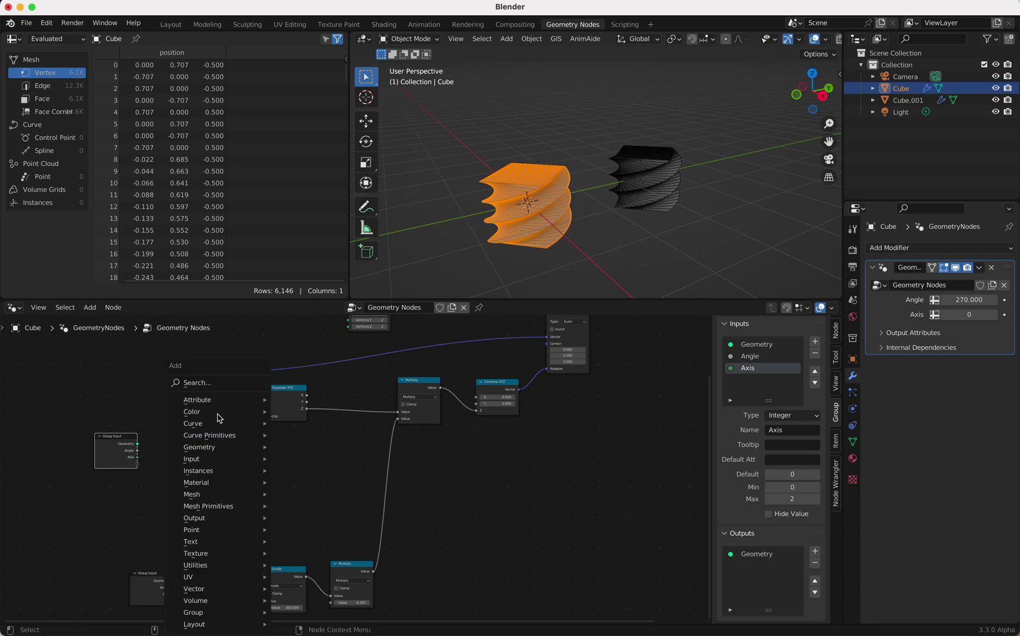
{"action": "left_click", "coordinate": [203, 384]}
{"action": "type", "text": "com"}
{"action": "key", "text": "Return"}
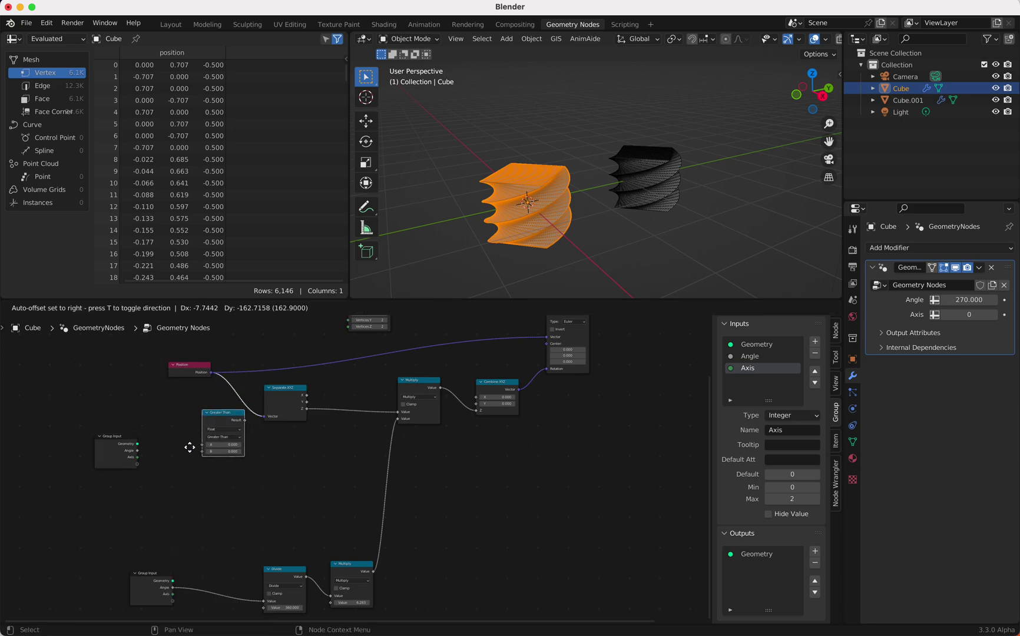
{"action": "left_click", "coordinate": [156, 451]}
{"action": "left_click_drag", "start_coordinate": [121, 441], "coordinate": [156, 487]}
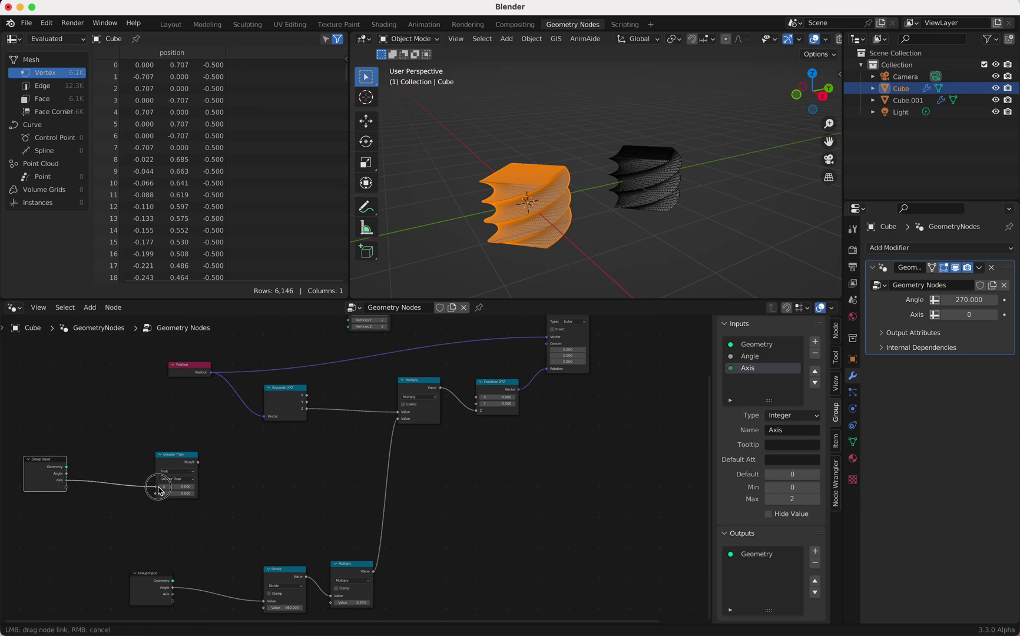
{"action": "left_click", "coordinate": [186, 472]}
{"action": "left_click", "coordinate": [170, 484]}
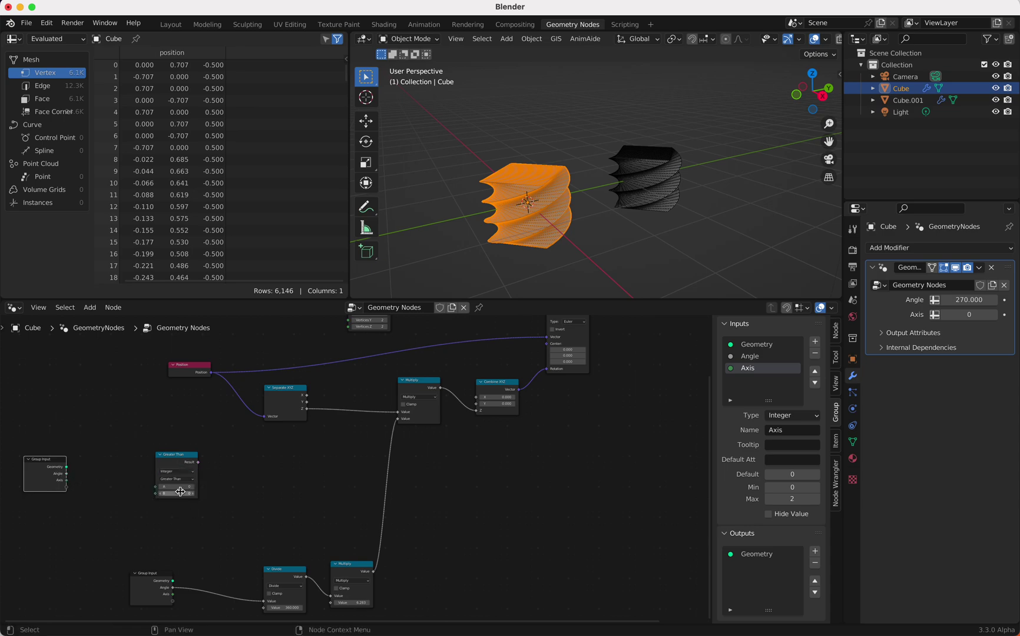
Step: Connect Axis to the Compare's A input and make it test Equal against B 0
{"action": "left_click", "coordinate": [91, 483]}
{"action": "left_click_drag", "start_coordinate": [70, 480], "coordinate": [110, 449]}
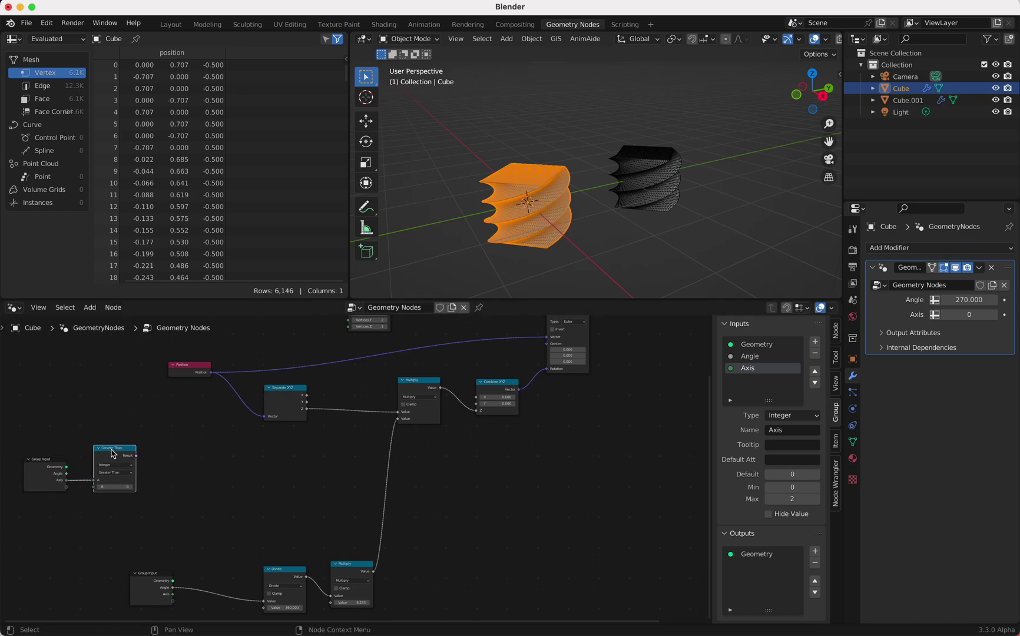
{"action": "scroll", "coordinate": [130, 452], "scroll_direction": "left", "scroll_amount": 3}
{"action": "scroll", "coordinate": [130, 451], "scroll_direction": "down", "scroll_amount": 1}
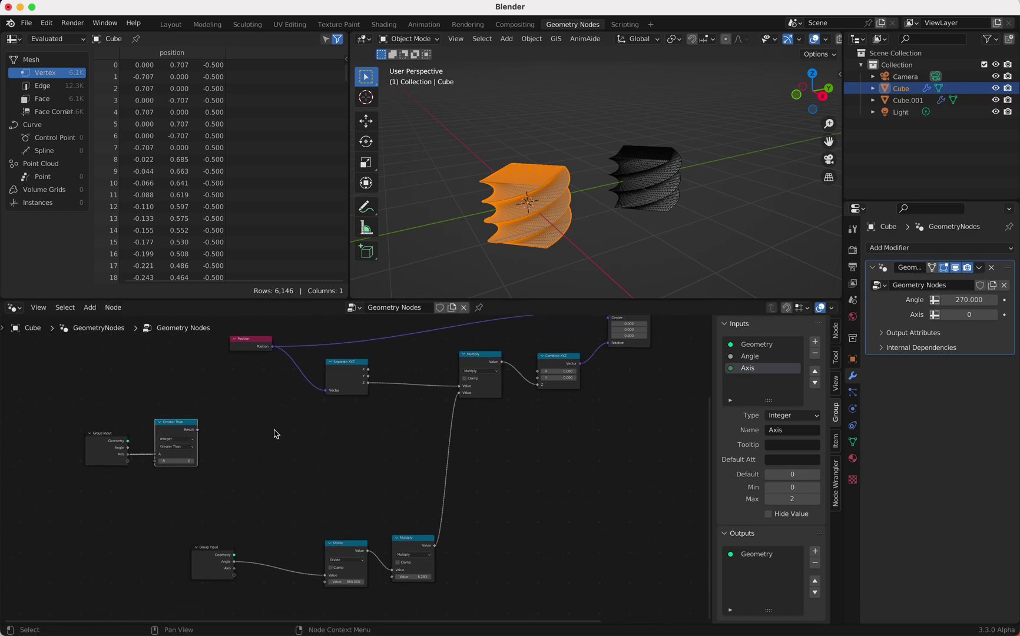
{"action": "left_click", "coordinate": [185, 451]}
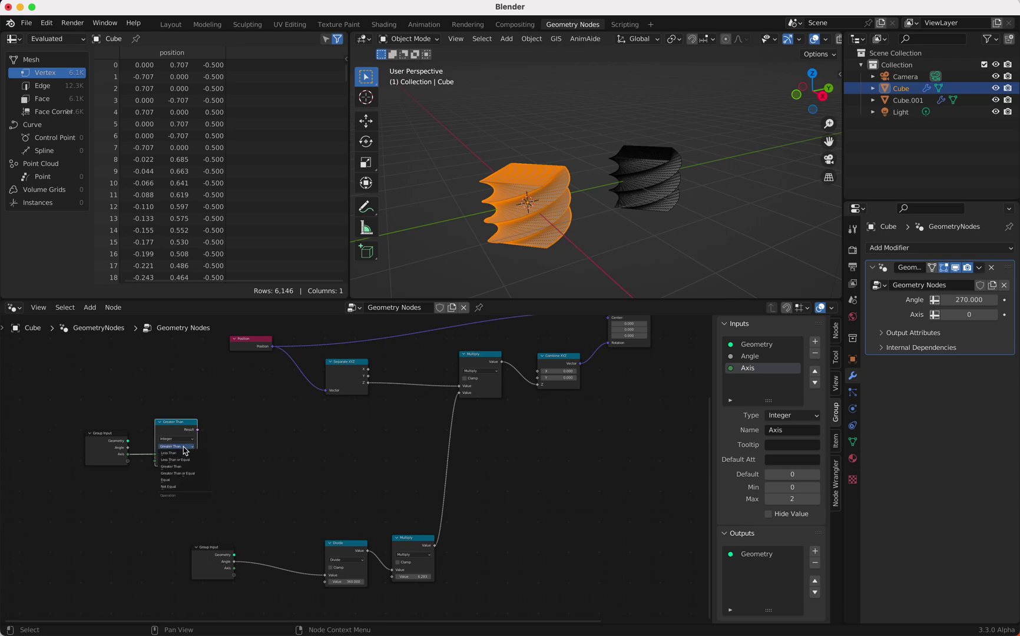
{"action": "left_click", "coordinate": [187, 482]}
Step: Duplicate the Separate XYZ node and move the Position node further left
{"action": "left_click", "coordinate": [351, 374]}
{"action": "key", "text": "shift+d"}
{"action": "left_click", "coordinate": [279, 368]}
{"action": "left_click_drag", "start_coordinate": [266, 345], "coordinate": [261, 428]}
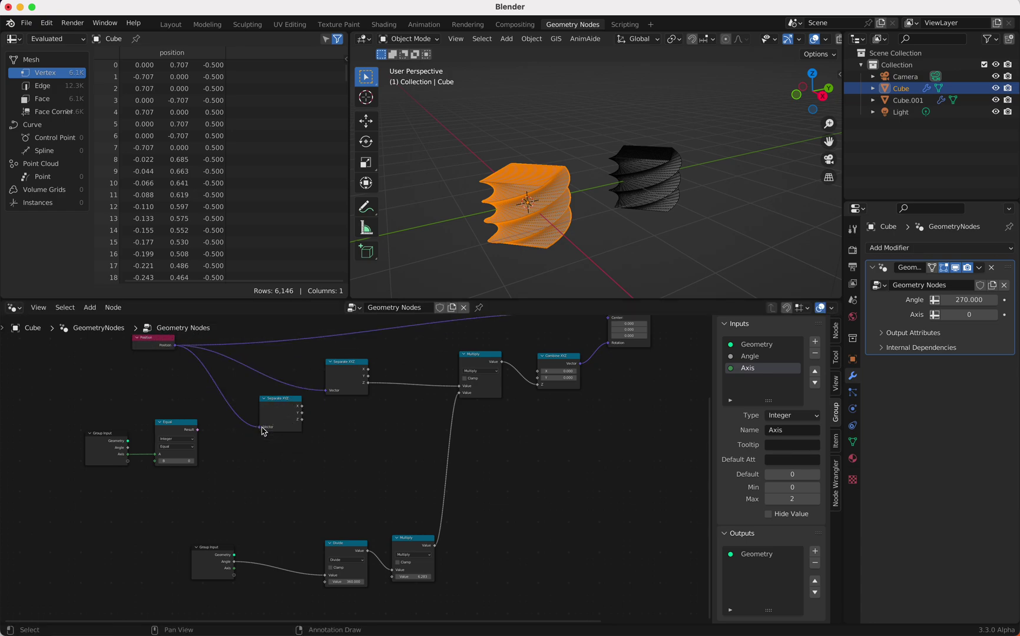
Step: Delete the duplicate Separate XYZ and move Separate XYZ and Equal side by side
{"action": "left_click", "coordinate": [280, 412]}
{"action": "key", "text": "x"}
{"action": "left_click_drag", "start_coordinate": [348, 364], "coordinate": [250, 365]}
{"action": "left_click_drag", "start_coordinate": [189, 422], "coordinate": [264, 416]}
Step: Add a Float Switch node and connect a Separate XYZ coordinate into it
{"action": "key", "text": "shift+a"}
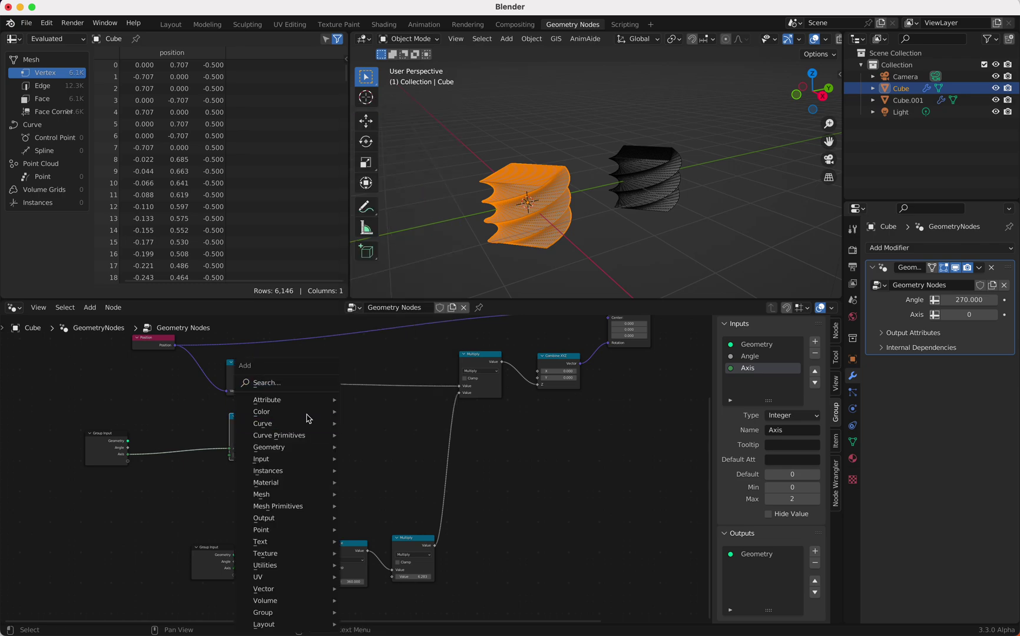
{"action": "left_click", "coordinate": [306, 387]}
{"action": "type", "text": "sw"}
{"action": "key", "text": "Return"}
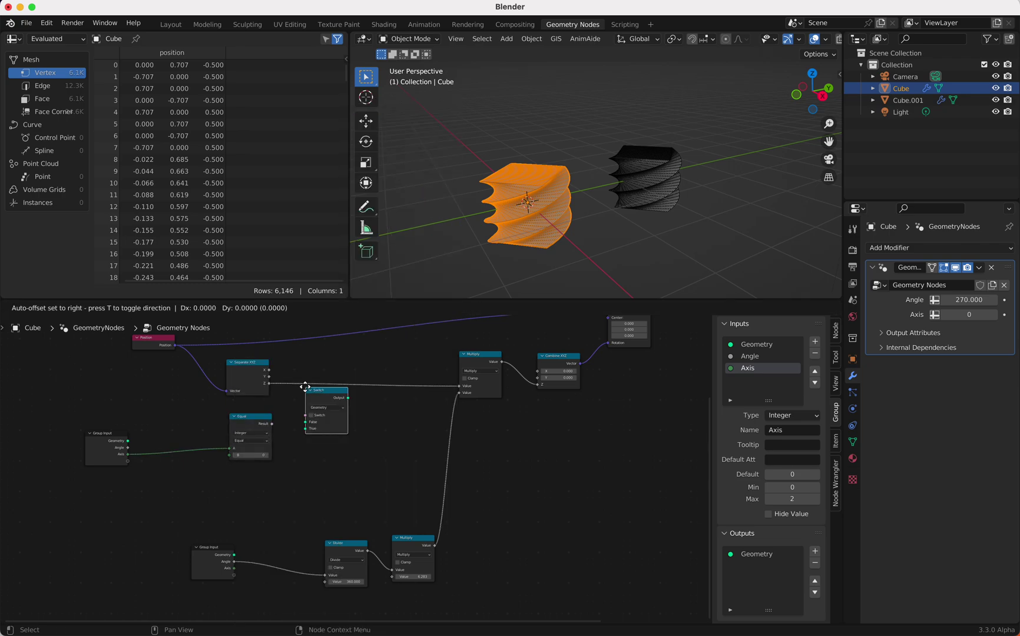
{"action": "left_click", "coordinate": [307, 414]}
{"action": "left_click", "coordinate": [342, 431]}
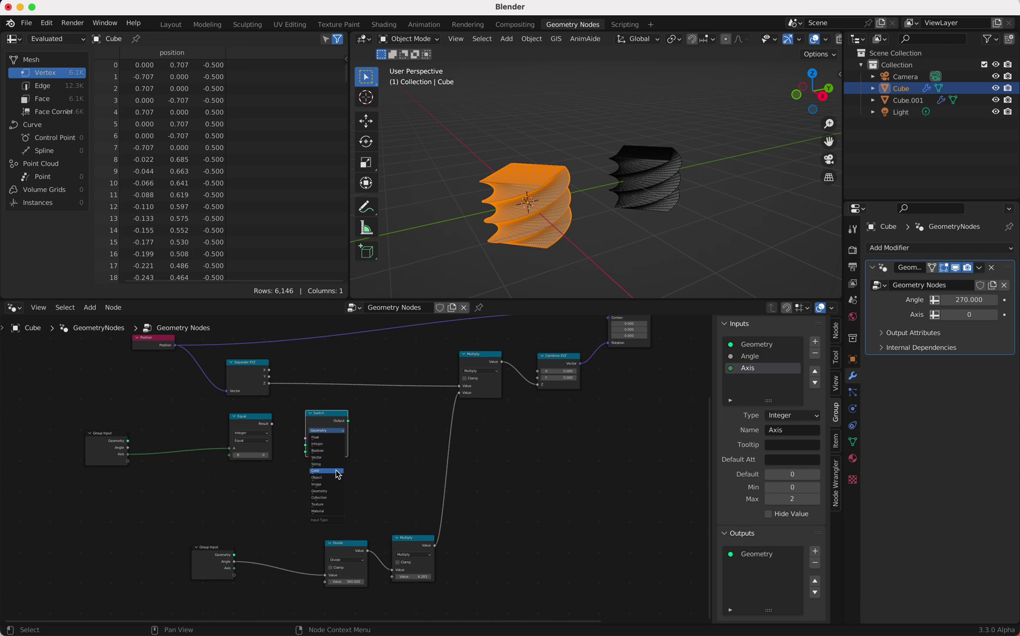
{"action": "left_click", "coordinate": [321, 437]}
{"action": "left_click_drag", "start_coordinate": [268, 370], "coordinate": [304, 443]}
{"action": "key", "text": "Escape"}
Step: Duplicate the Switch and Equal nodes, feeding Axis into the new Equal with B set to 1
{"action": "left_click", "coordinate": [319, 414]}
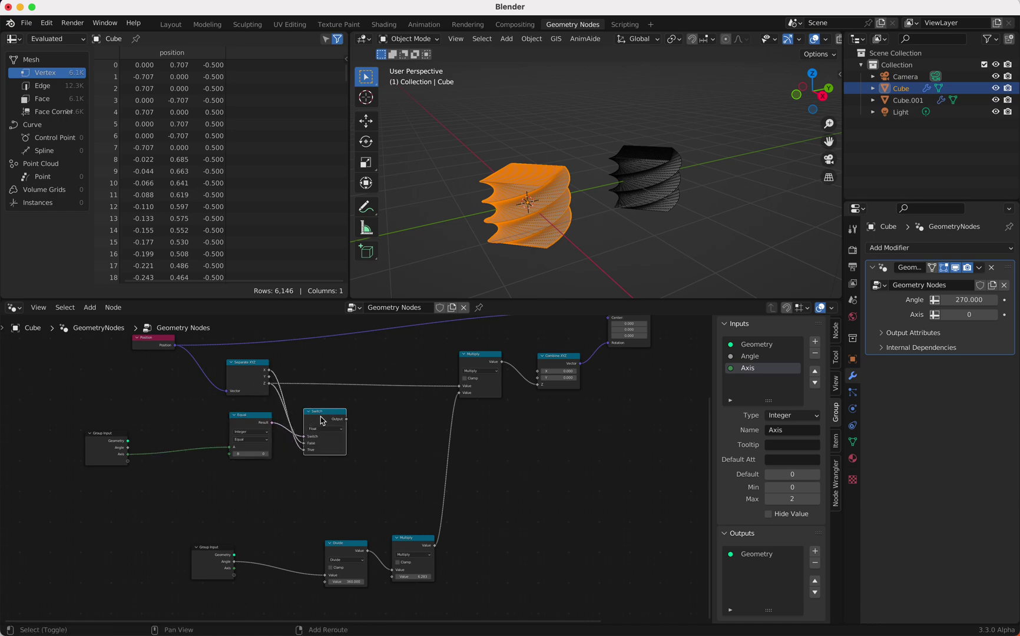
{"action": "key", "text": "shift+d"}
{"action": "left_click", "coordinate": [322, 471]}
{"action": "left_click", "coordinate": [265, 420]}
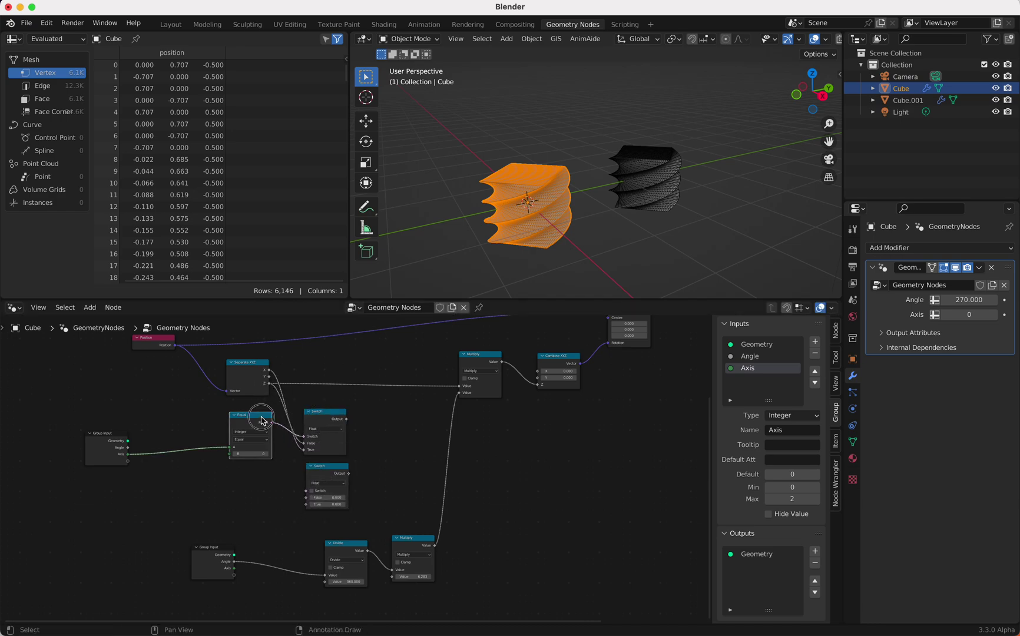
{"action": "key", "text": "shift+d"}
{"action": "left_click", "coordinate": [265, 475]}
{"action": "left_click_drag", "start_coordinate": [128, 454], "coordinate": [307, 491]}
{"action": "left_click", "coordinate": [254, 507]}
{"action": "type", "text": "1"}
{"action": "key", "text": "Return"}
Step: Wire Y and the upper Switch into the lower Switch, and its result into Multiply
{"action": "left_click_drag", "start_coordinate": [269, 376], "coordinate": [306, 505]}
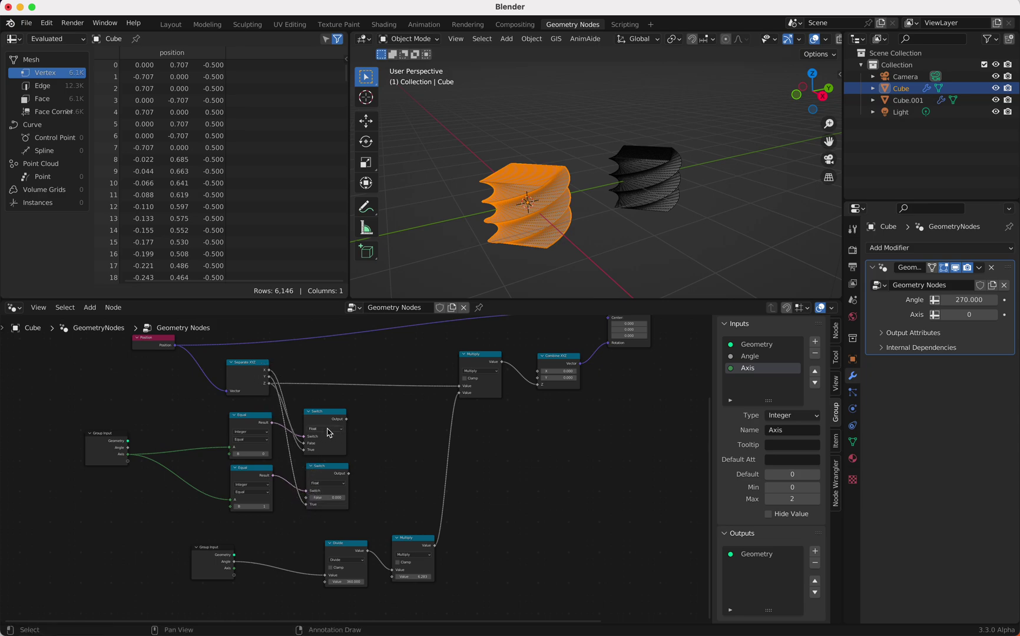
{"action": "left_click_drag", "start_coordinate": [347, 419], "coordinate": [307, 497]}
{"action": "left_click_drag", "start_coordinate": [348, 473], "coordinate": [460, 389]}
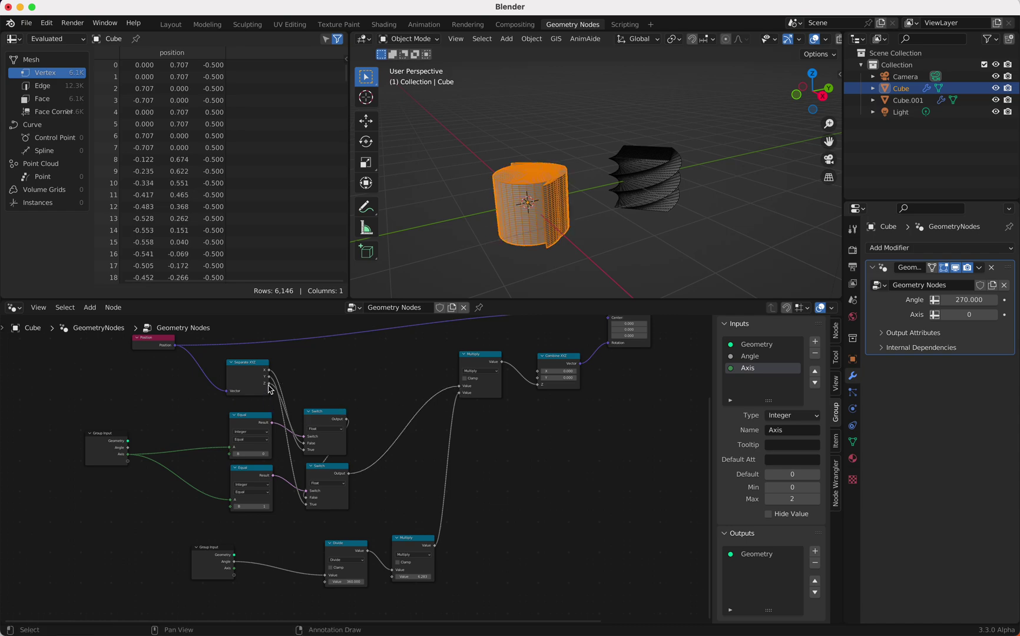
Step: Duplicate both Switch nodes and place the copies to the right
{"action": "scroll", "coordinate": [556, 427], "scroll_direction": "right", "scroll_amount": 2}
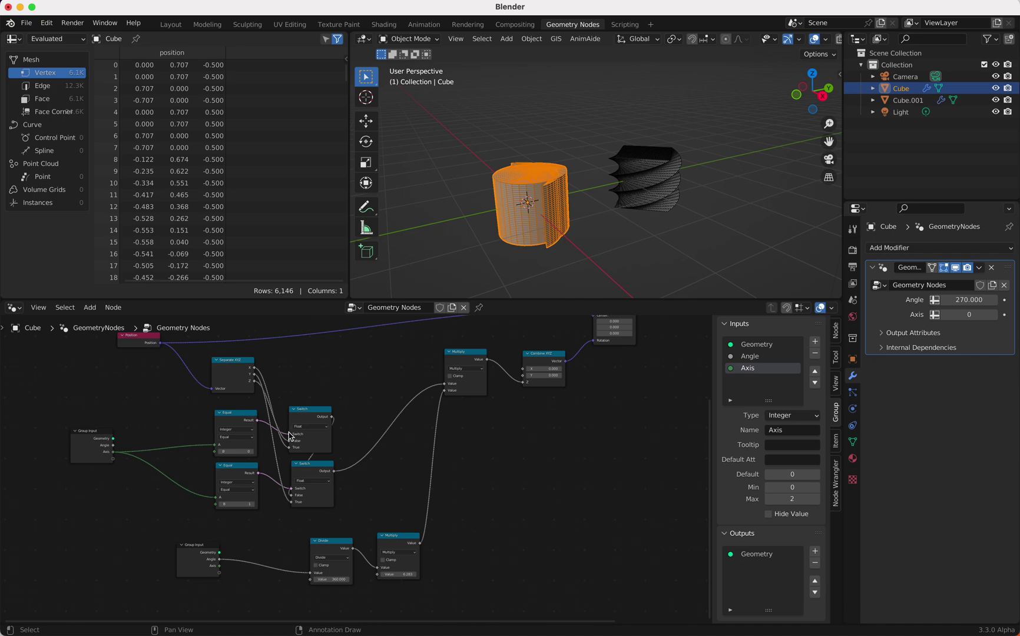
{"action": "scroll", "coordinate": [548, 483], "scroll_direction": "right", "scroll_amount": 3}
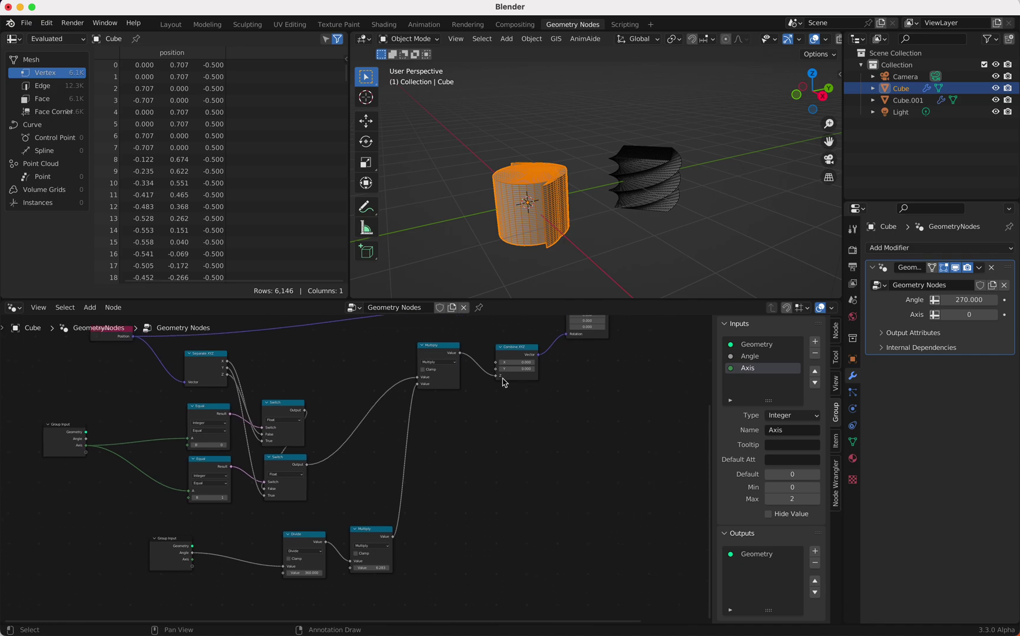
{"action": "left_click_drag", "start_coordinate": [525, 349], "coordinate": [530, 346]}
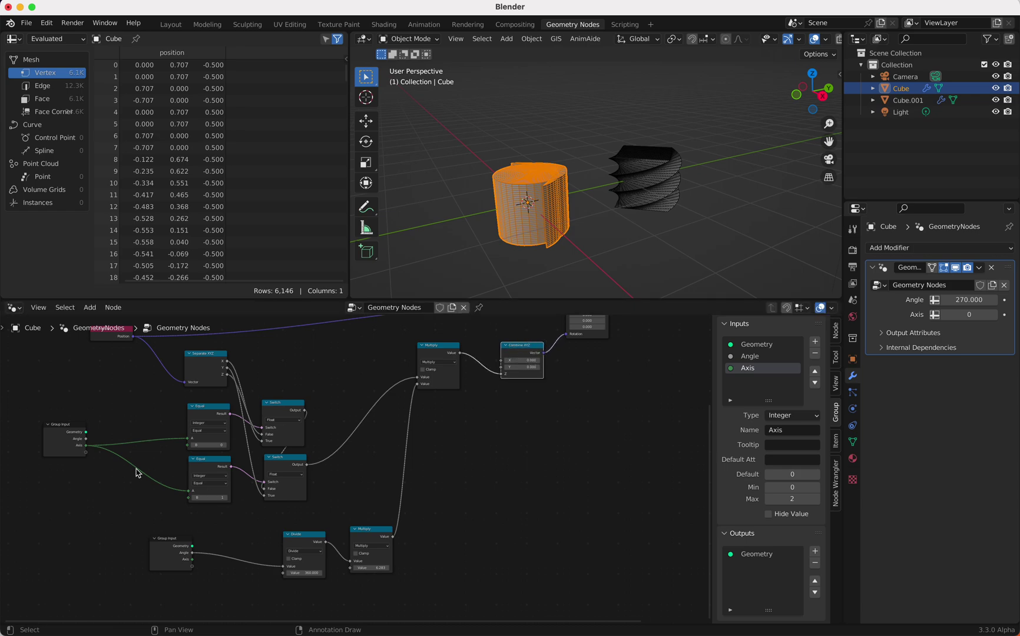
{"action": "left_click", "coordinate": [65, 424]}
{"action": "key", "text": "shift+d"}
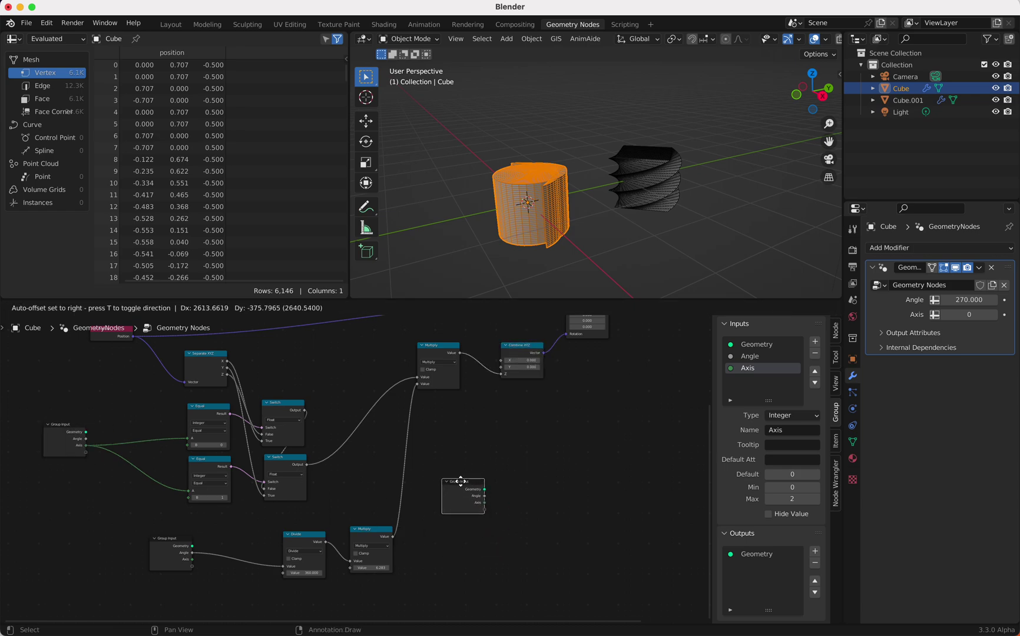
{"action": "right_click", "coordinate": [445, 460]}
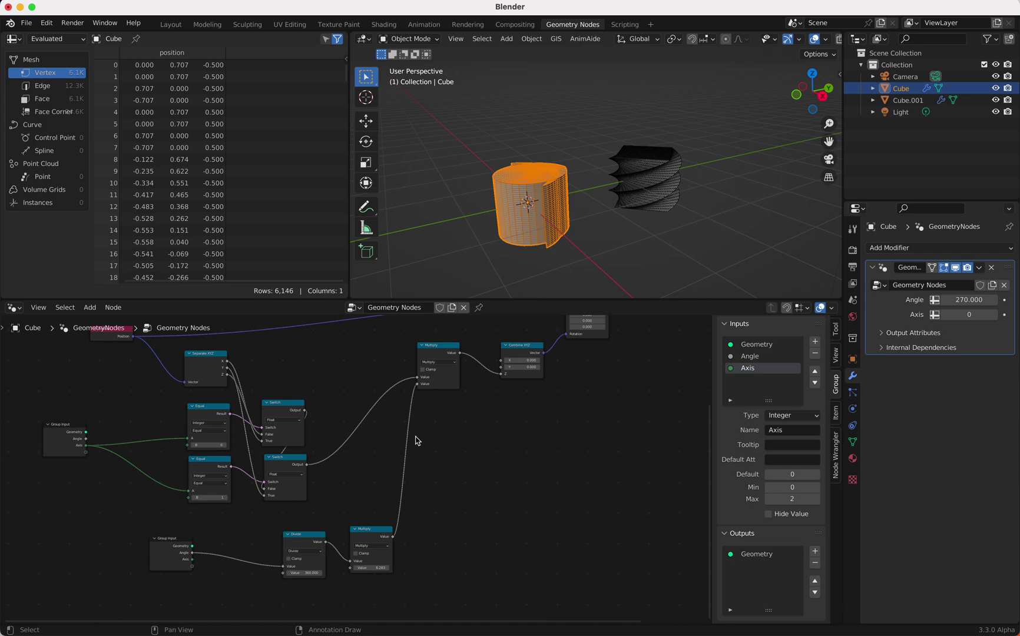
{"action": "left_click", "coordinate": [288, 398]}
{"action": "left_click", "coordinate": [285, 456], "text": "shift"}
{"action": "key", "text": "shift+d"}
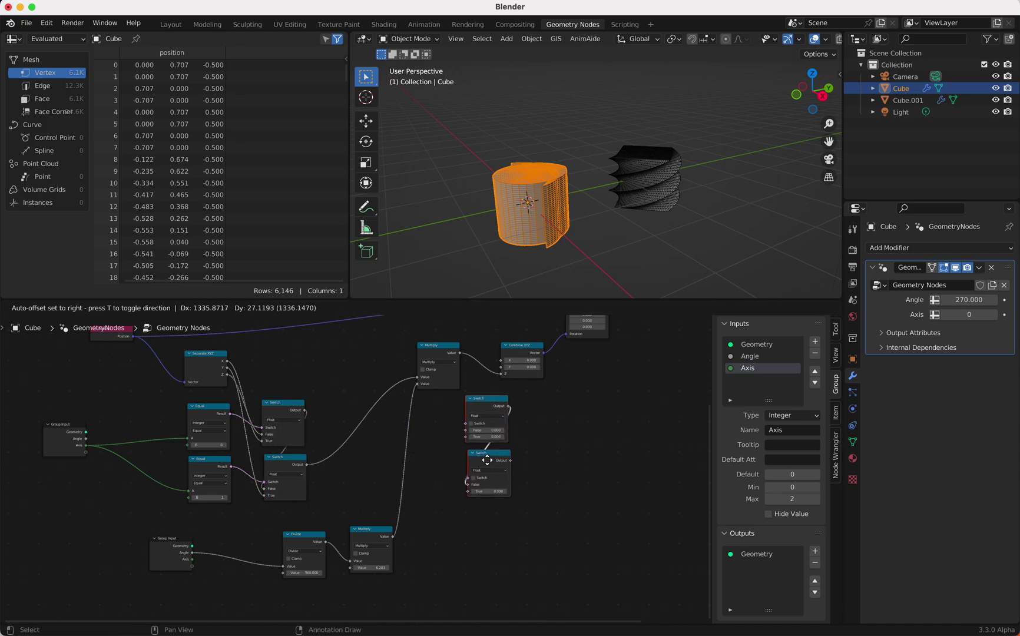
{"action": "left_click", "coordinate": [471, 467]}
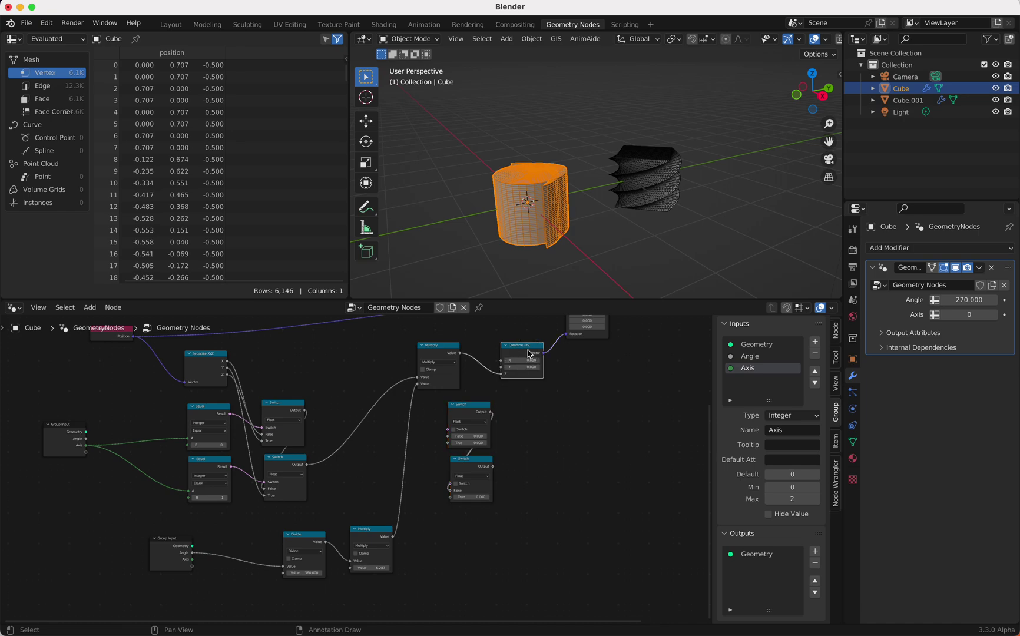
Step: Move the twist angle link from Combine XYZ's Z to X and duplicate Combine XYZ below
{"action": "scroll", "coordinate": [513, 368], "scroll_direction": "up", "scroll_amount": 2}
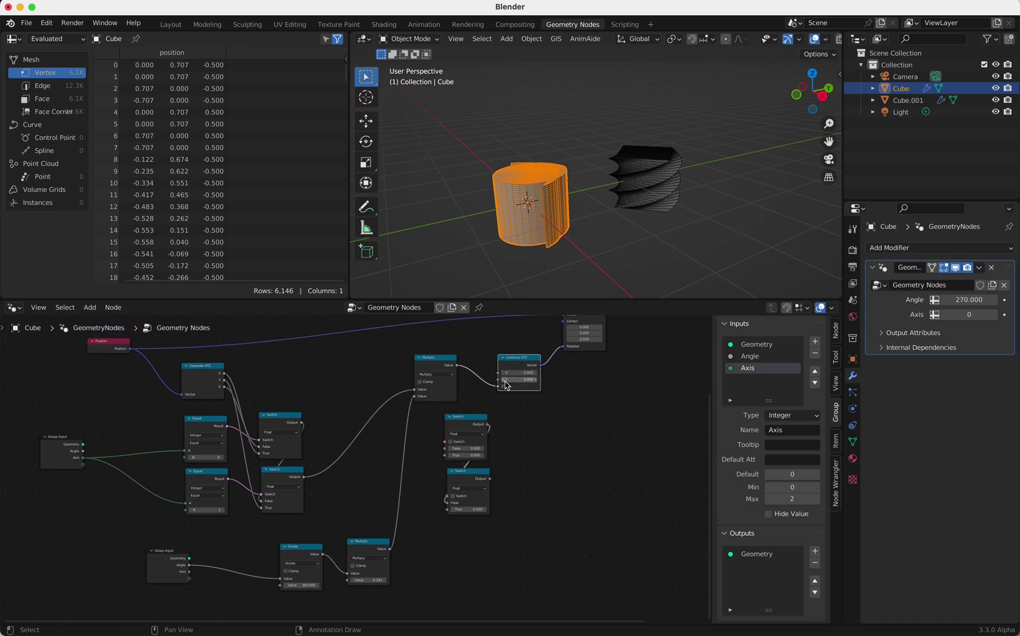
{"action": "mouse_move", "coordinate": [498, 387]}
{"action": "left_mouse_down"}
{"action": "mouse_move", "coordinate": [486, 383]}
{"action": "mouse_move", "coordinate": [502, 374]}
{"action": "left_mouse_up"}
{"action": "key", "text": "shift+d"}
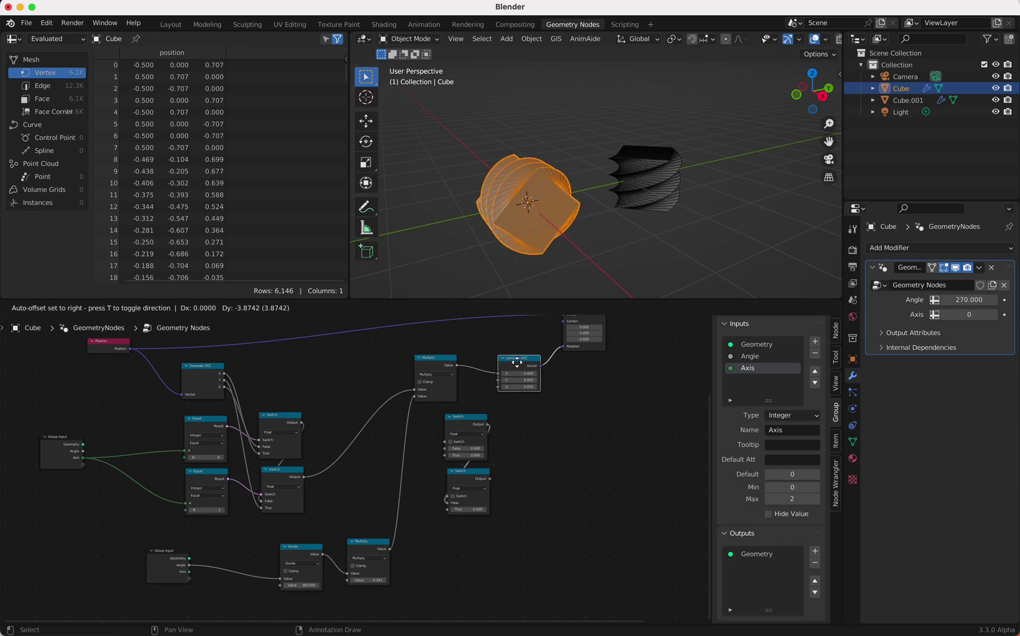
{"action": "left_click", "coordinate": [528, 415]}
Step: Feed the twist angle into Y of the second Combine XYZ and Z of a third copy
{"action": "left_click_drag", "start_coordinate": [459, 367], "coordinate": [508, 431]}
{"action": "left_click", "coordinate": [524, 363]}
{"action": "key", "text": "shift+d"}
{"action": "left_click", "coordinate": [538, 467]}
{"action": "left_click_drag", "start_coordinate": [459, 366], "coordinate": [513, 489]}
Step: Reposition the Switch copies and connect the Axis-equals-0 Equal result into one
{"action": "left_click_drag", "start_coordinate": [460, 427], "coordinate": [451, 428]}
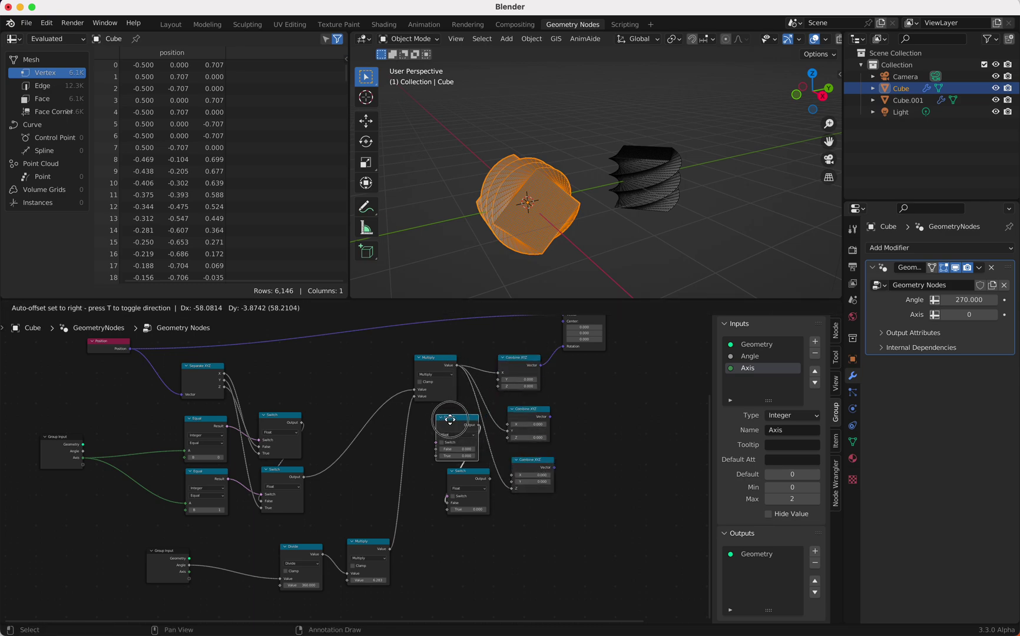
{"action": "left_click_drag", "start_coordinate": [468, 476], "coordinate": [442, 480]}
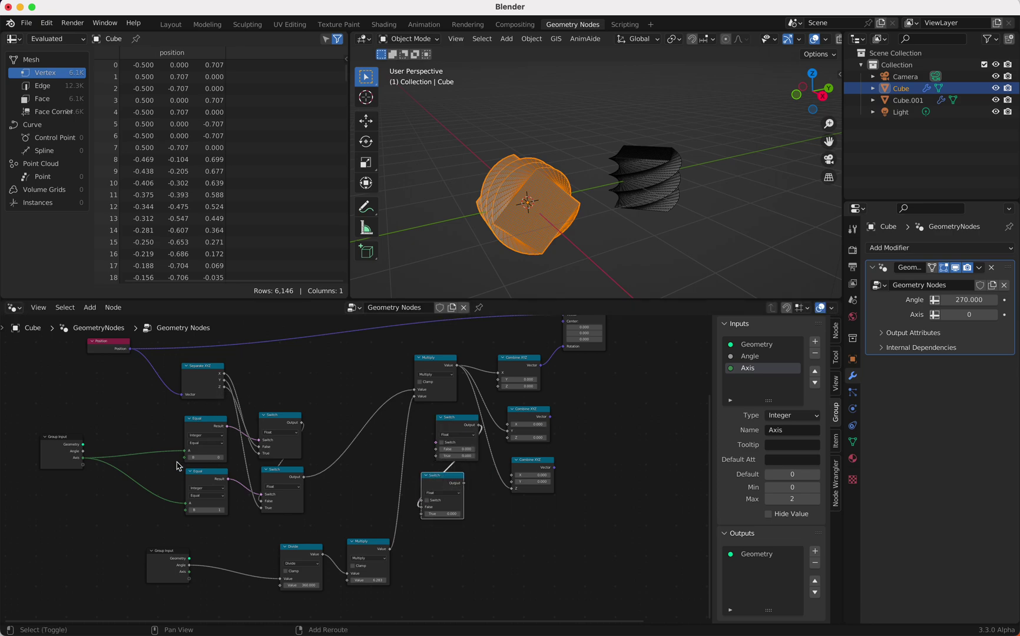
{"action": "left_click_drag", "start_coordinate": [448, 429], "coordinate": [435, 429]}
{"action": "left_click_drag", "start_coordinate": [228, 427], "coordinate": [424, 442]}
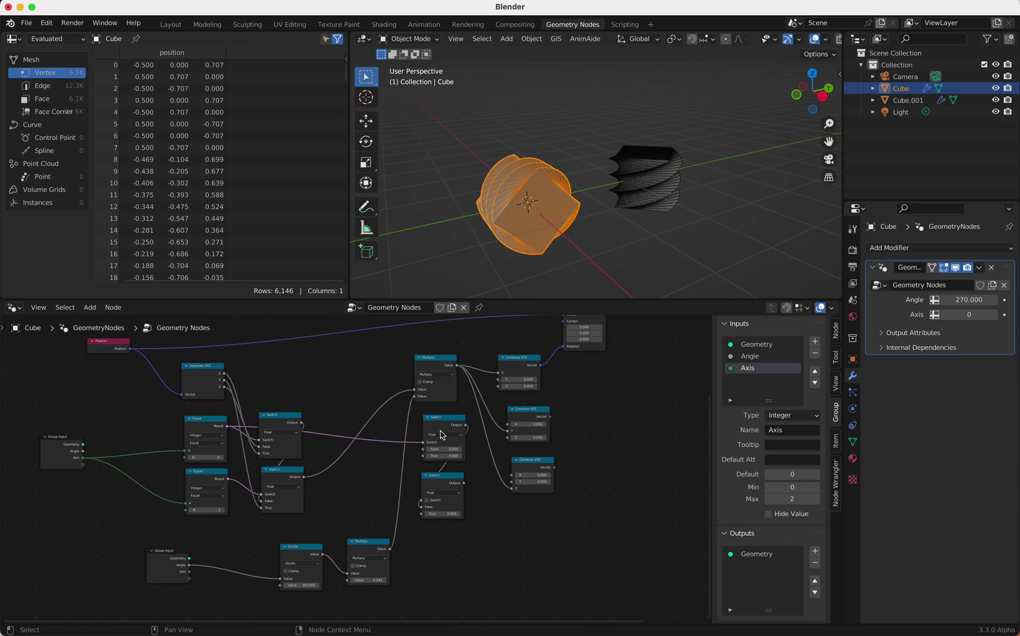
Step: Change both copied Switch nodes from Float to Vector type
{"action": "left_click", "coordinate": [445, 434]}
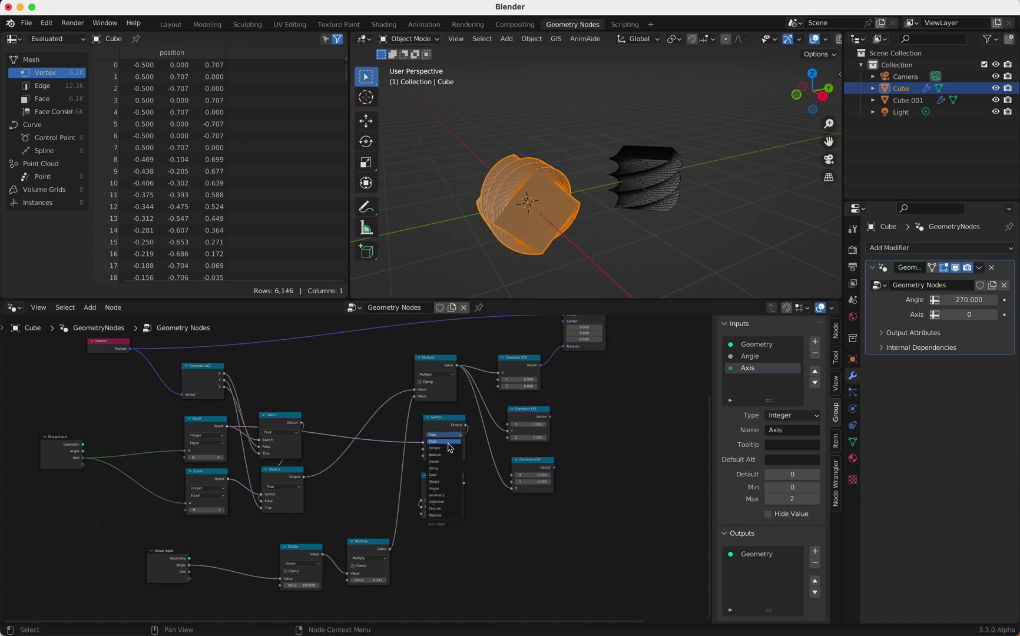
{"action": "left_click", "coordinate": [449, 462]}
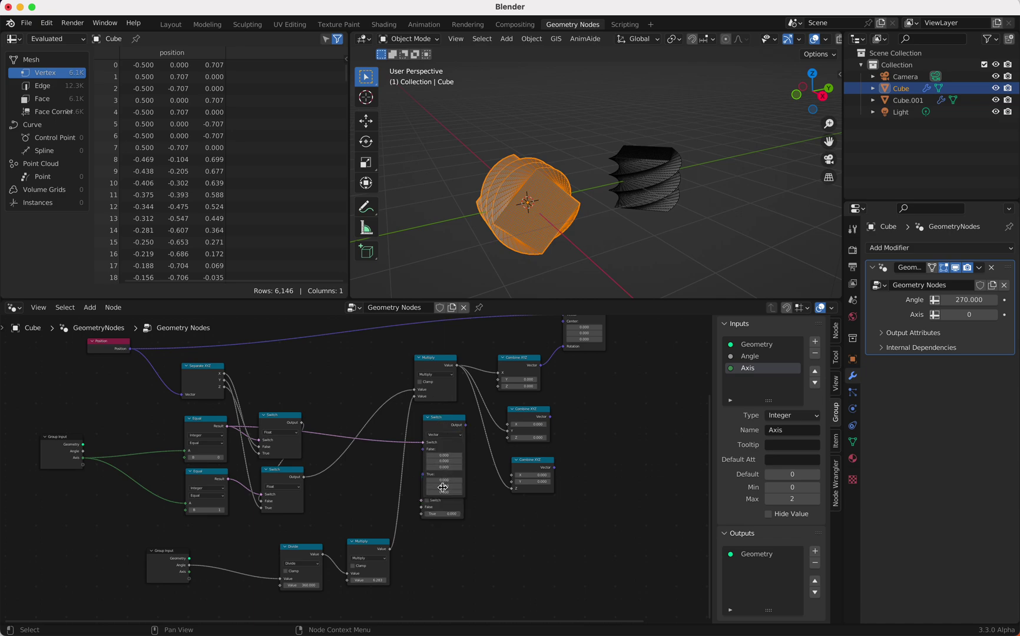
{"action": "left_click", "coordinate": [447, 513]}
{"action": "left_click_drag", "start_coordinate": [450, 481], "coordinate": [457, 509]}
{"action": "left_click", "coordinate": [453, 521]}
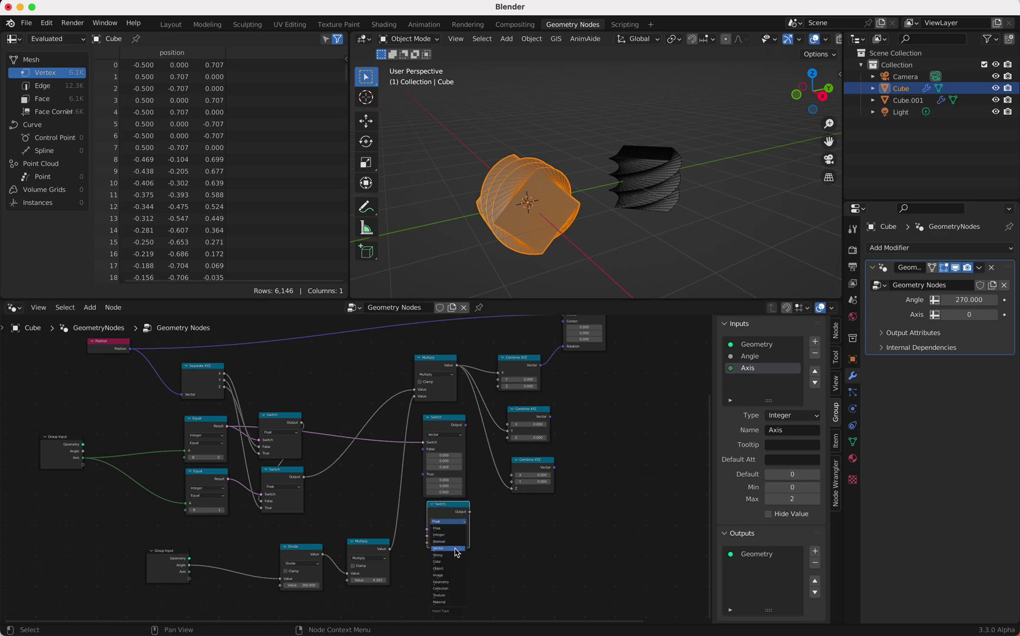
{"action": "left_click", "coordinate": [458, 549]}
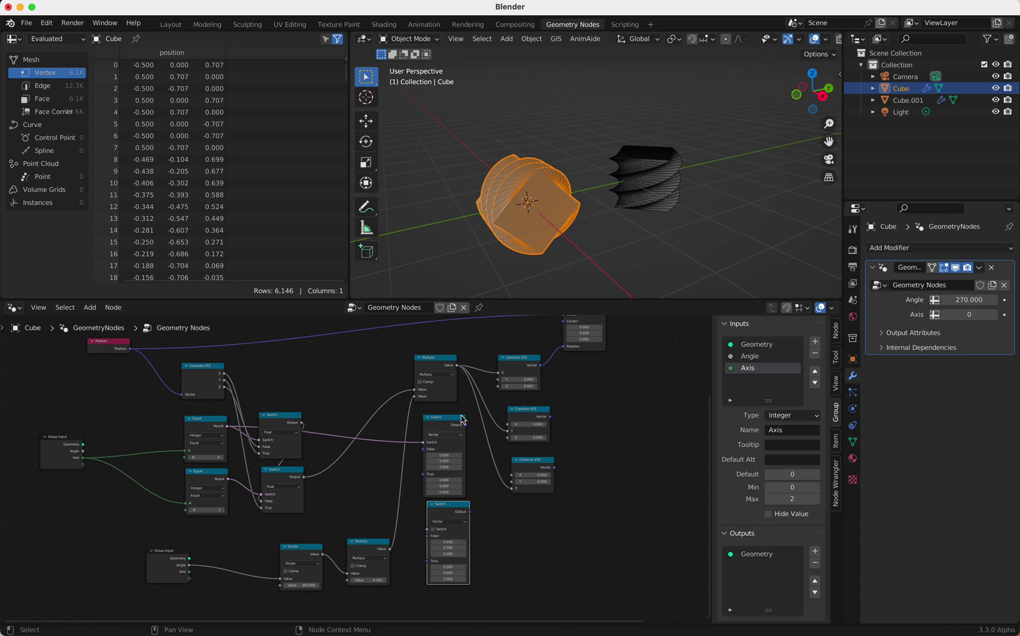
Step: Route the three Combine XYZ vectors and Equal results through the Switches into Vector Rotate's Rotation
{"action": "left_click_drag", "start_coordinate": [543, 369], "coordinate": [427, 479]}
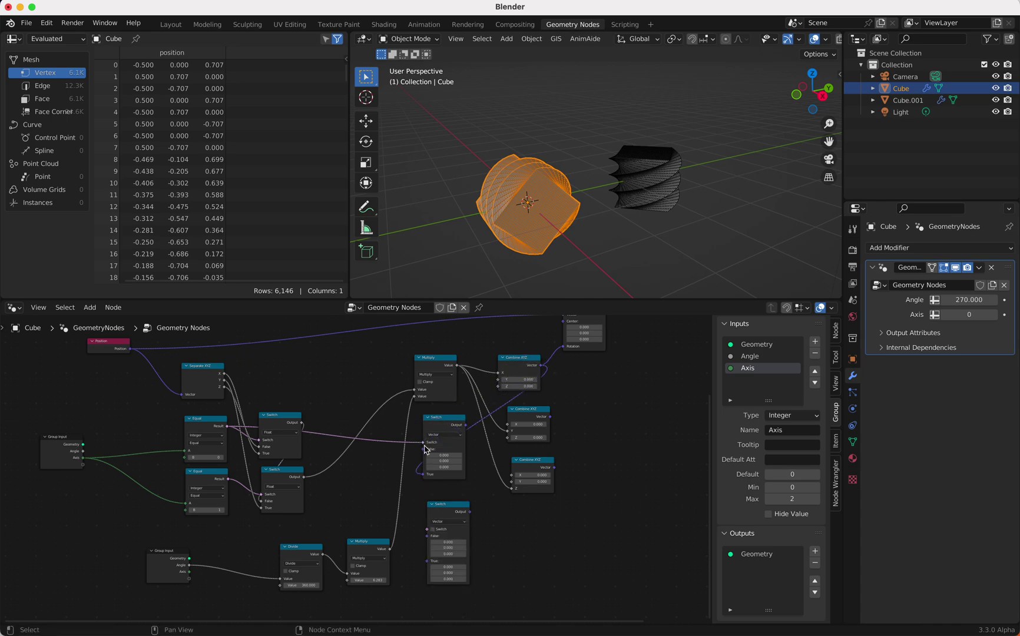
{"action": "left_click_drag", "start_coordinate": [227, 479], "coordinate": [427, 529]}
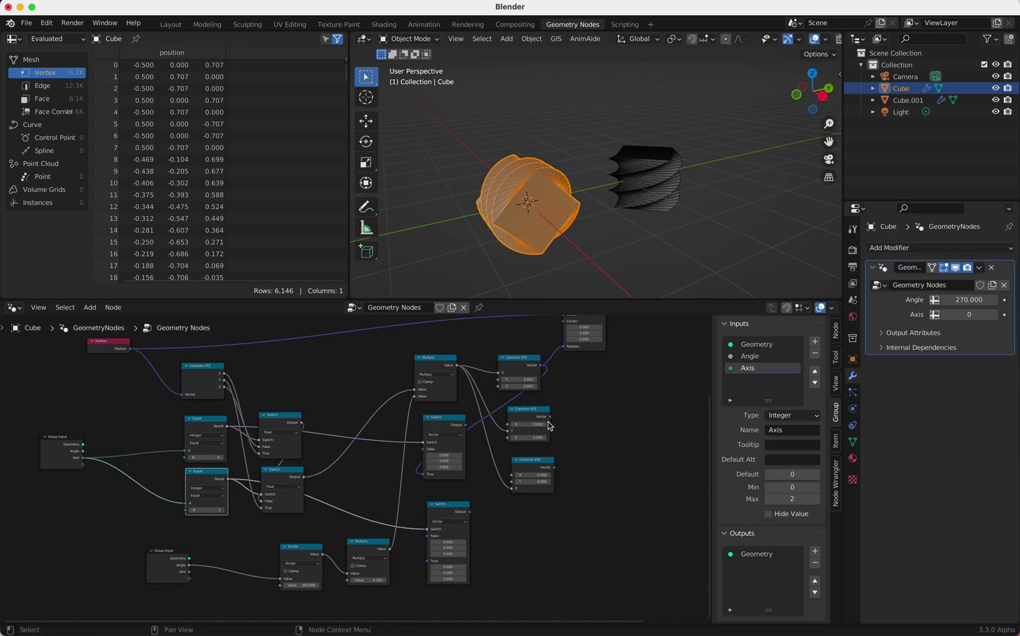
{"action": "left_click_drag", "start_coordinate": [548, 417], "coordinate": [427, 561]}
{"action": "left_click_drag", "start_coordinate": [466, 426], "coordinate": [444, 446]}
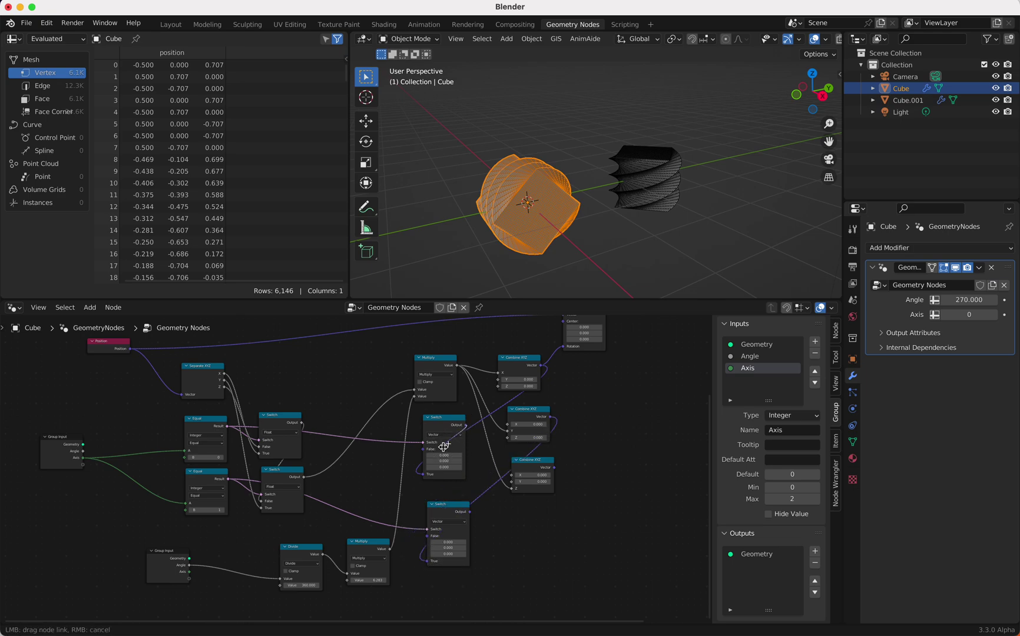
{"action": "left_click_drag", "start_coordinate": [444, 446], "coordinate": [429, 535]}
{"action": "left_click_drag", "start_coordinate": [555, 469], "coordinate": [424, 449]}
{"action": "left_click_drag", "start_coordinate": [472, 517], "coordinate": [569, 349]}
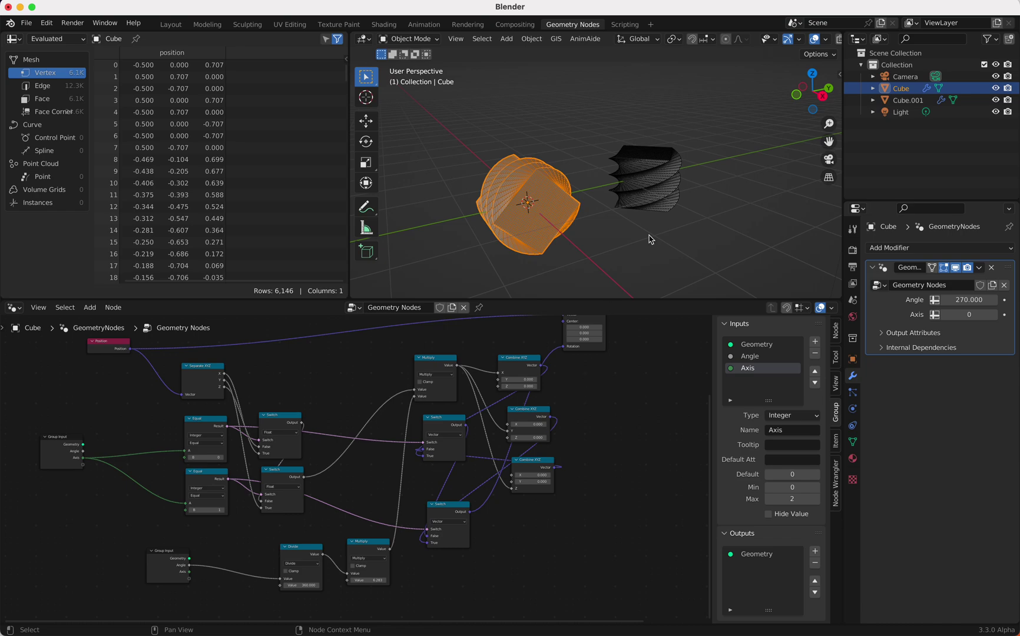
Step: Set the Cube's node Axis input to 1 and Cube.001's Simple Deform axis to Y
{"action": "scroll", "coordinate": [650, 240], "scroll_direction": "left", "scroll_amount": 5}
{"action": "scroll", "coordinate": [649, 239], "scroll_direction": "right", "scroll_amount": 2}
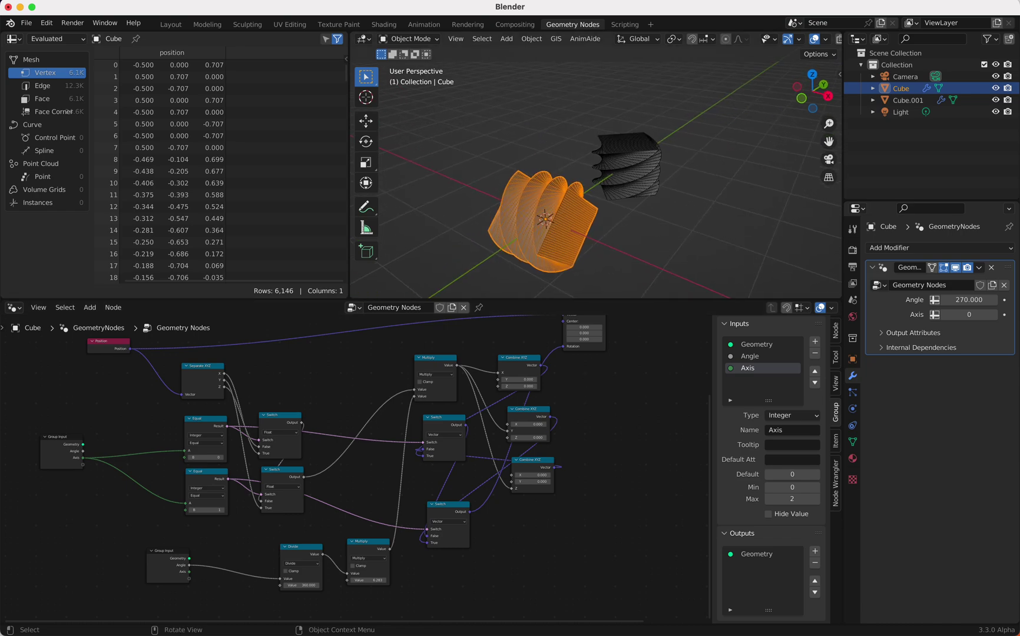
{"action": "left_click", "coordinate": [656, 184]}
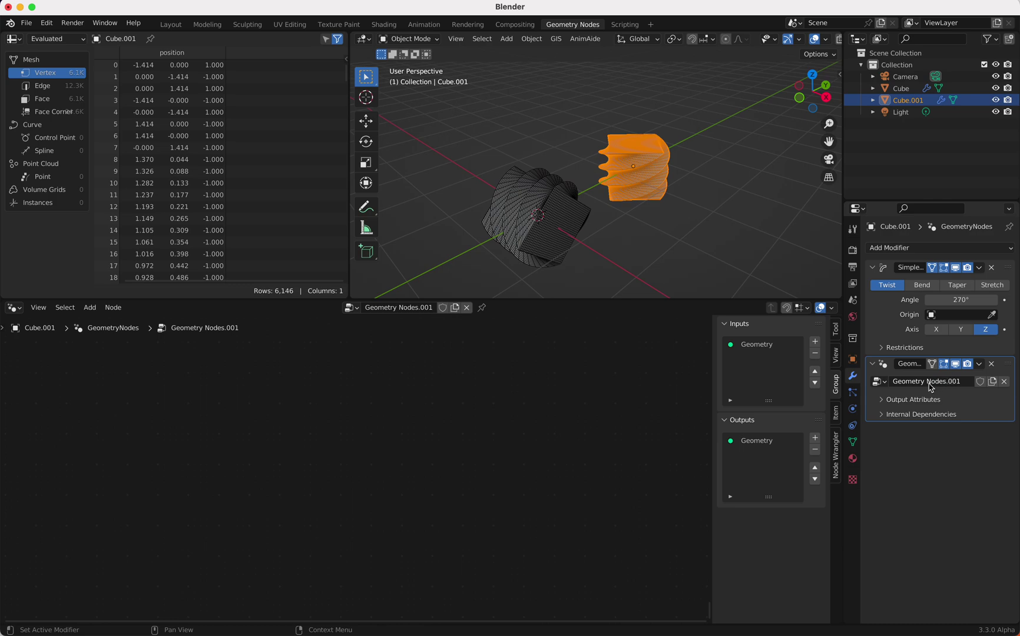
{"action": "left_click", "coordinate": [565, 227]}
{"action": "left_click", "coordinate": [995, 316]}
{"action": "left_click", "coordinate": [995, 316]}
{"action": "scroll", "coordinate": [692, 221], "scroll_direction": "right", "scroll_amount": 5}
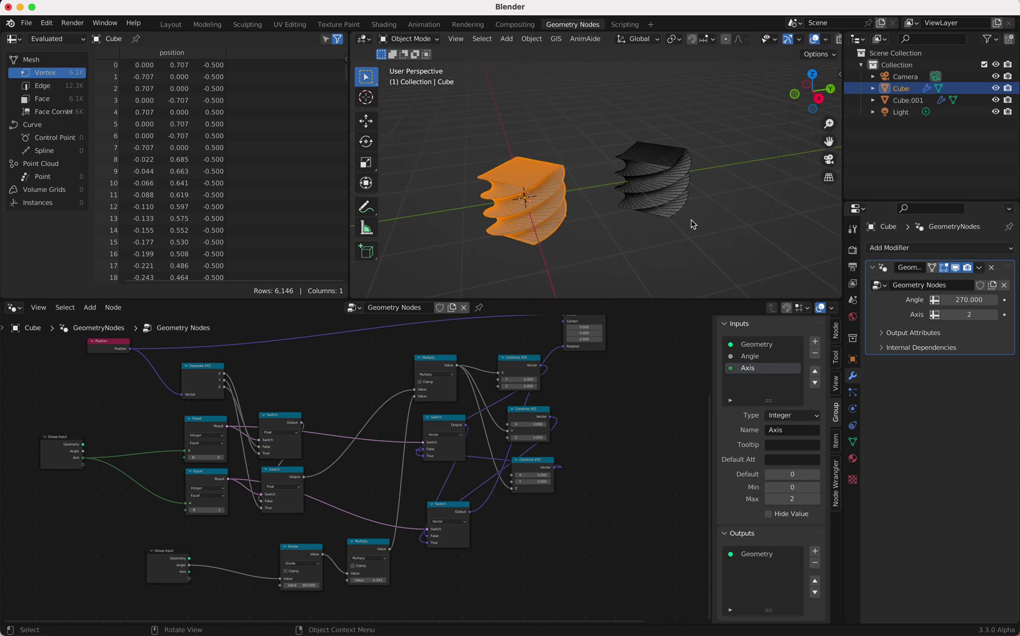
{"action": "left_click", "coordinate": [663, 187]}
{"action": "left_click", "coordinate": [962, 330]}
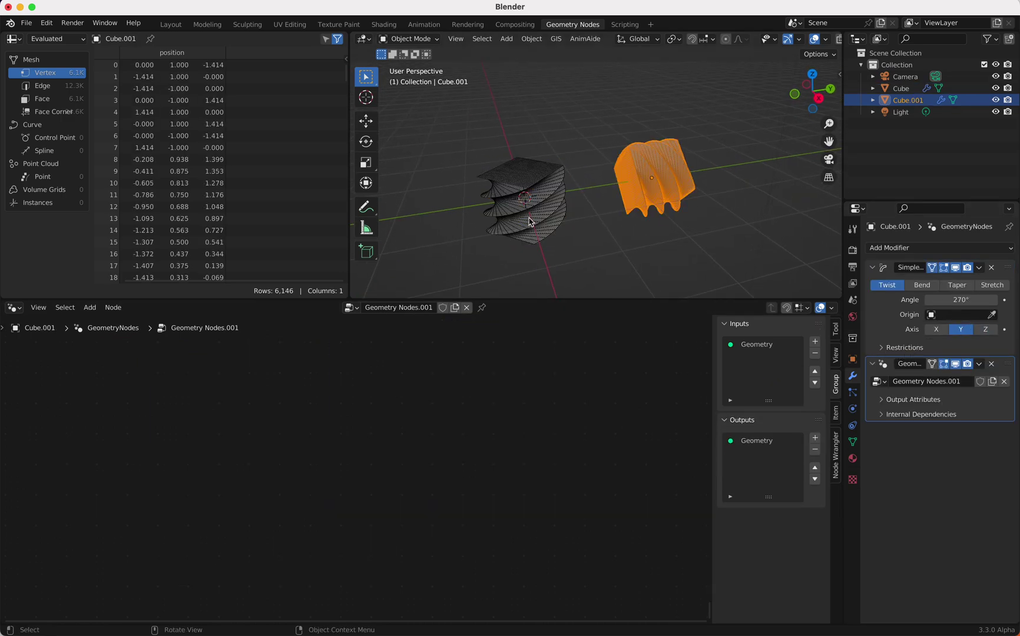
{"action": "left_click", "coordinate": [532, 224]}
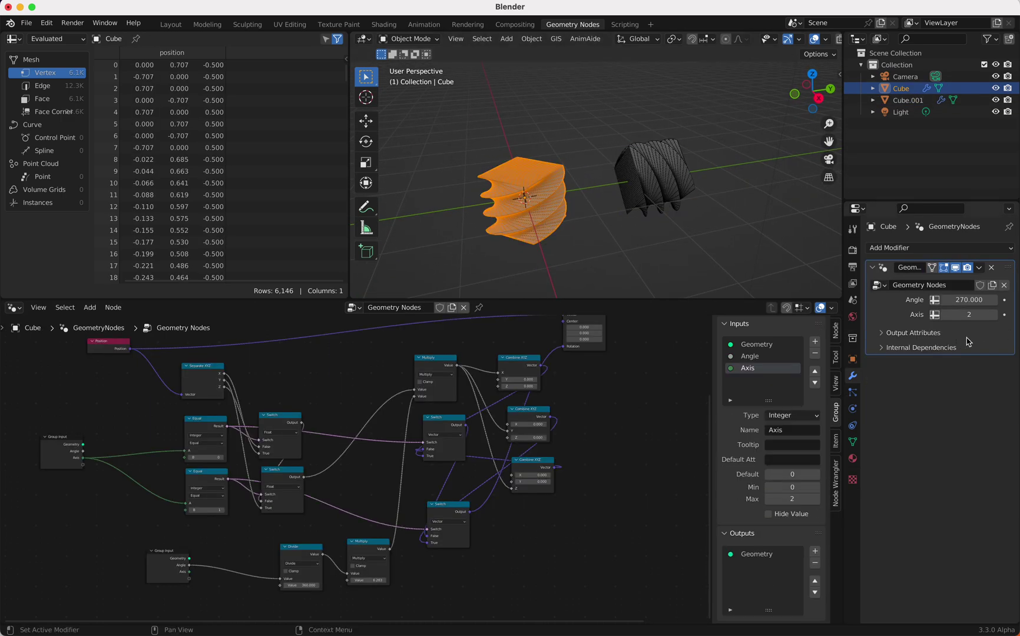
{"action": "left_click", "coordinate": [945, 316]}
Step: Set the twist Angle to 90 on the Cube and on Cube.001's Simple Deform
{"action": "scroll", "coordinate": [628, 185], "scroll_direction": "up", "scroll_amount": 3}
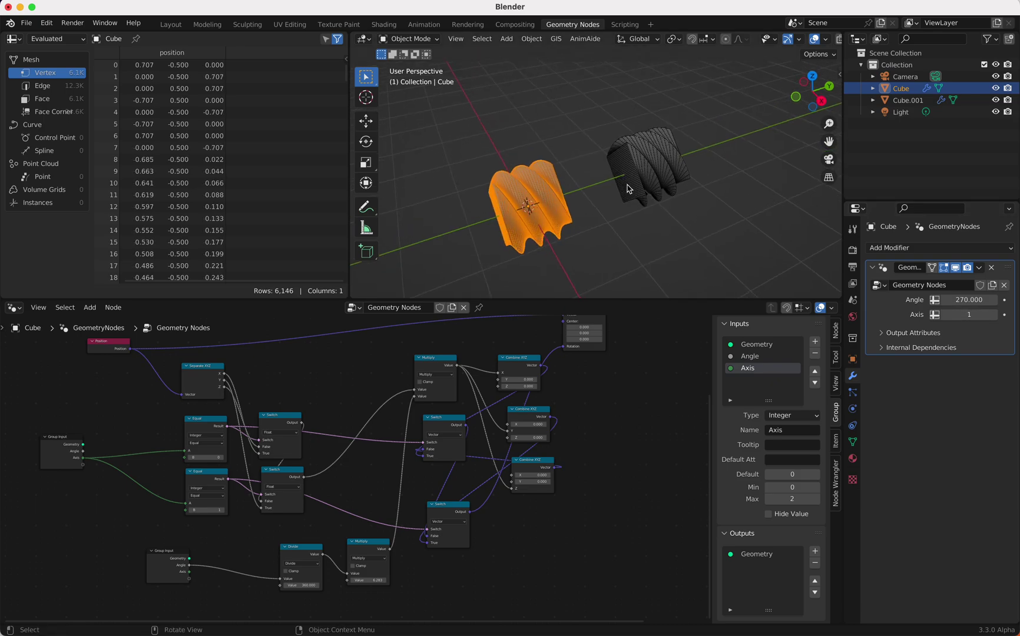
{"action": "left_click", "coordinate": [969, 302]}
{"action": "type", "text": "90"}
{"action": "key", "text": "Return"}
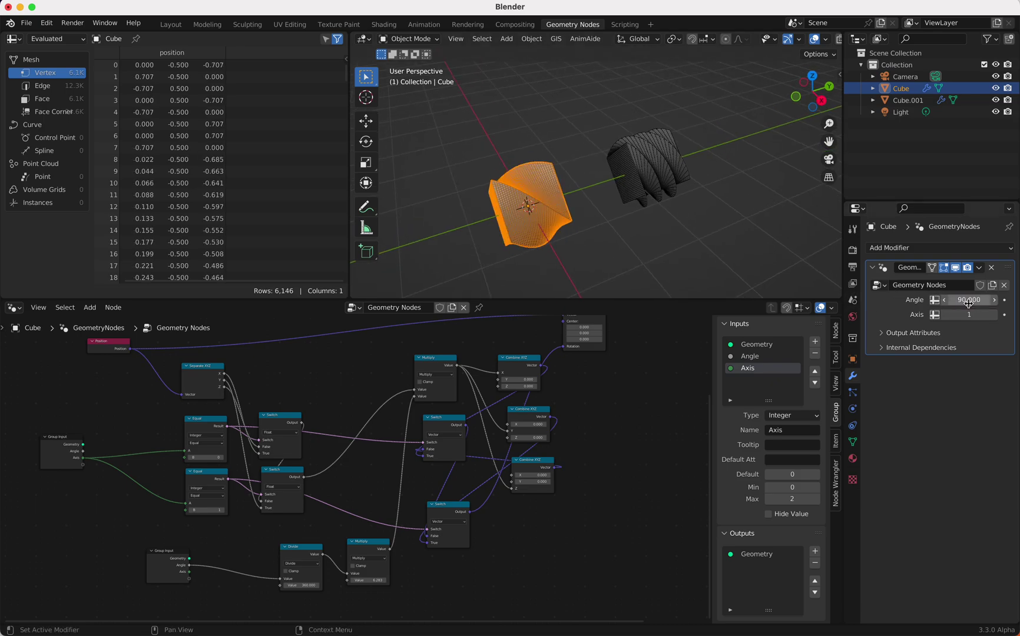
{"action": "left_click", "coordinate": [643, 197]}
{"action": "left_click", "coordinate": [965, 298]}
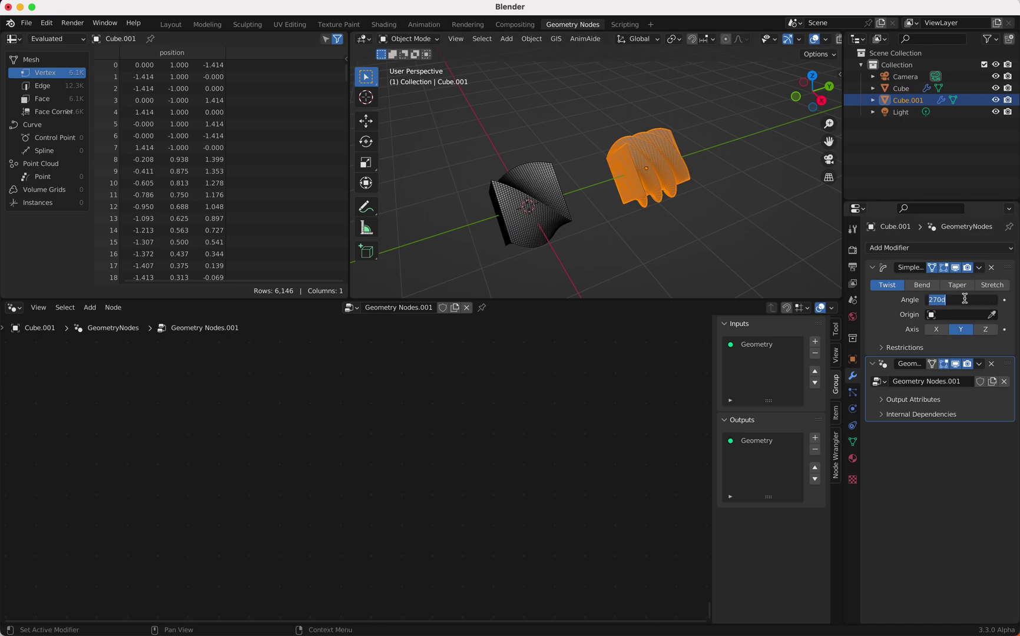
{"action": "key", "text": "Return"}
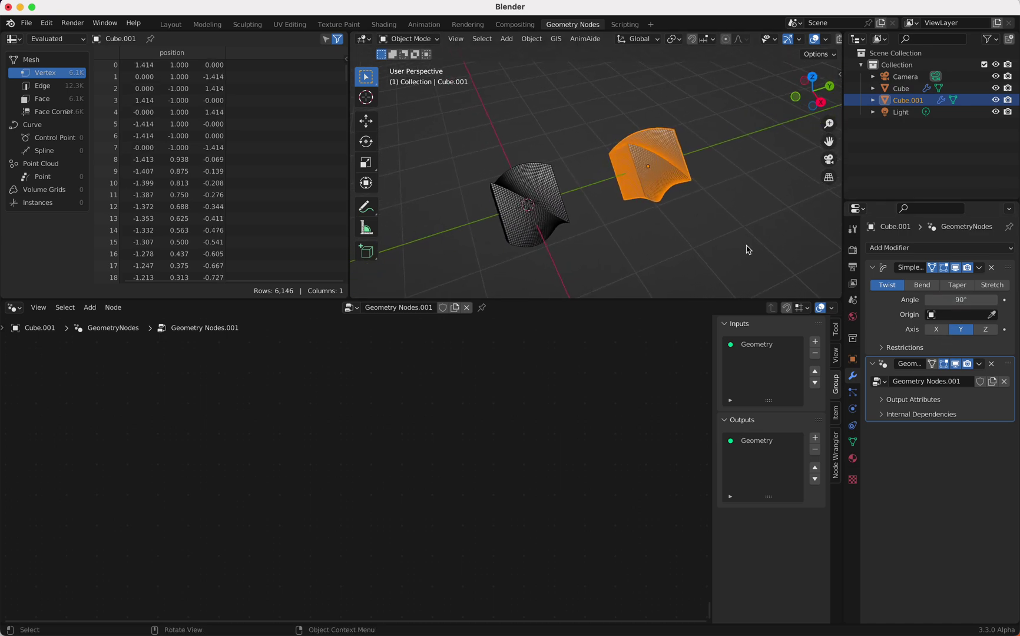
{"action": "left_click", "coordinate": [547, 226]}
Step: Pin the node editor to the Geometry Nodes tree and save as gn_tutorial_twist_13.blend
{"action": "left_click", "coordinate": [479, 308]}
{"action": "key", "text": "super+s"}
{"action": "double_click", "coordinate": [363, 491]}
{"action": "left_click", "coordinate": [364, 491]}
{"action": "double_click", "coordinate": [363, 490]}
{"action": "type", "text": "gn_tutorial_twist_13.blend"}
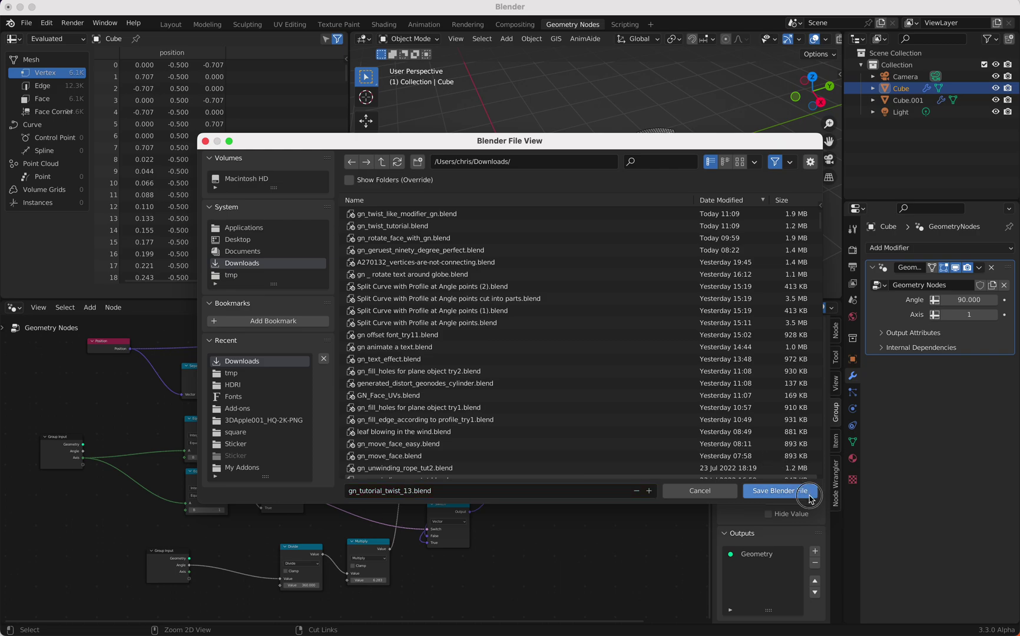
{"action": "left_click", "coordinate": [778, 491]}
{"action": "middle_click_drag", "start_coordinate": [630, 250], "coordinate": [636, 249]}
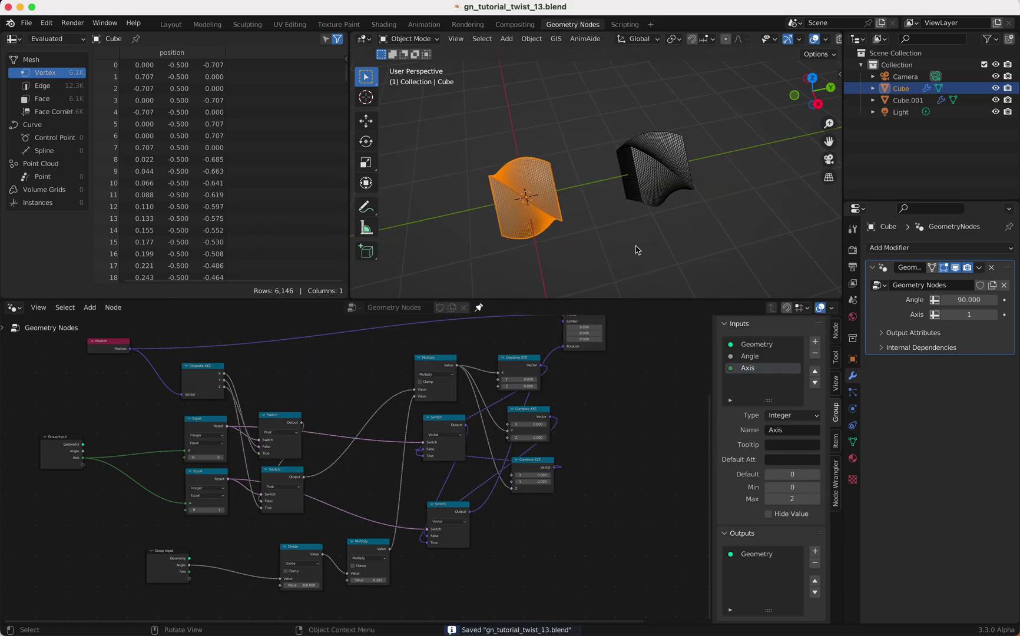
{"action": "left_click", "coordinate": [668, 197]}
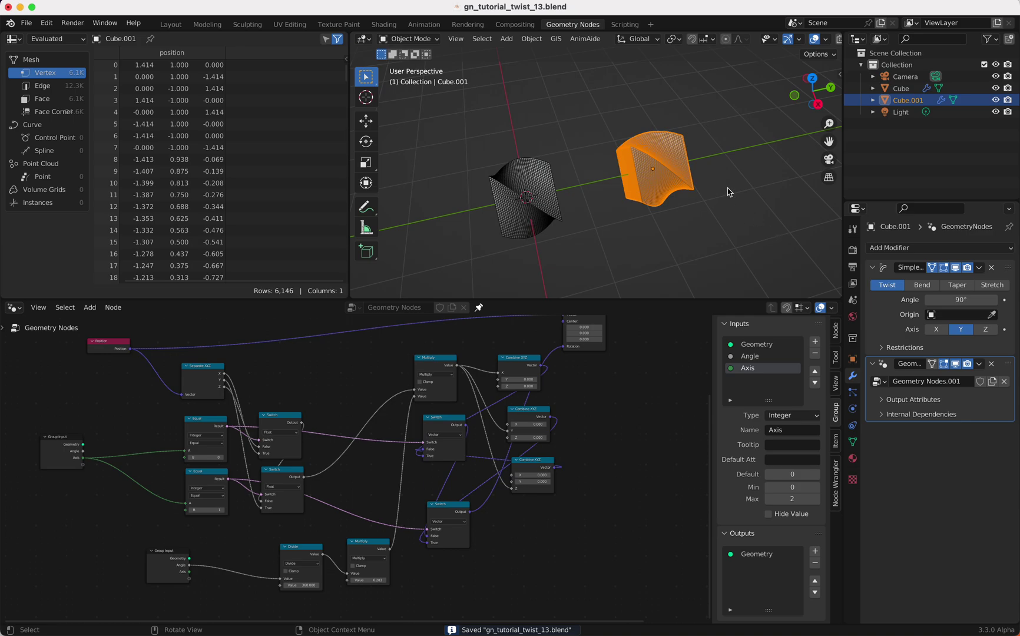
Step: Snap the 3D cursor to Cube.001 and add a Plain Axes Empty there
{"action": "scroll", "coordinate": [728, 192], "scroll_direction": "right", "scroll_amount": 3}
{"action": "scroll", "coordinate": [730, 191], "scroll_direction": "right", "scroll_amount": 5}
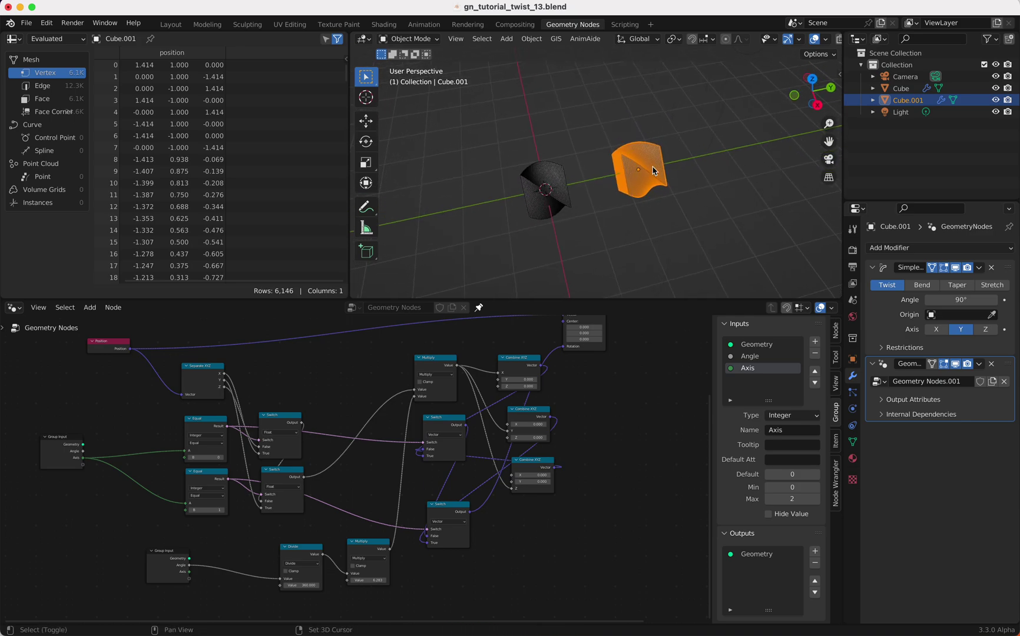
{"action": "key", "text": "shift+s"}
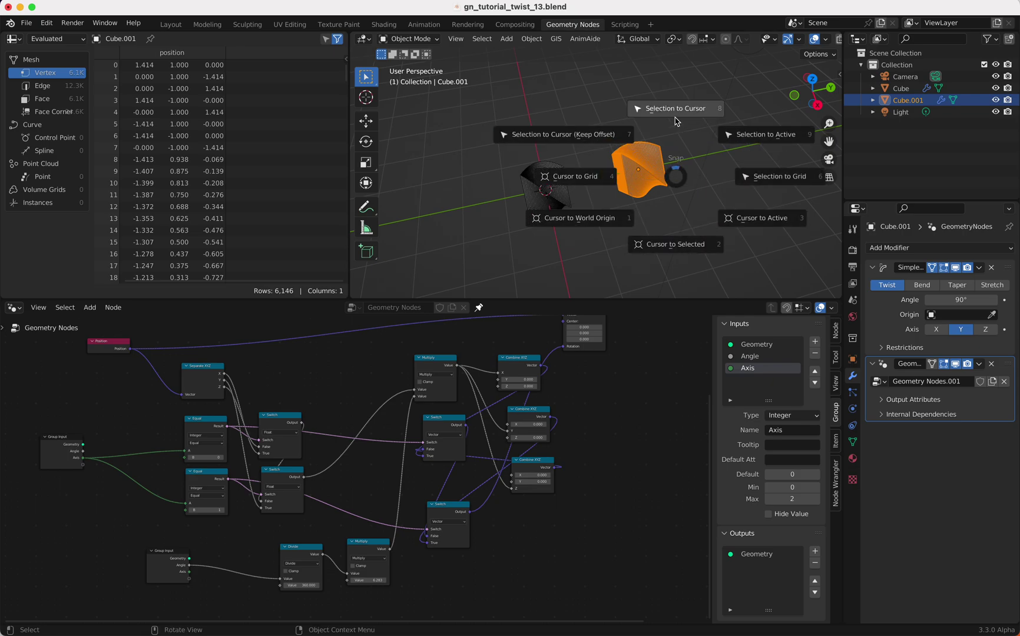
{"action": "left_click", "coordinate": [674, 237]}
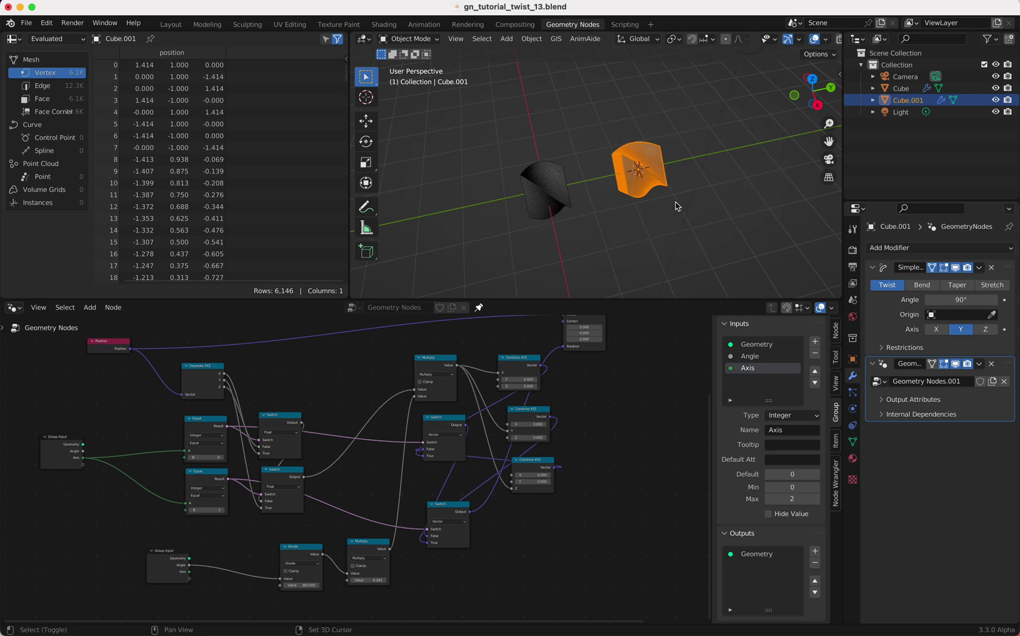
{"action": "key", "text": "shift+a"}
{"action": "mouse_move", "coordinate": [684, 203]}
{"action": "mouse_move", "coordinate": [663, 320]}
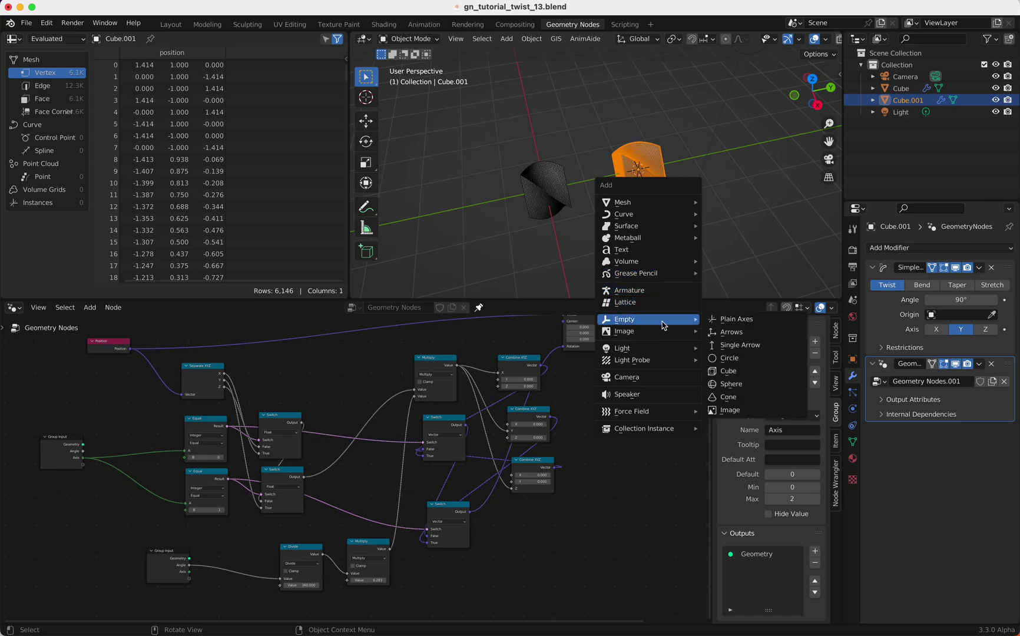
{"action": "left_click", "coordinate": [739, 322]}
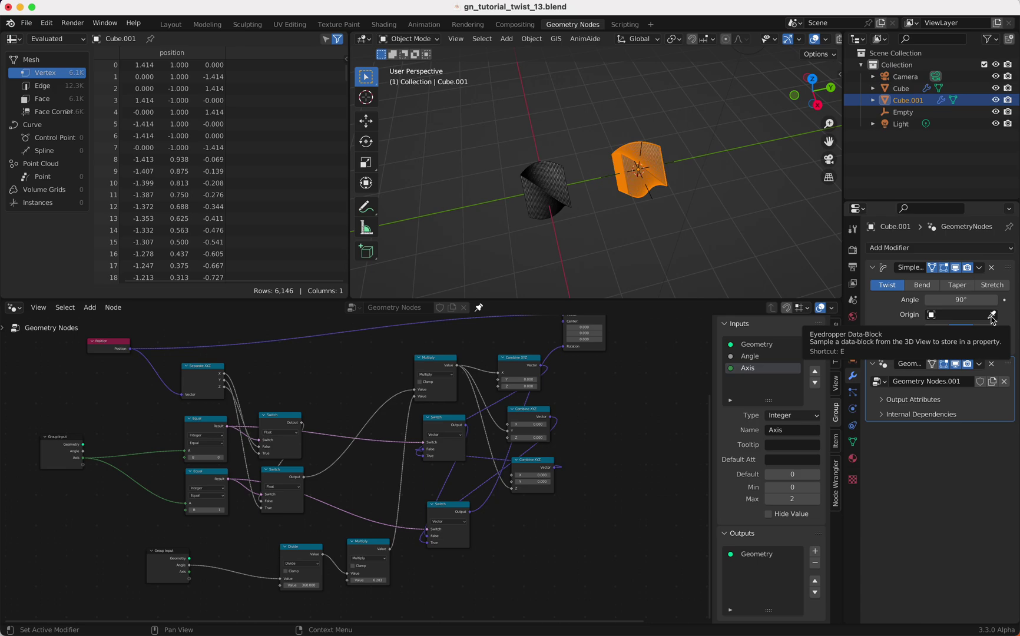
Step: Delete Cube.001's Geometry Nodes modifier and set the Empty as its Simple Deform origin
{"action": "left_click", "coordinate": [992, 364]}
{"action": "left_click", "coordinate": [993, 314]}
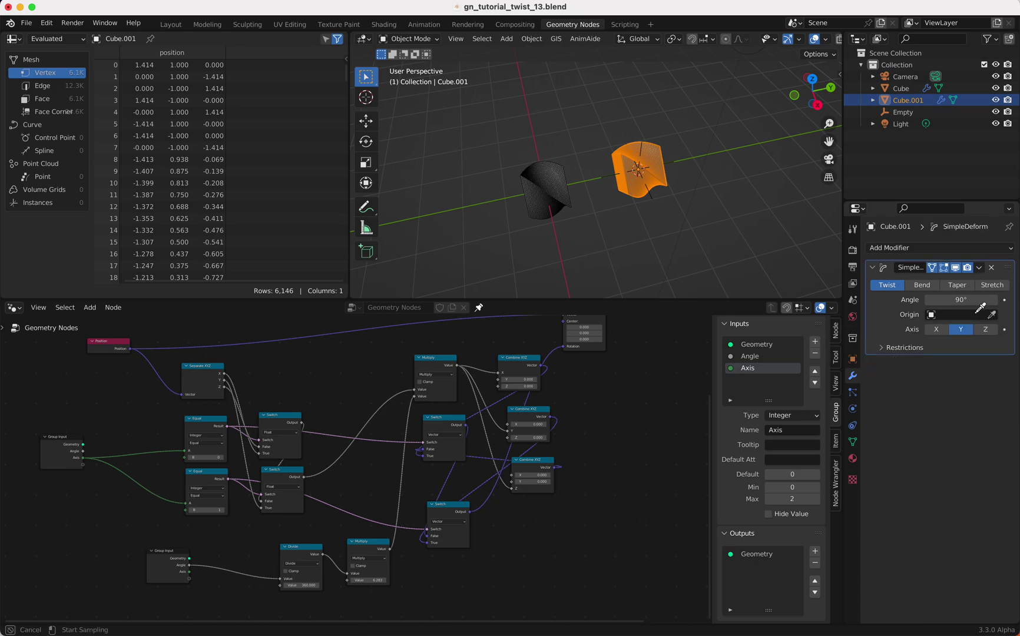
{"action": "left_click", "coordinate": [656, 189]}
{"action": "middle_click_drag", "start_coordinate": [645, 212], "coordinate": [624, 215]}
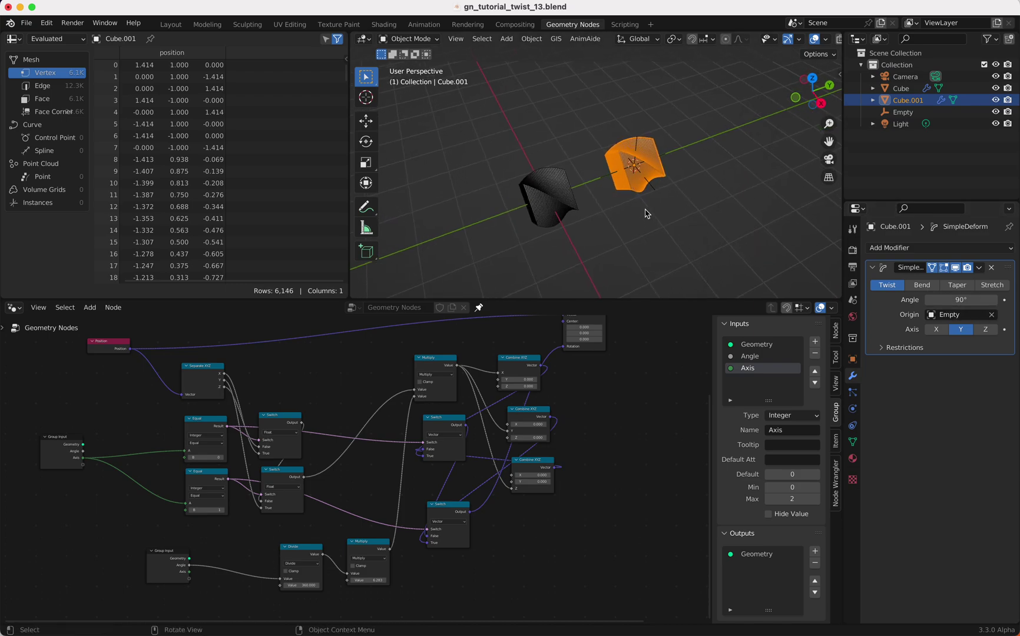
{"action": "left_click", "coordinate": [653, 191]}
{"action": "key", "text": "g"}
{"action": "key", "text": "z"}
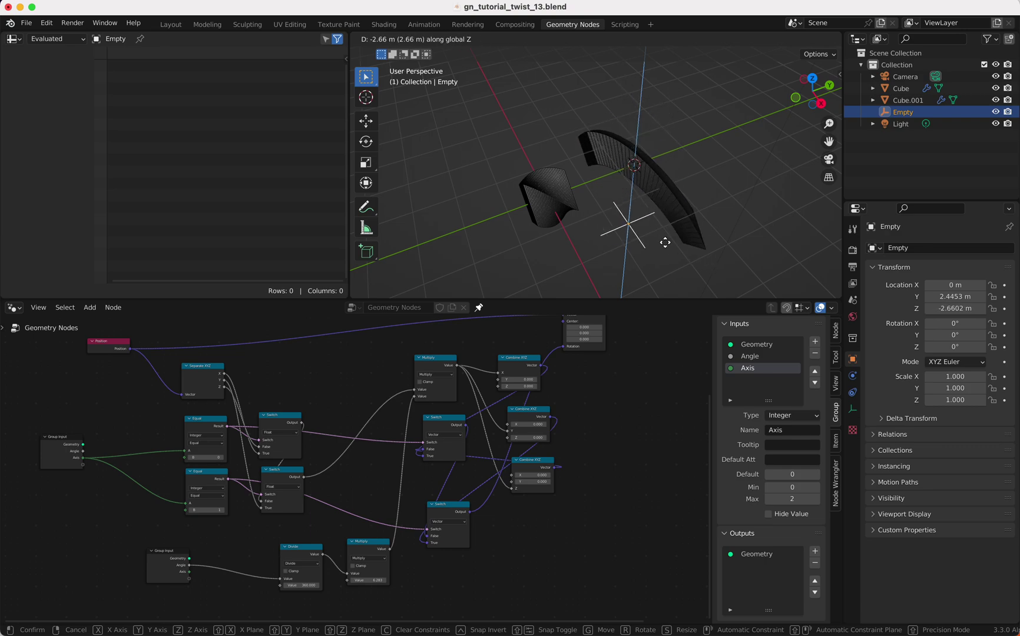
{"action": "key", "text": "Escape"}
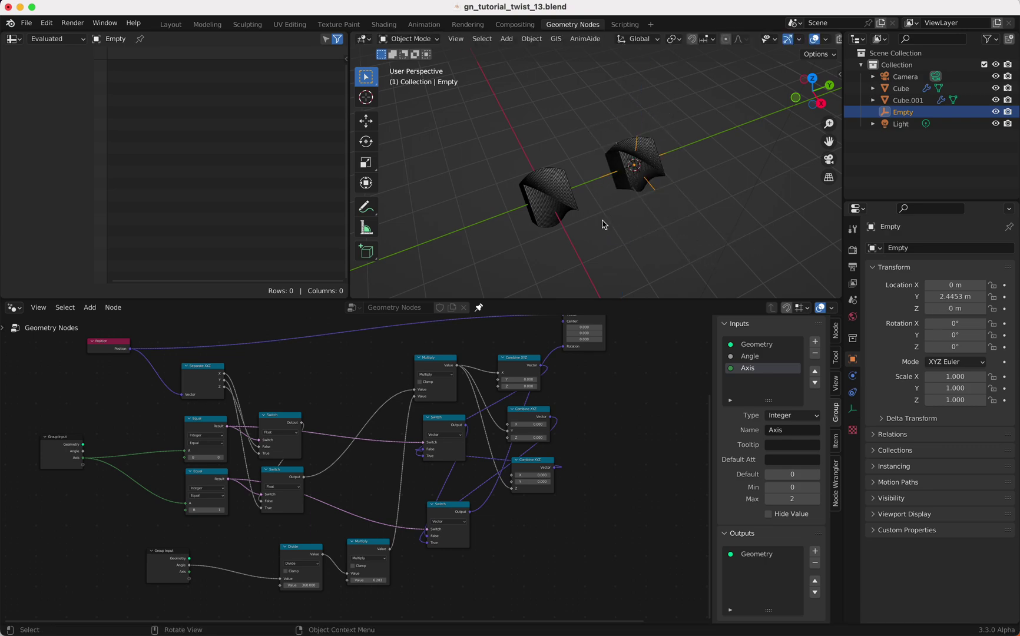
{"action": "left_click", "coordinate": [558, 196]}
Step: Snap the cursor to the Cube and add Plain Axes Empty.001 at 0, 0, 0
{"action": "key", "text": "shift+a"}
{"action": "mouse_move", "coordinate": [583, 202]}
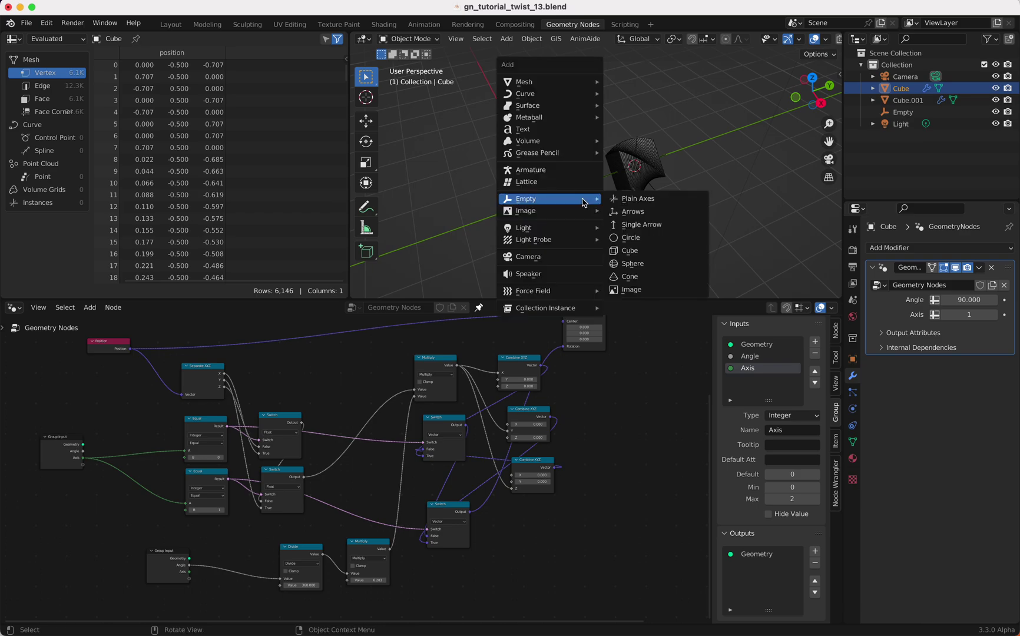
{"action": "key", "text": "Escape"}
{"action": "key", "text": "shift+s"}
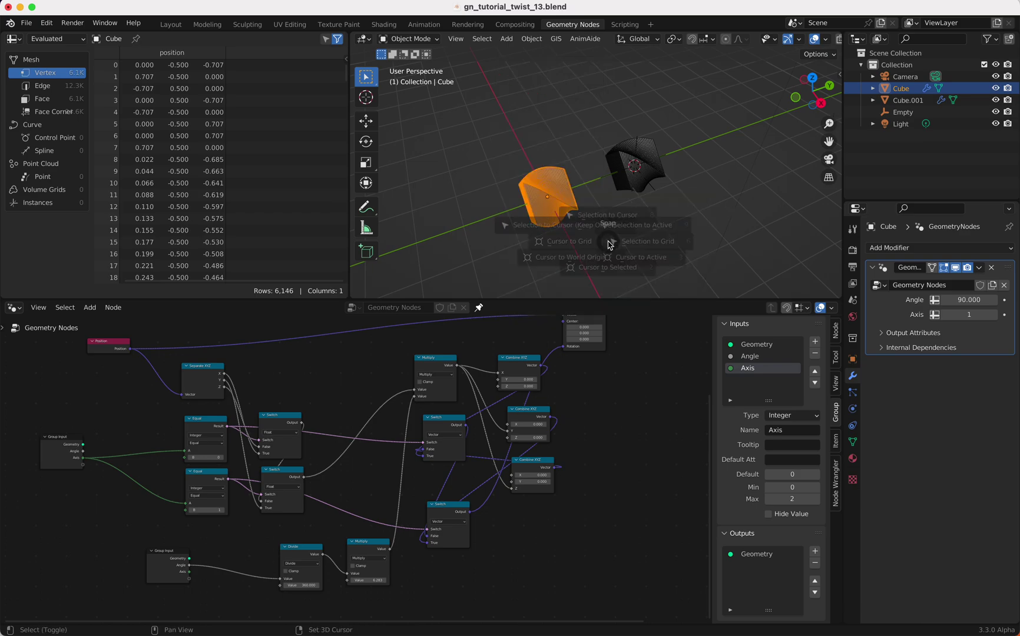
{"action": "left_click", "coordinate": [607, 312]}
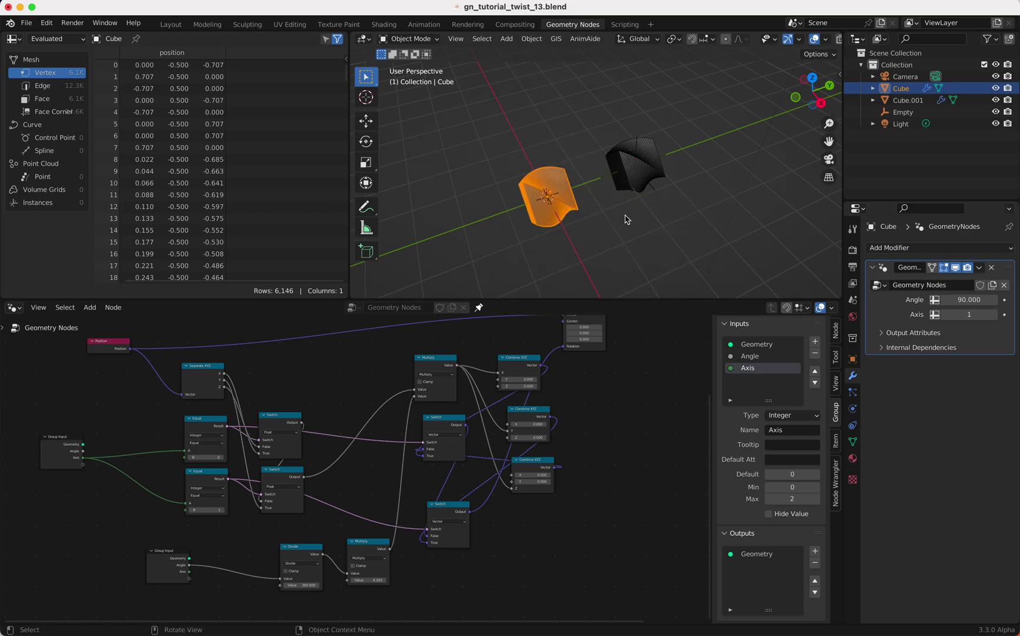
{"action": "key", "text": "shift+a"}
{"action": "mouse_move", "coordinate": [626, 219]}
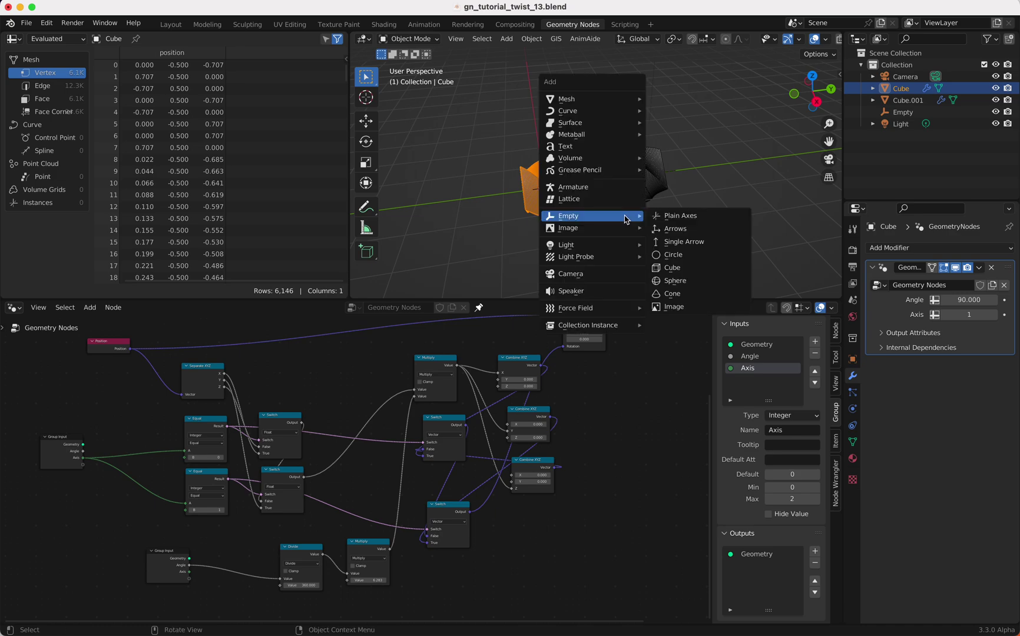
{"action": "left_click", "coordinate": [669, 216]}
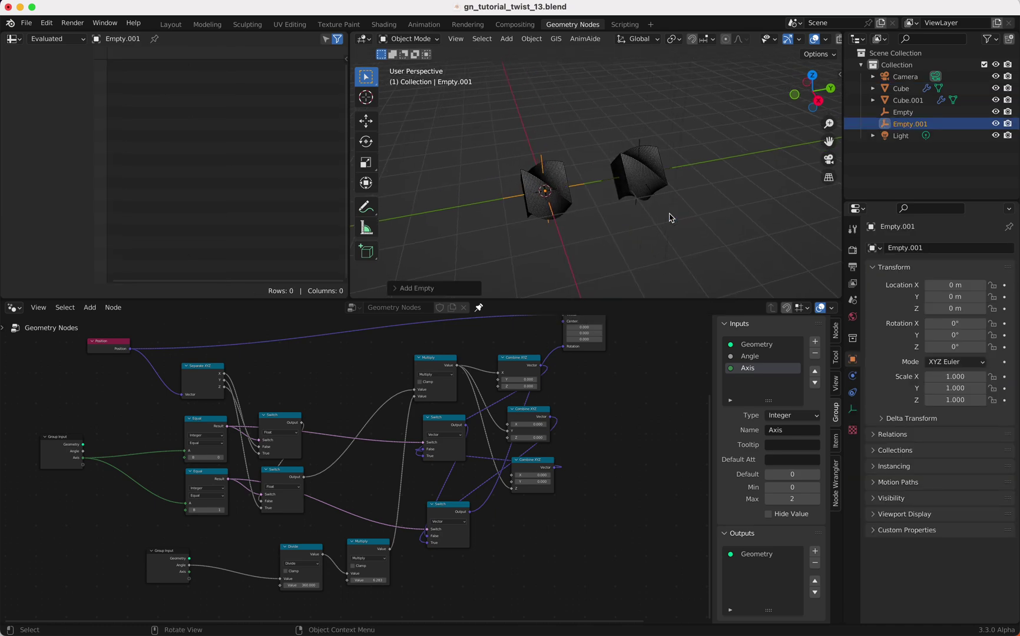
Step: Drop Empty.001 into the node tree as Object Info and link Location to Vector Rotate Center
{"action": "scroll", "coordinate": [526, 453], "scroll_direction": "up", "scroll_amount": 4}
{"action": "scroll", "coordinate": [526, 452], "scroll_direction": "right", "scroll_amount": 3}
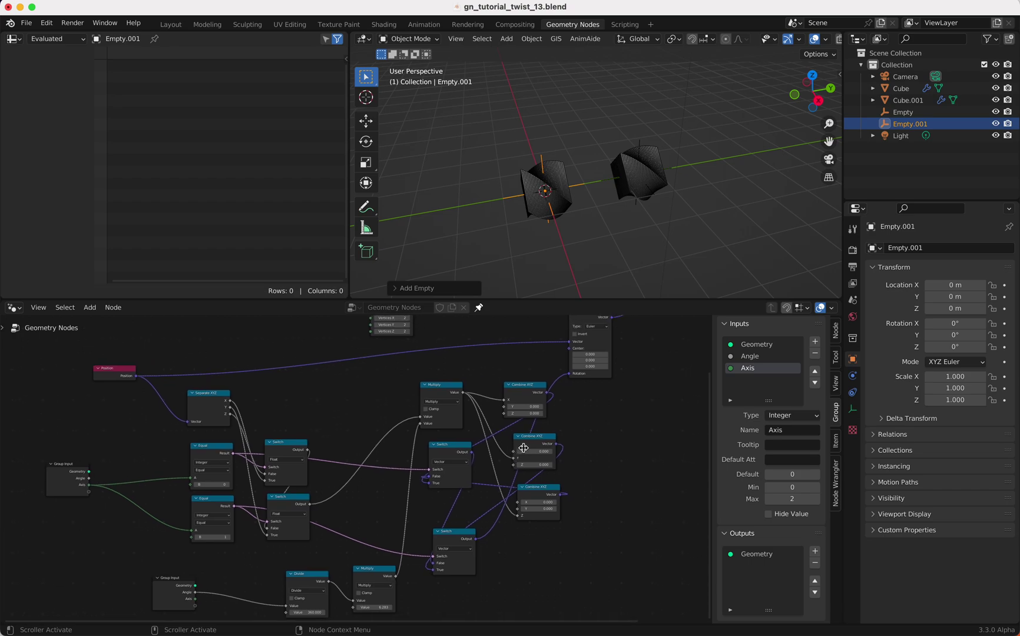
{"action": "scroll", "coordinate": [526, 453], "scroll_direction": "up", "scroll_amount": 4}
{"action": "scroll", "coordinate": [526, 453], "scroll_direction": "right", "scroll_amount": 3}
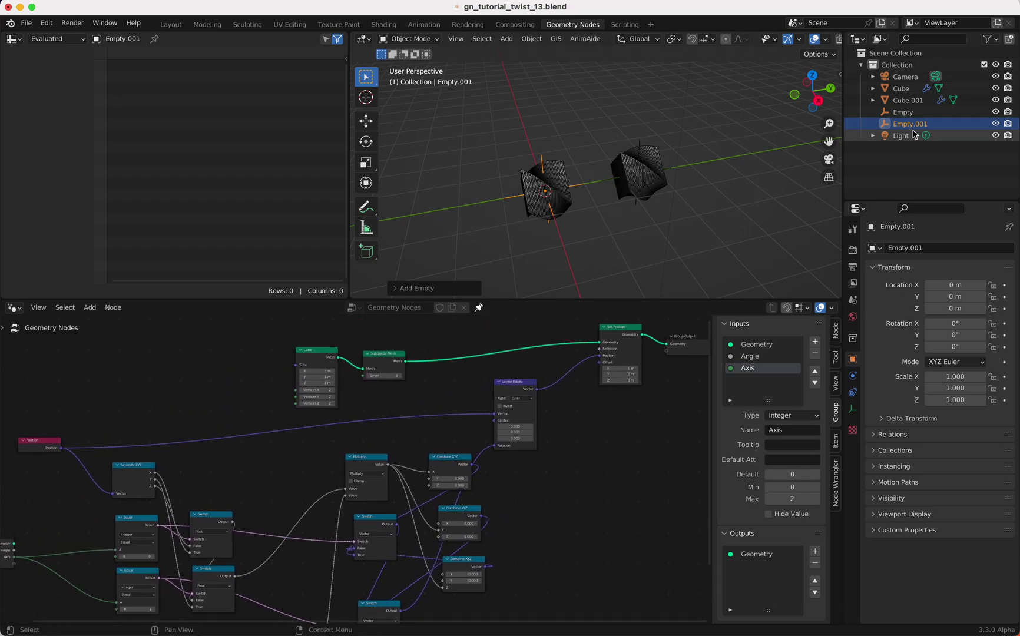
{"action": "left_click_drag", "start_coordinate": [917, 130], "coordinate": [246, 458]}
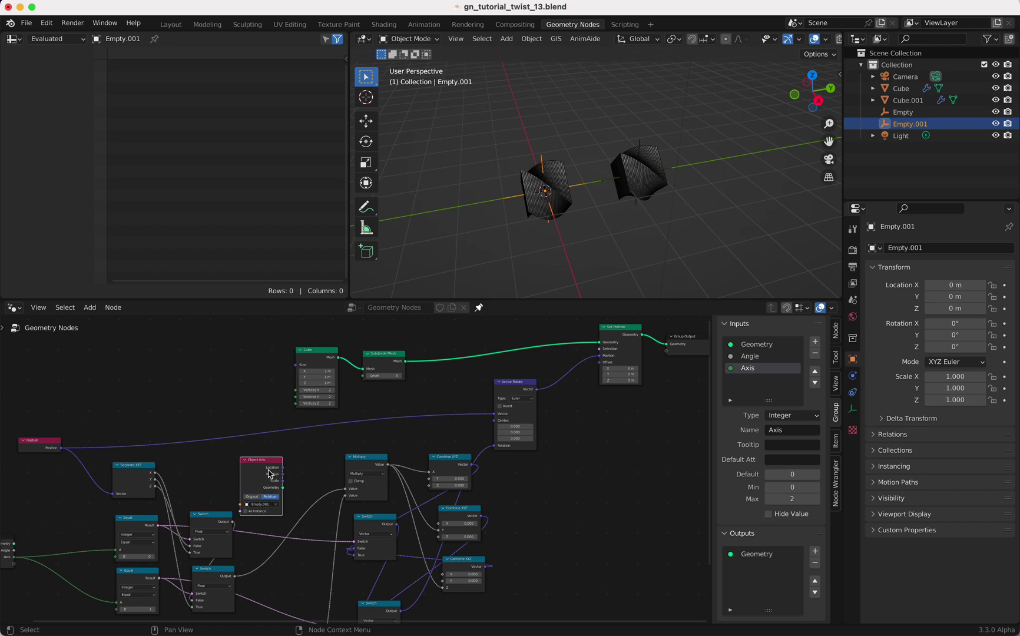
{"action": "left_click_drag", "start_coordinate": [270, 463], "coordinate": [498, 421]}
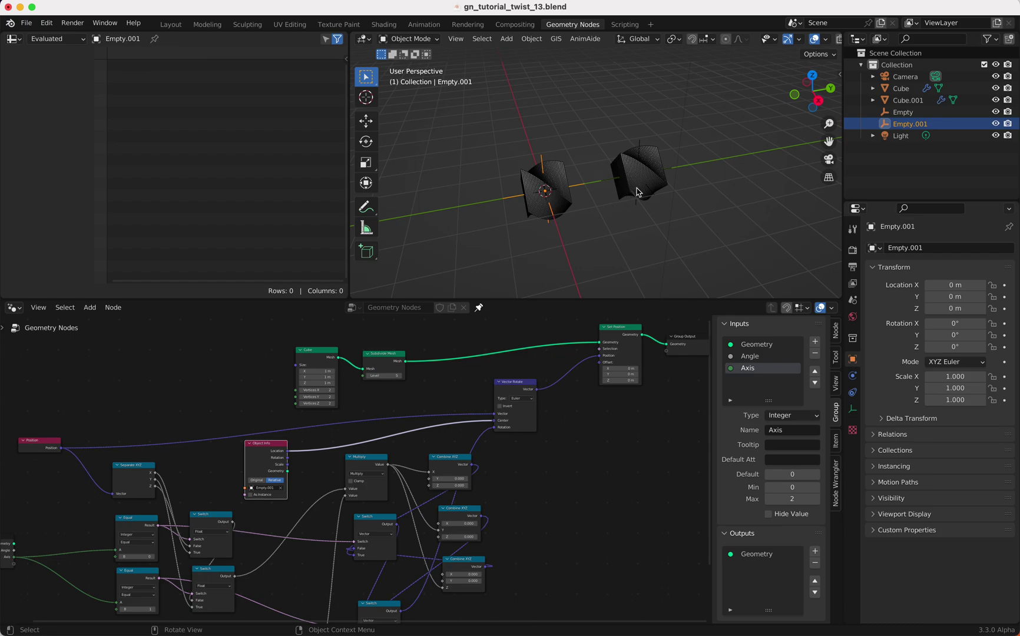
{"action": "left_click", "coordinate": [642, 148], "text": "shift"}
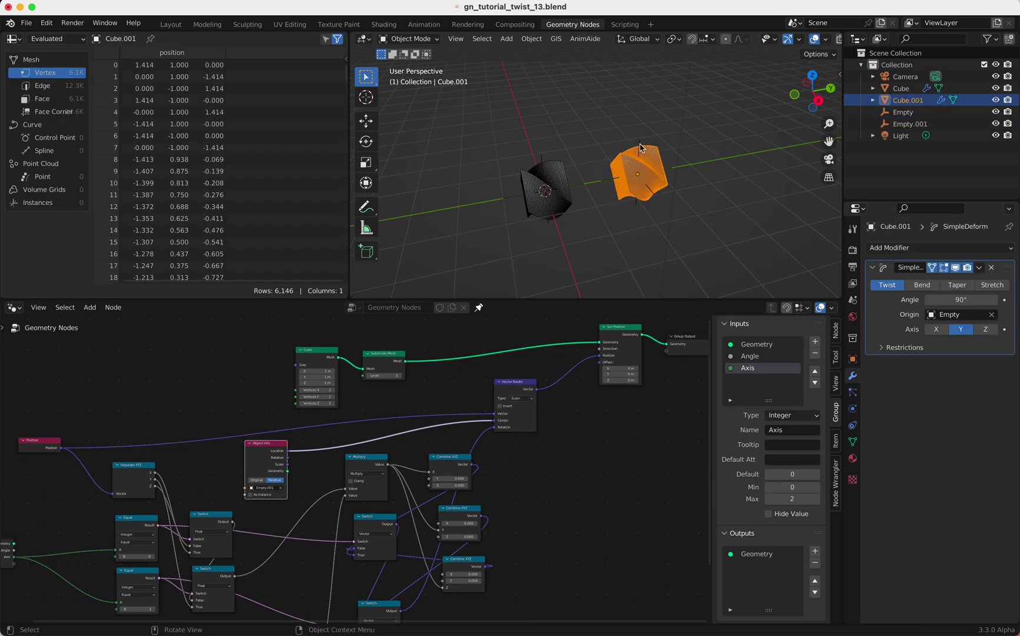
Step: Select Empty.001 and Empty together and move them along Z
{"action": "left_click", "coordinate": [542, 156]}
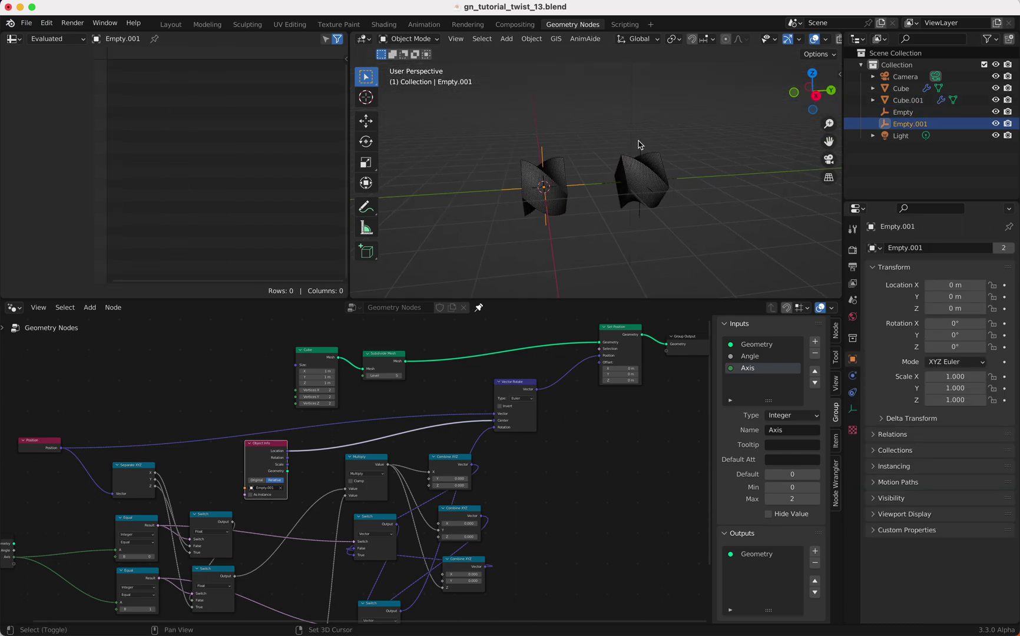
{"action": "left_click", "coordinate": [642, 152], "text": "shift"}
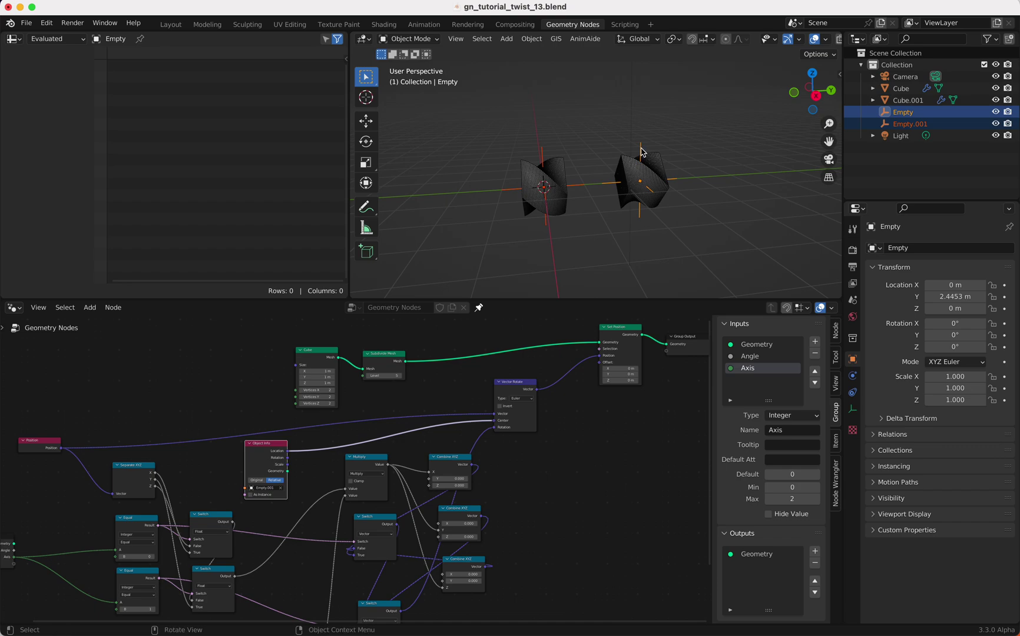
{"action": "key", "text": "g"}
{"action": "key", "text": "z"}
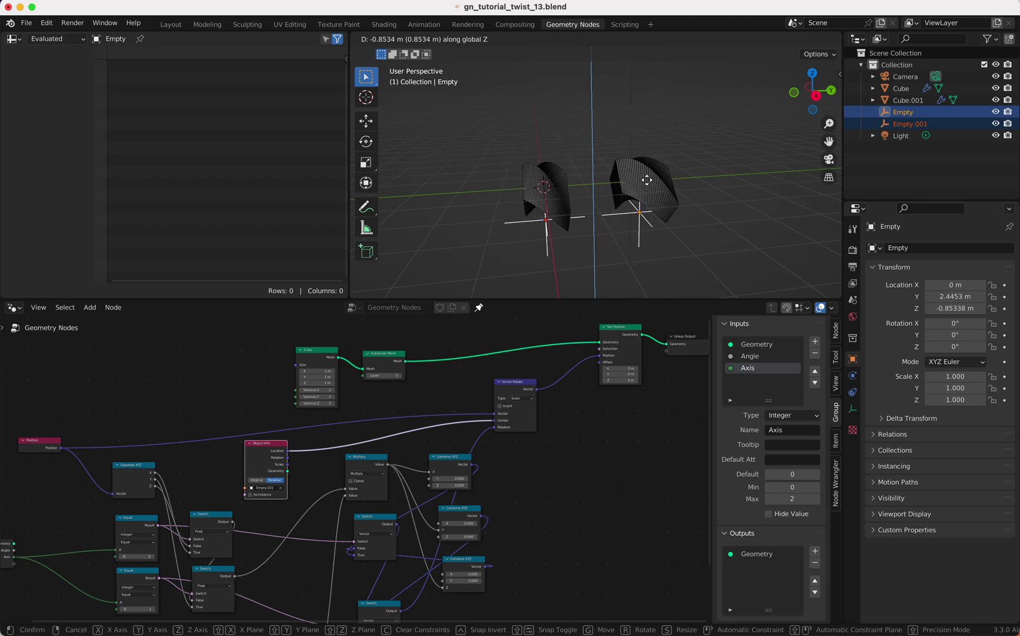
{"action": "left_click", "coordinate": [647, 178]}
{"action": "scroll", "coordinate": [694, 177], "scroll_direction": "left", "scroll_amount": 10}
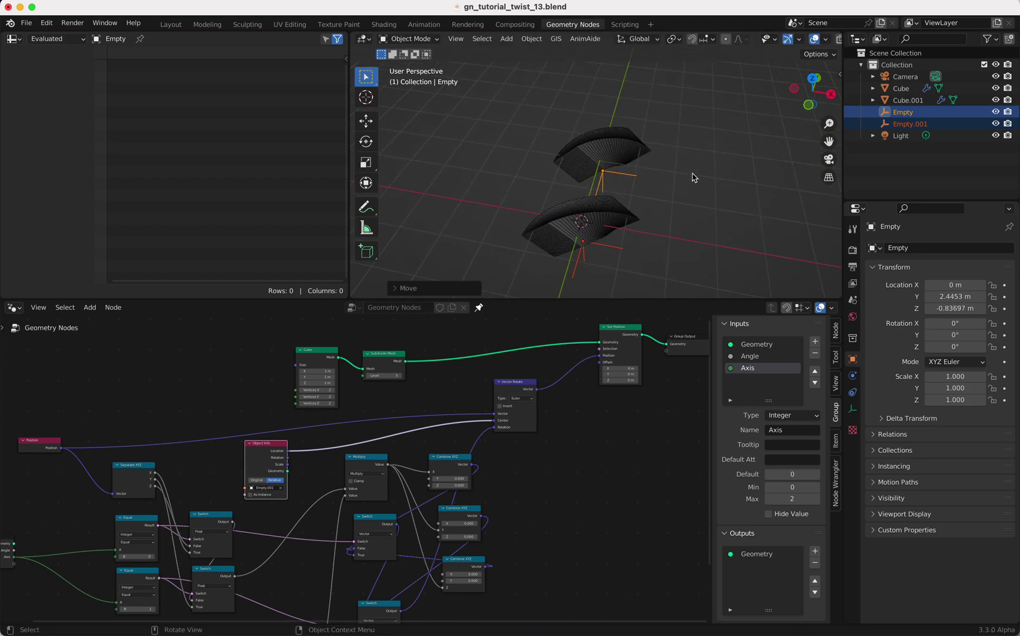
{"action": "scroll", "coordinate": [694, 177], "scroll_direction": "right", "scroll_amount": 8}
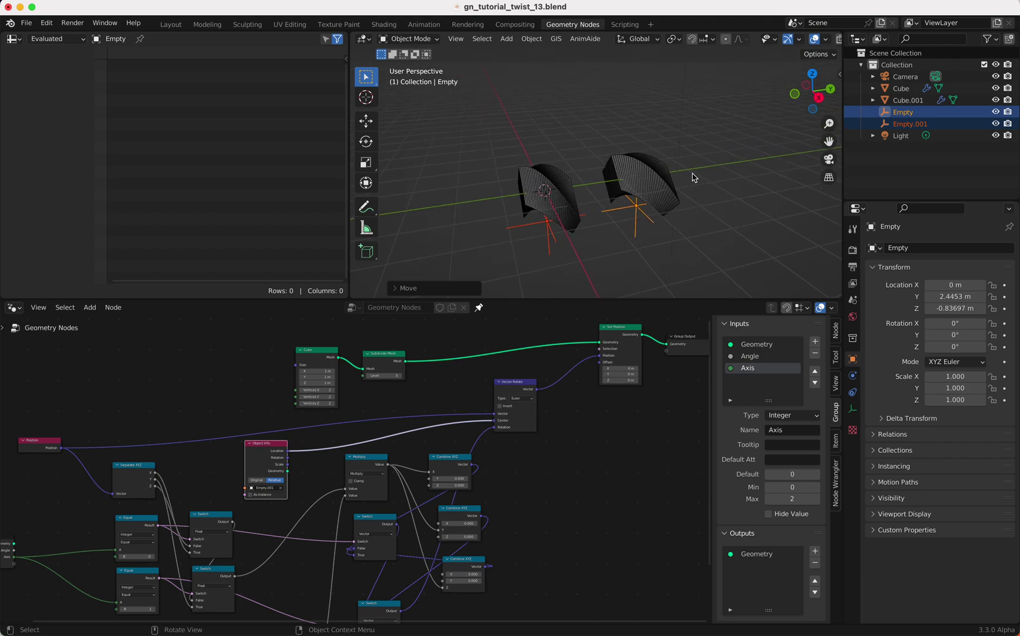
Step: Move both empties along Z again to Z 0.028216 m, just above the grid
{"action": "key", "text": "g"}
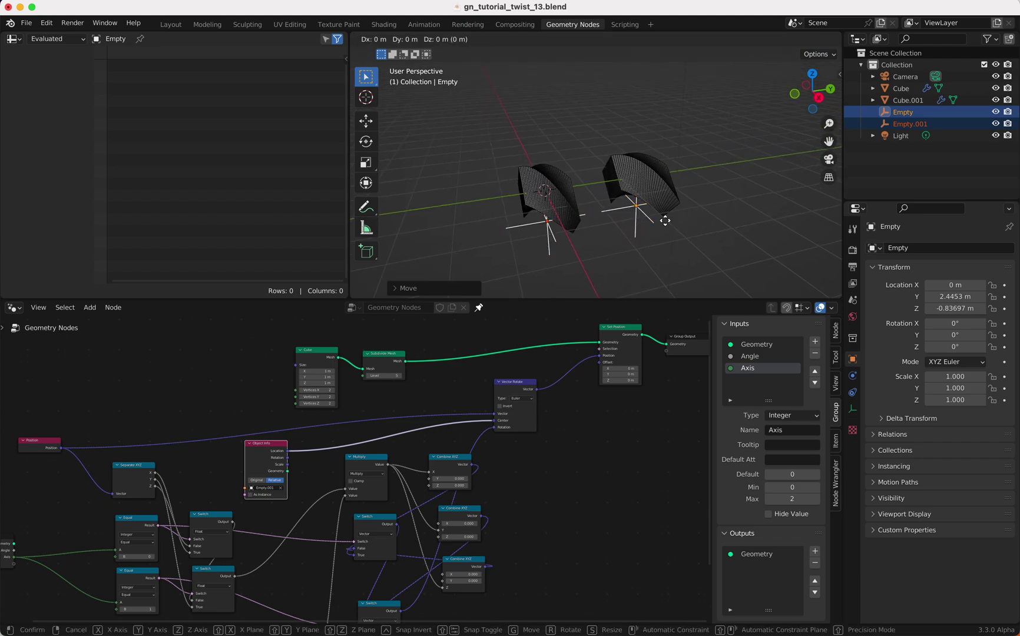
{"action": "key", "text": "z"}
{"action": "left_click", "coordinate": [668, 190]}
{"action": "scroll", "coordinate": [670, 192], "scroll_direction": "right", "scroll_amount": 5}
{"action": "scroll", "coordinate": [669, 192], "scroll_direction": "right", "scroll_amount": 8}
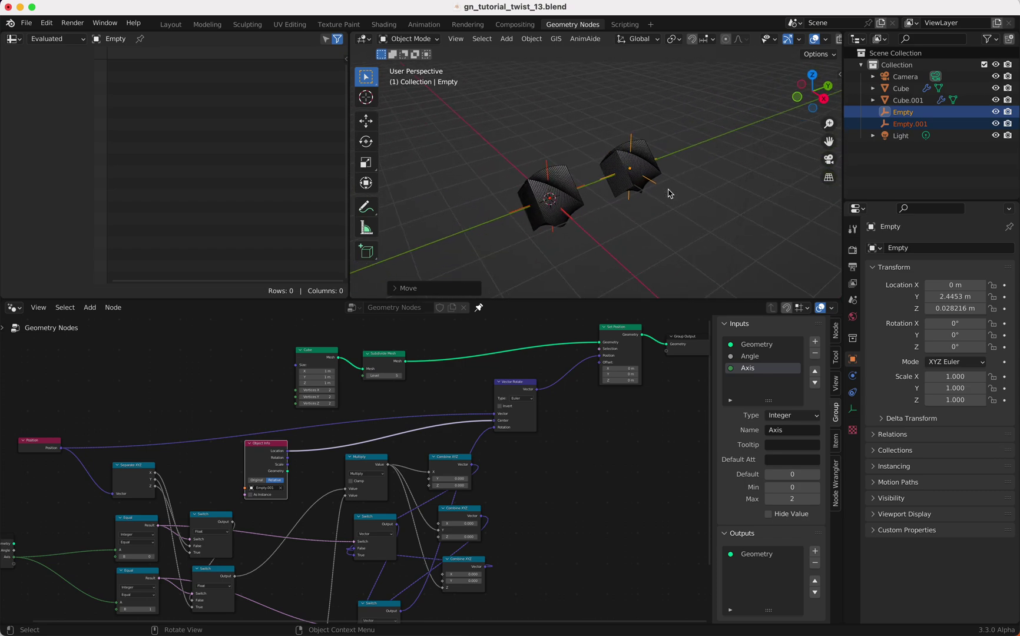
{"action": "scroll", "coordinate": [670, 194], "scroll_direction": "right", "scroll_amount": 6}
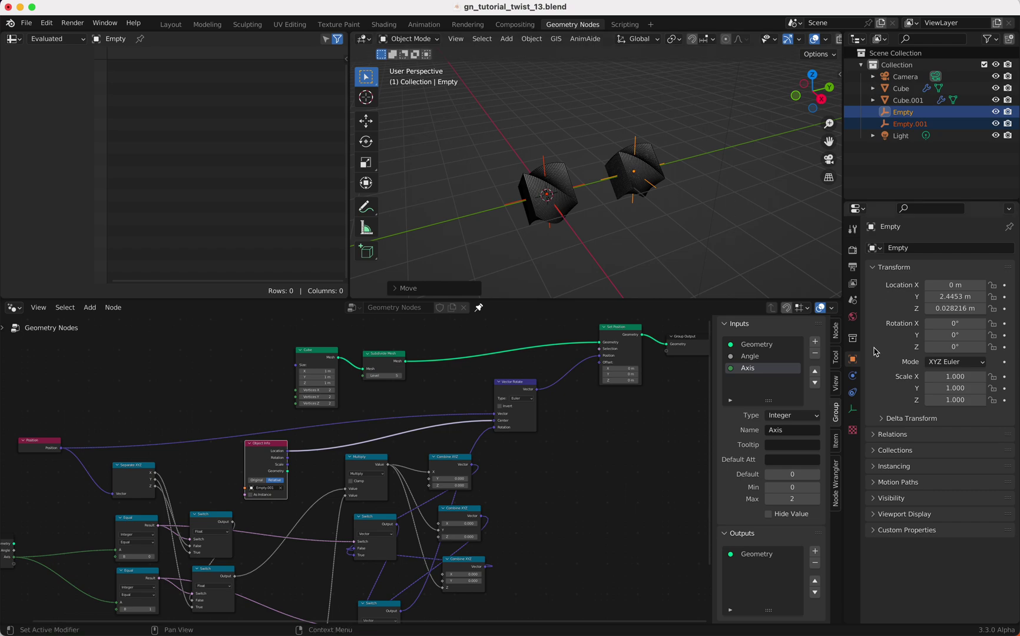
{"action": "left_click", "coordinate": [942, 101]}
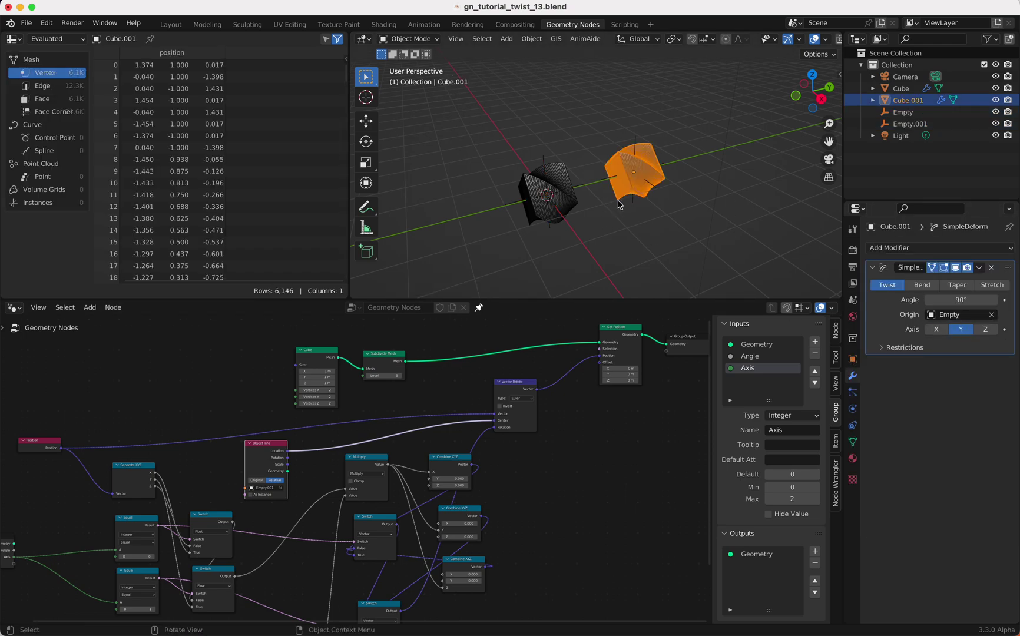
{"action": "left_click", "coordinate": [635, 205]}
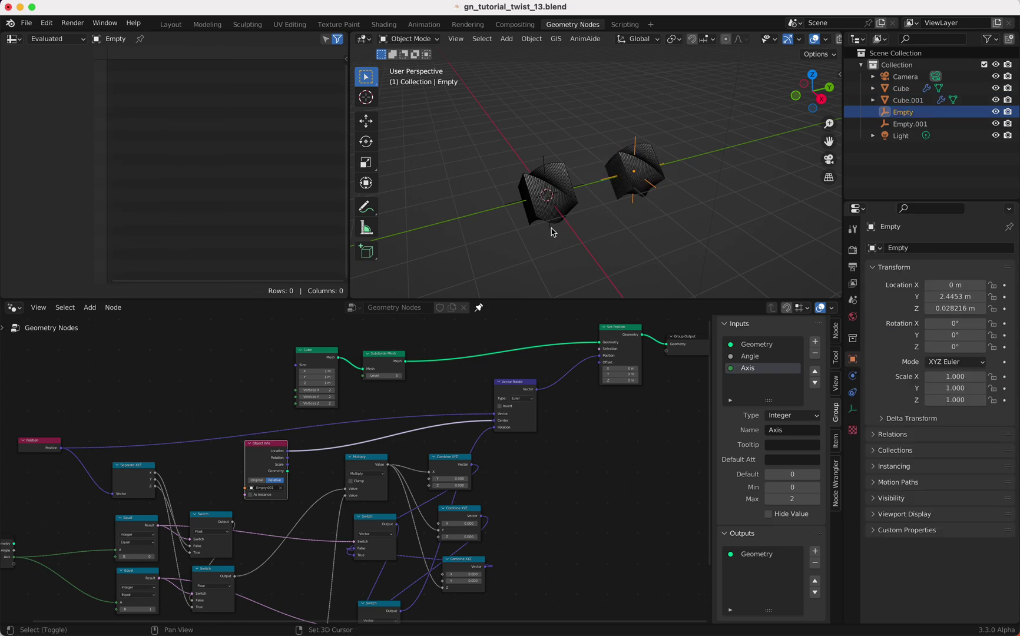
{"action": "left_click", "coordinate": [551, 227]}
{"action": "key", "text": "g"}
{"action": "key", "text": "y"}
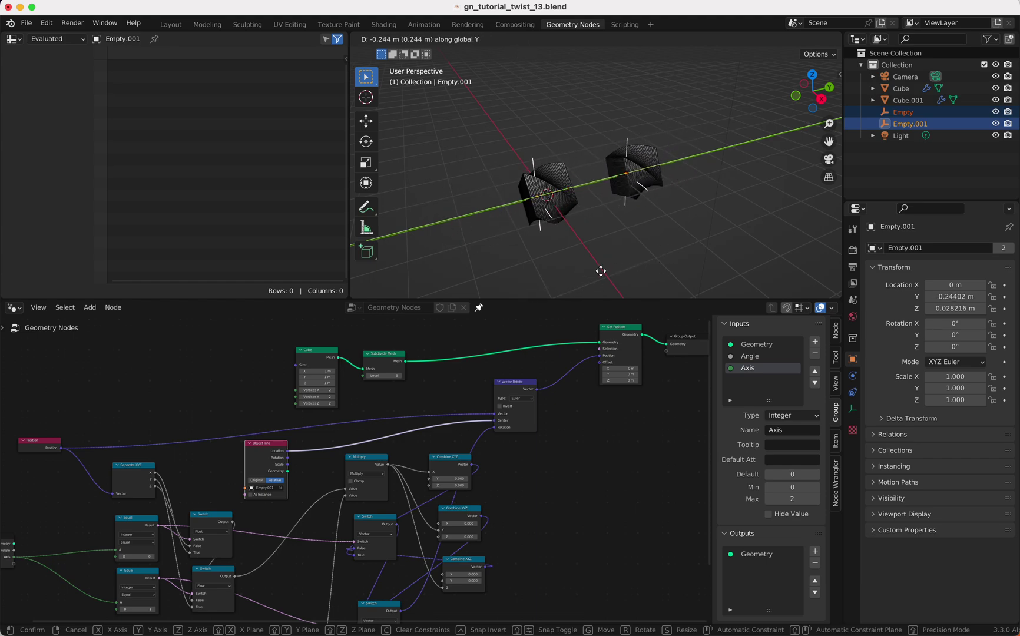
{"action": "key", "text": "y"}
{"action": "key", "text": "y"}
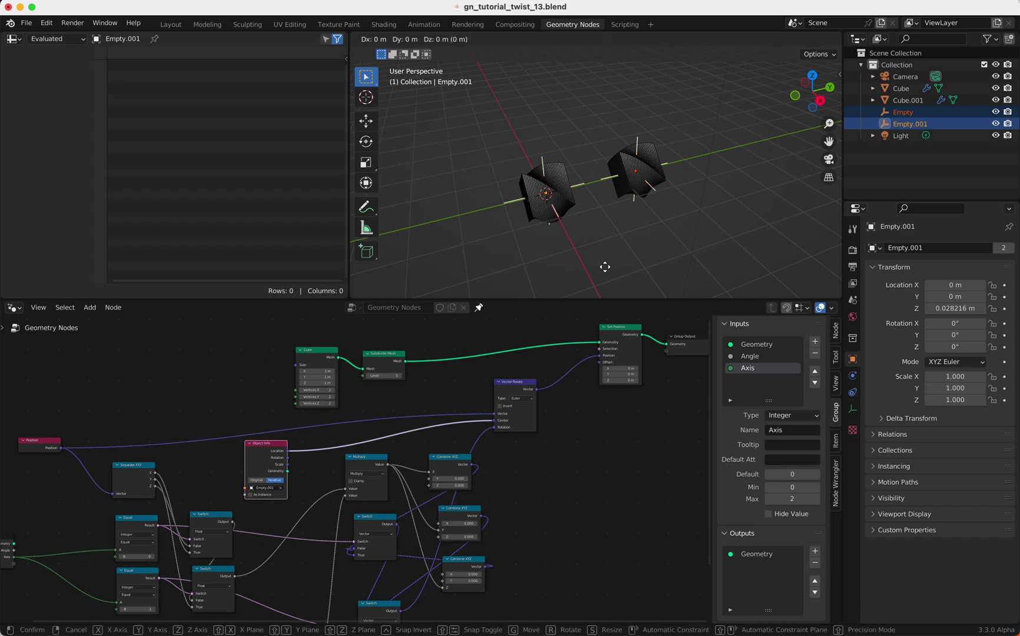
{"action": "key", "text": "x"}
{"action": "right_click", "coordinate": [611, 262]}
{"action": "key", "text": "g"}
{"action": "key", "text": "z"}
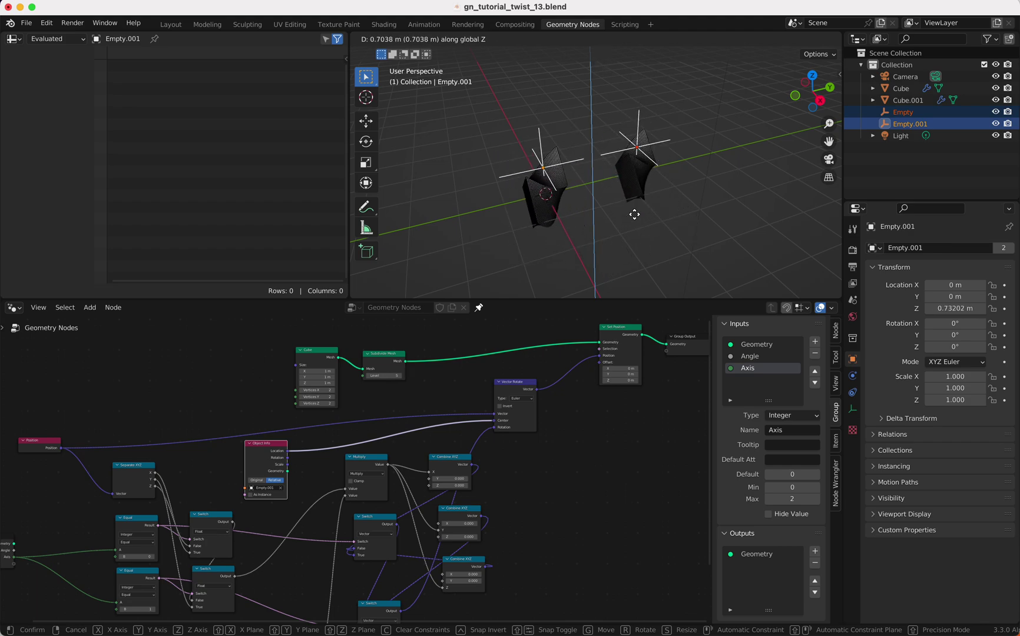
{"action": "left_click", "coordinate": [603, 270]}
{"action": "middle_click_drag", "start_coordinate": [604, 268], "coordinate": [646, 233]}
{"action": "scroll", "coordinate": [645, 234], "scroll_direction": "right", "scroll_amount": 3}
{"action": "scroll", "coordinate": [645, 234], "scroll_direction": "left", "scroll_amount": 4}
{"action": "scroll", "coordinate": [645, 234], "scroll_direction": "right", "scroll_amount": 4}
{"action": "scroll", "coordinate": [645, 233], "scroll_direction": "right", "scroll_amount": 5}
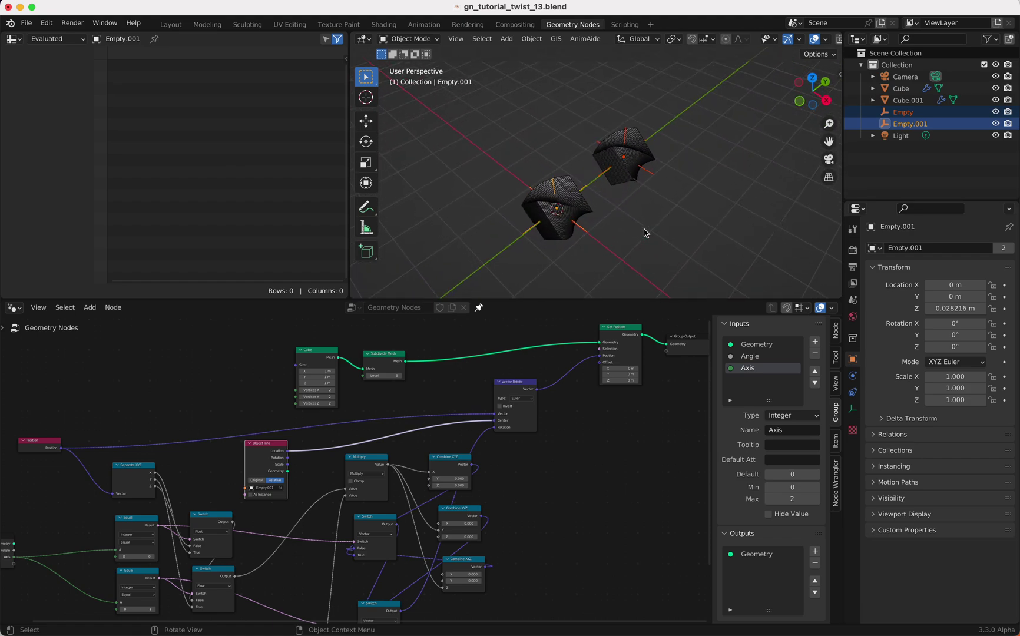
{"action": "scroll", "coordinate": [646, 234], "scroll_direction": "right", "scroll_amount": 5}
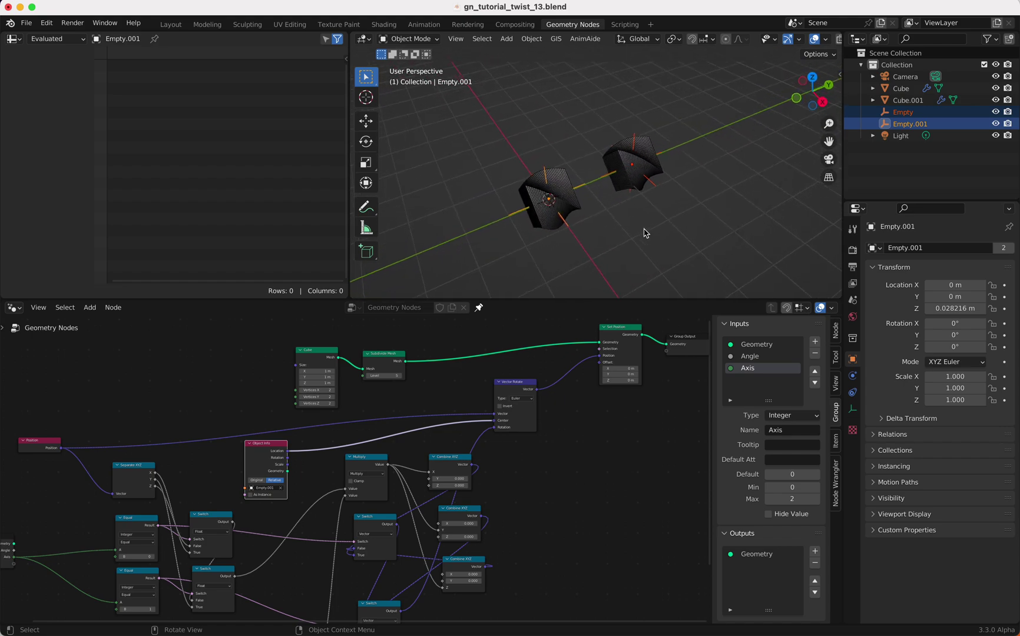
{"action": "scroll", "coordinate": [645, 233], "scroll_direction": "right", "scroll_amount": 5}
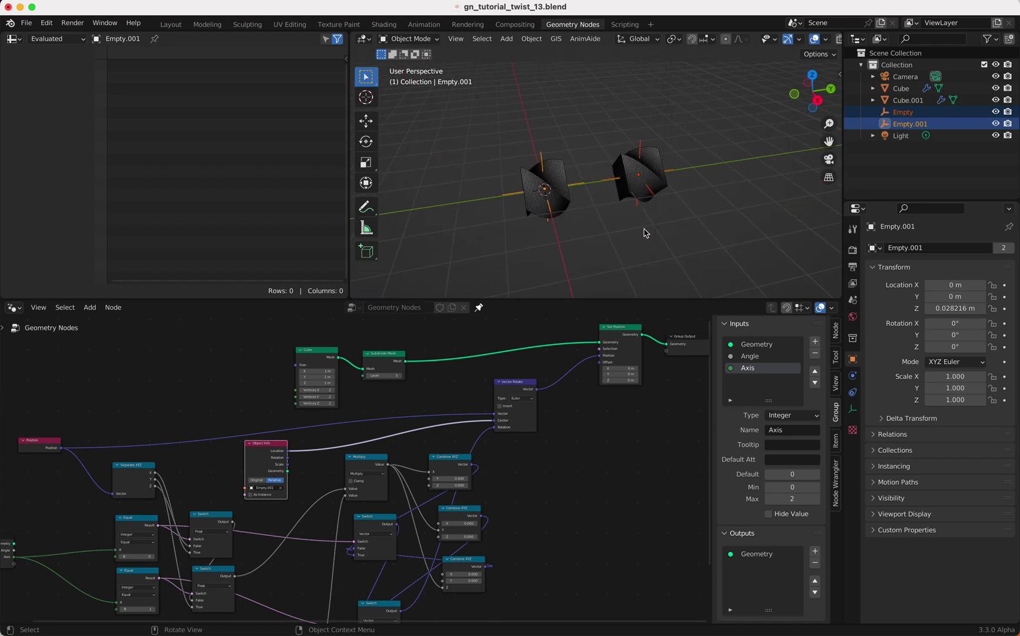
{"action": "scroll", "coordinate": [645, 233], "scroll_direction": "right", "scroll_amount": 5}
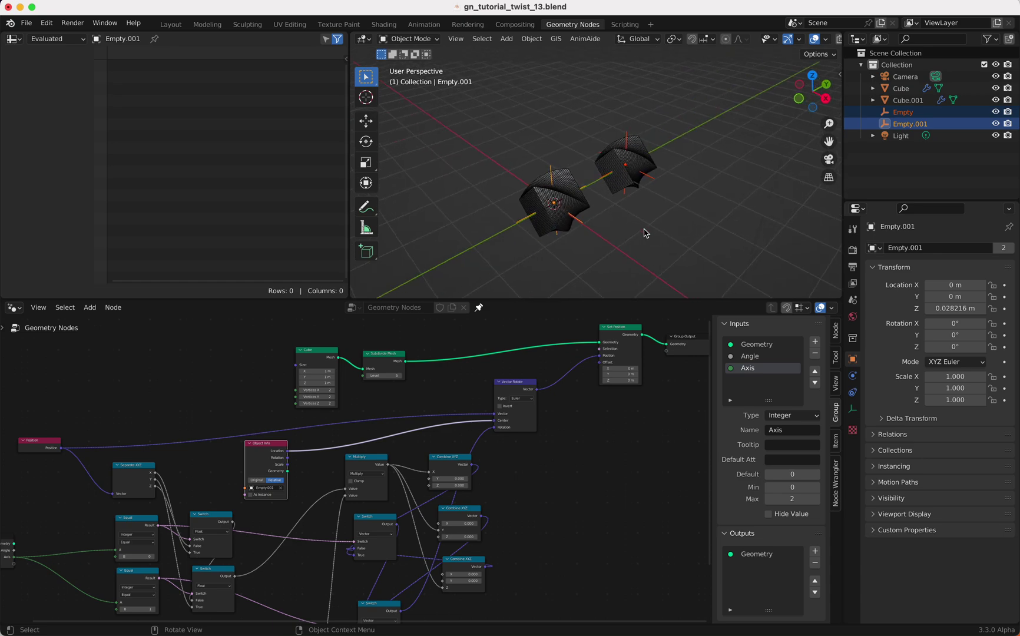
{"action": "scroll", "coordinate": [482, 499], "scroll_direction": "down", "scroll_amount": 2}
{"action": "scroll", "coordinate": [482, 498], "scroll_direction": "down", "scroll_amount": 2}
{"action": "scroll", "coordinate": [482, 499], "scroll_direction": "left", "scroll_amount": 2}
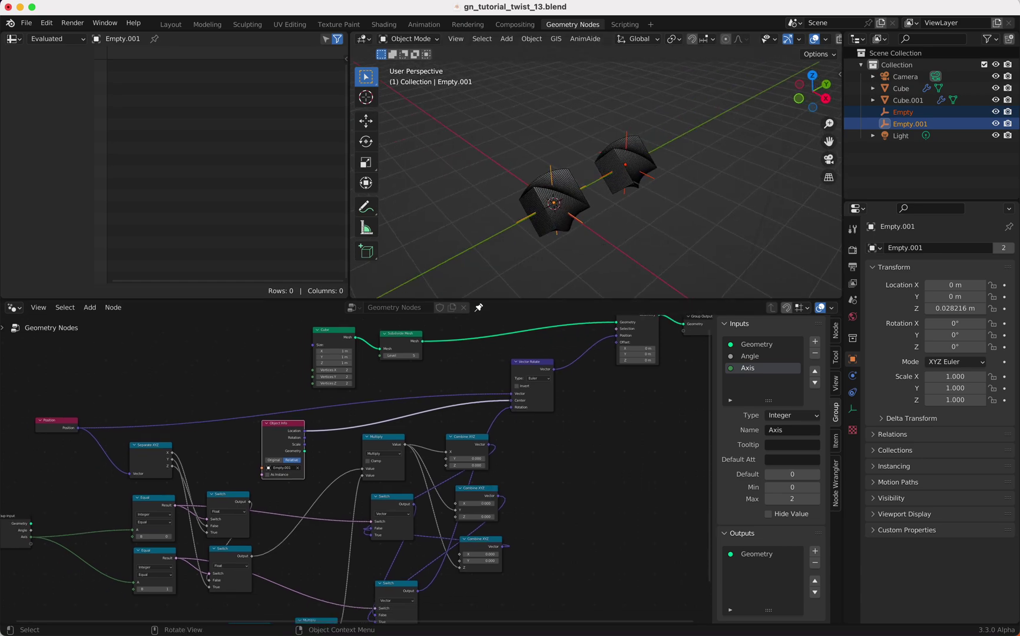